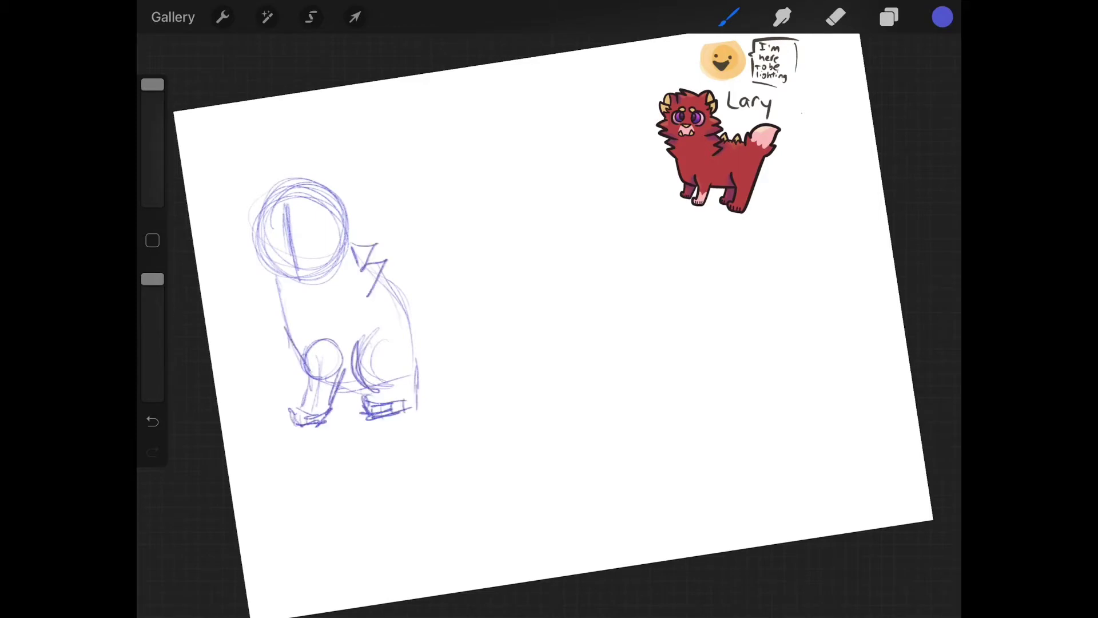
Step: Try a line on the creature's body, undoing both attempts
drag(378, 292, 429, 394)
key(ctrl+z)
mouse_move(417, 353)
mouse_down()
mouse_move(481, 283)
mouse_move(437, 412)
mouse_up()
key(ctrl+z)
scroll(386, 343, up, 5)
scroll(343, 386, up, 2)
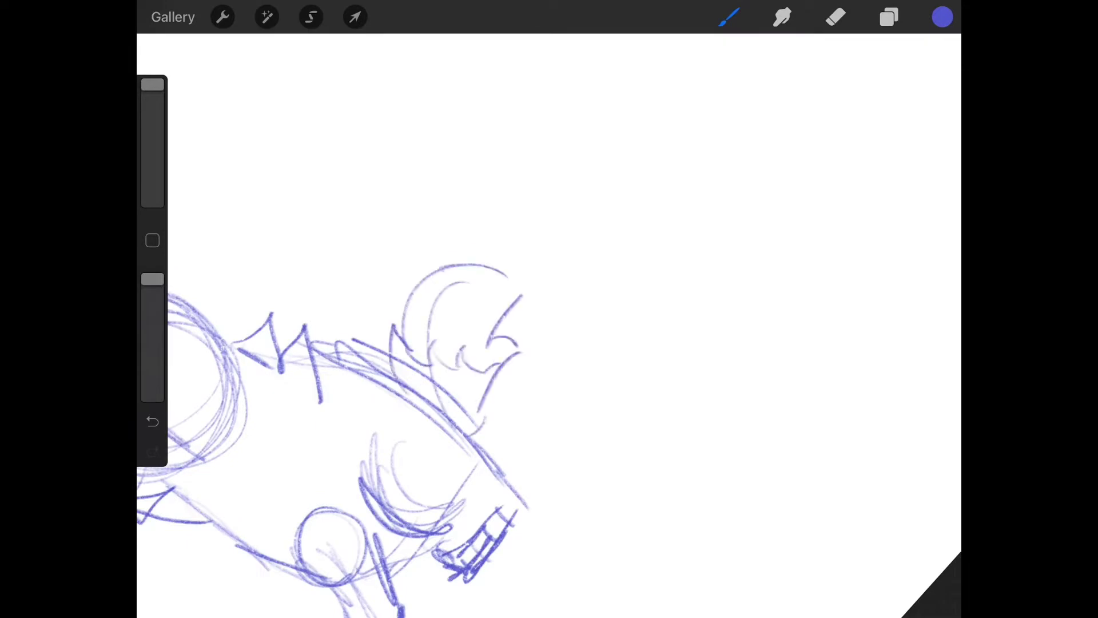
scroll(387, 343, down, 3)
scroll(429, 344, up, 2)
Step: Sketch face guides inside the head and loops around both eyes
drag(433, 305, 481, 258)
mouse_move(365, 338)
mouse_down()
mouse_move(501, 292)
mouse_move(489, 326)
mouse_up()
scroll(429, 301, up, 2)
drag(416, 352, 476, 347)
key(ctrl+z)
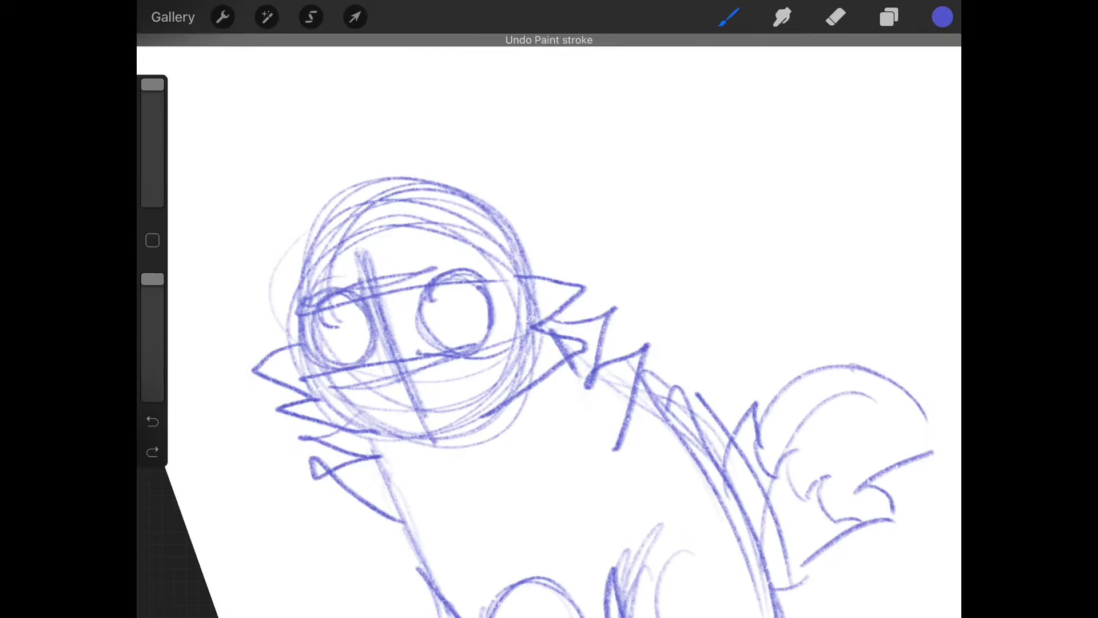
drag(412, 275, 454, 258)
mouse_move(327, 283)
mouse_down()
mouse_move(370, 344)
mouse_move(459, 391)
mouse_up()
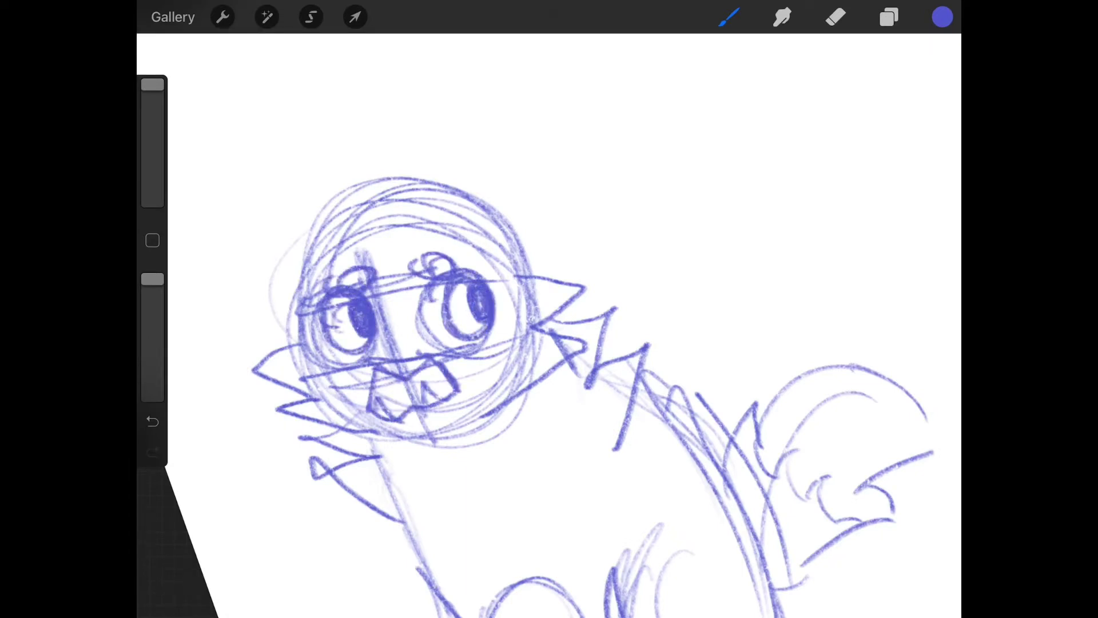
scroll(549, 344, down, 2)
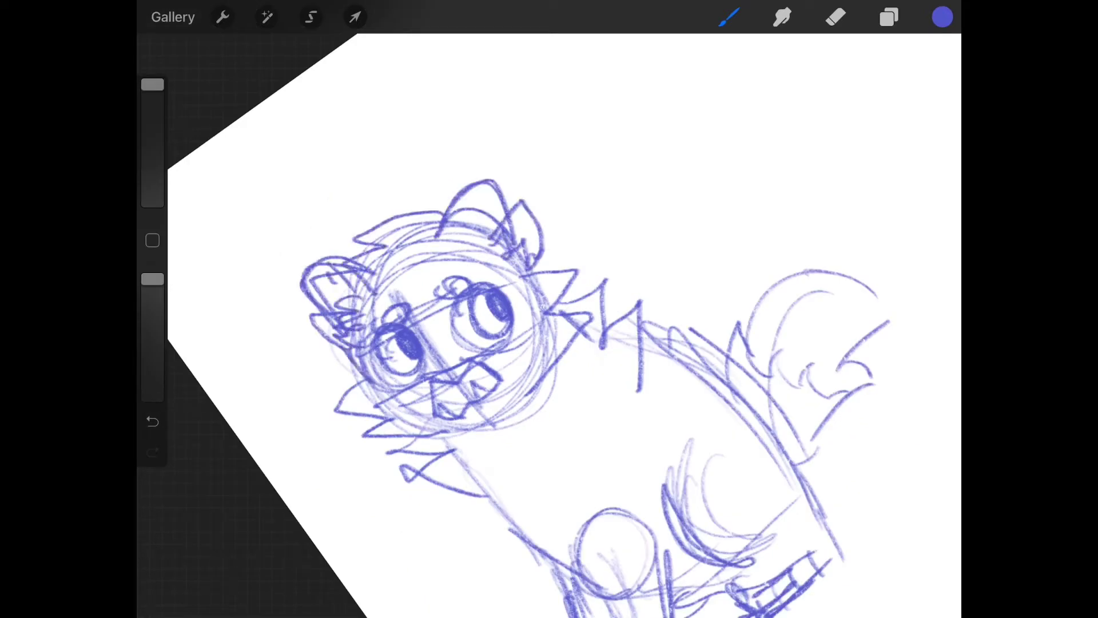
scroll(549, 326, down, 5)
scroll(549, 326, up, 5)
scroll(549, 326, down, 5)
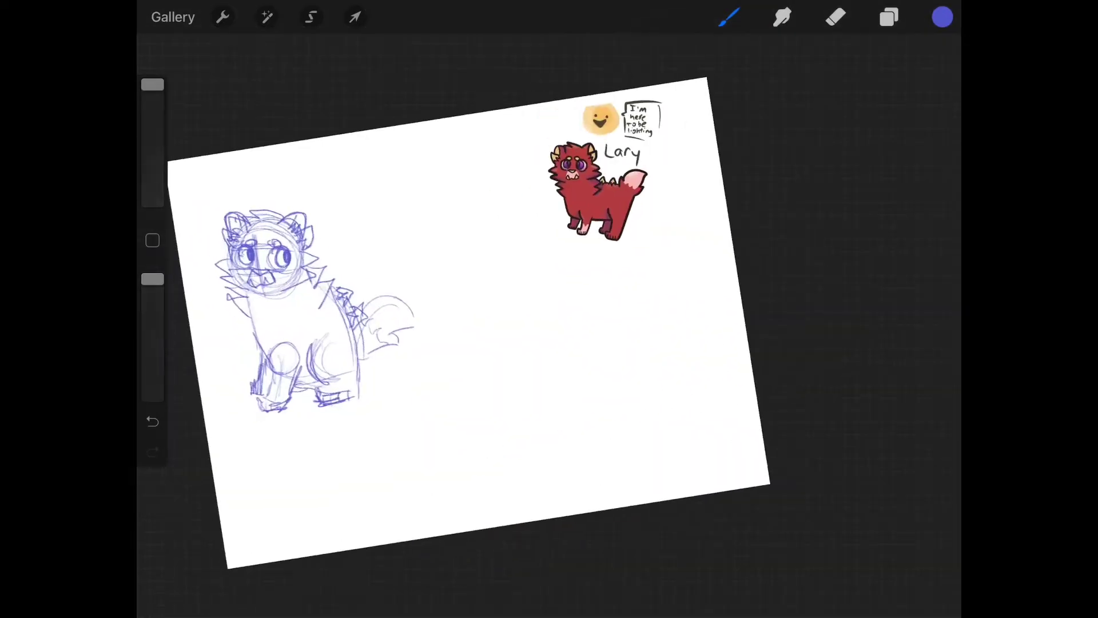
Step: Freehand-select the red reference character and copy it onto a new layer
click(355, 16)
click(311, 16)
drag(490, 295, 746, 270)
click(509, 584)
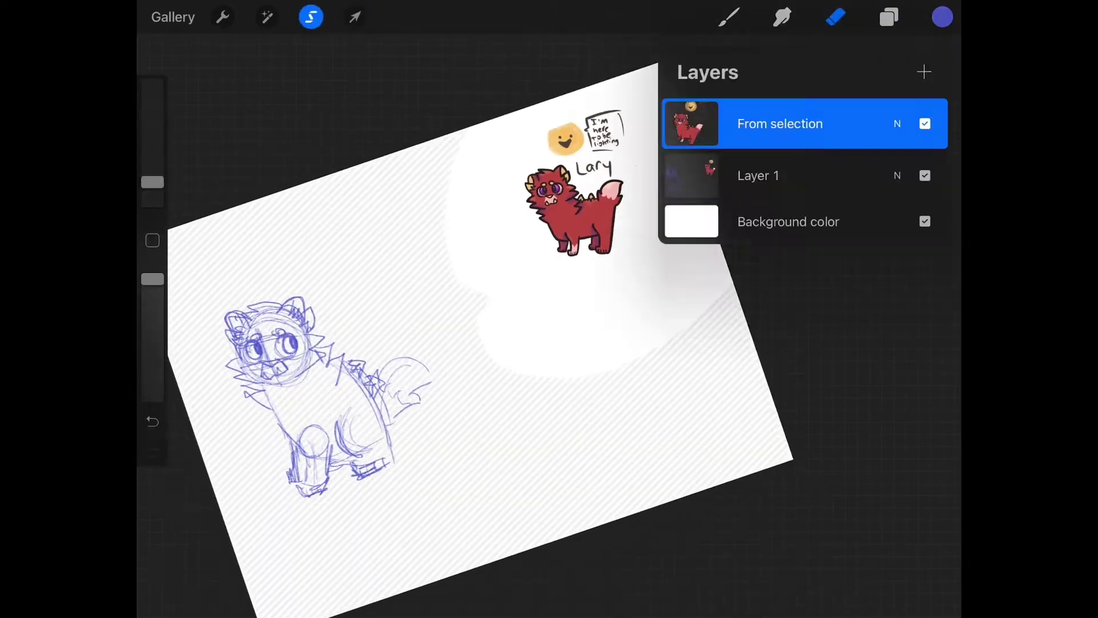
Step: Hide the copied reference layer and make Layer 1 the active layer
click(836, 17)
click(890, 16)
click(784, 174)
click(925, 123)
click(889, 16)
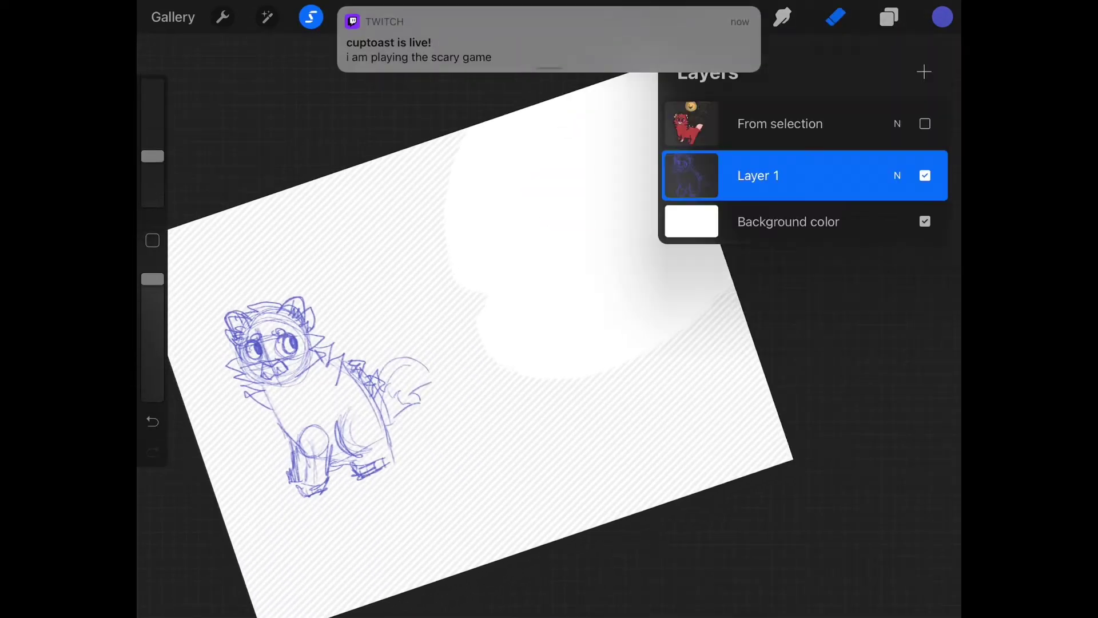
click(836, 16)
click(890, 16)
click(925, 123)
Step: Enlarge the first creature sketch, hide the reference and clear space for a new figure
click(355, 16)
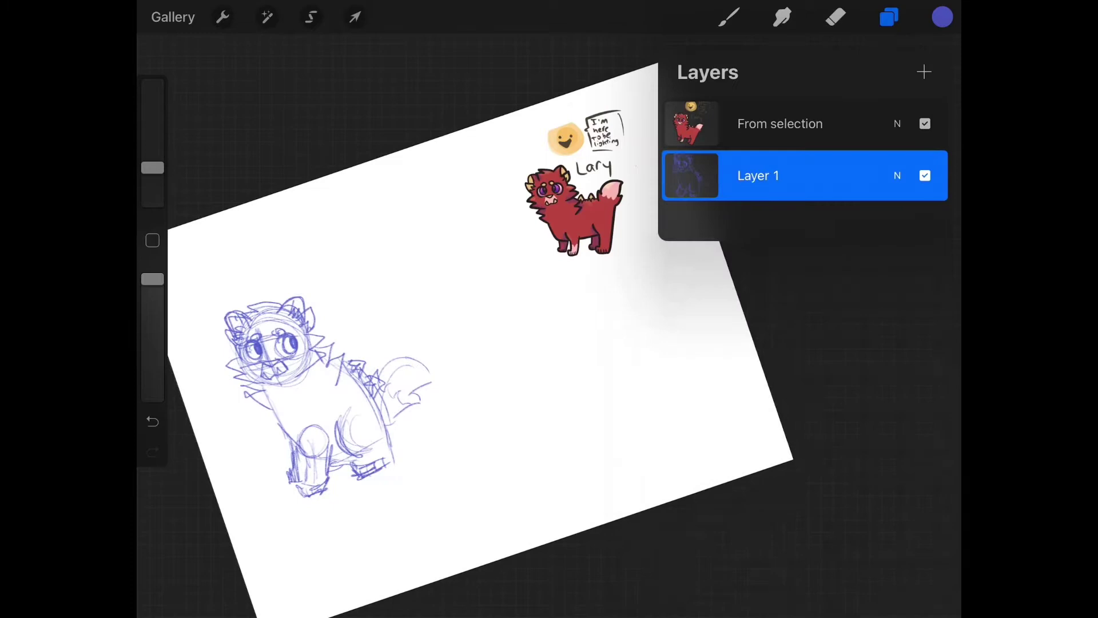
drag(481, 447, 528, 480)
click(836, 17)
click(889, 16)
click(925, 122)
drag(480, 386, 416, 365)
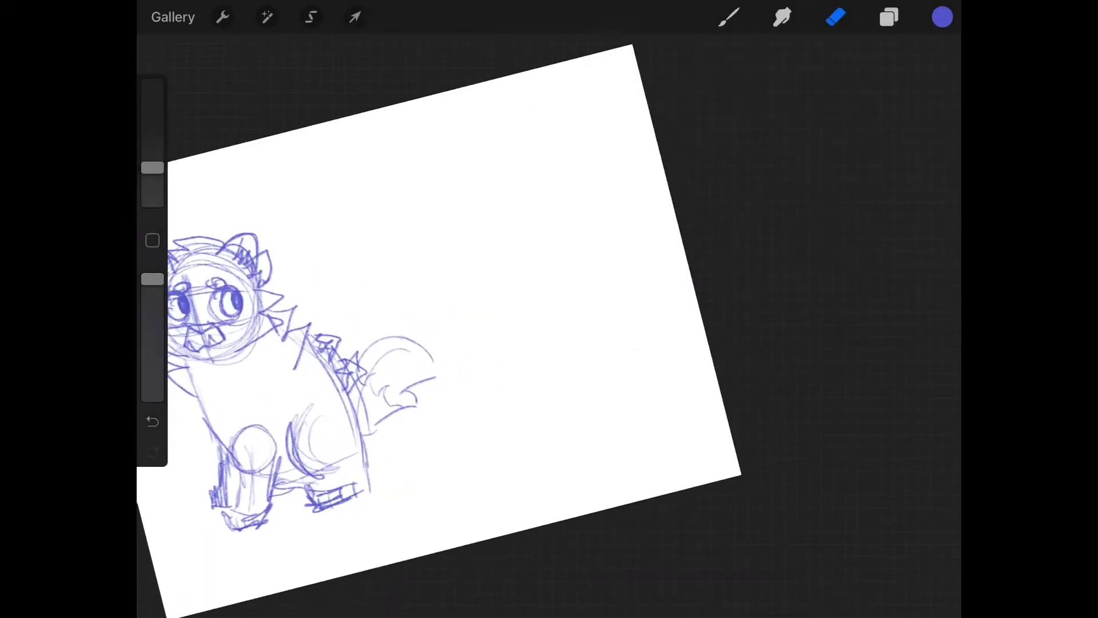
Step: Sketch a pointed ear on the new head, undoing several ear attempts
key(ctrl+z)
scroll(455, 344, down, 2)
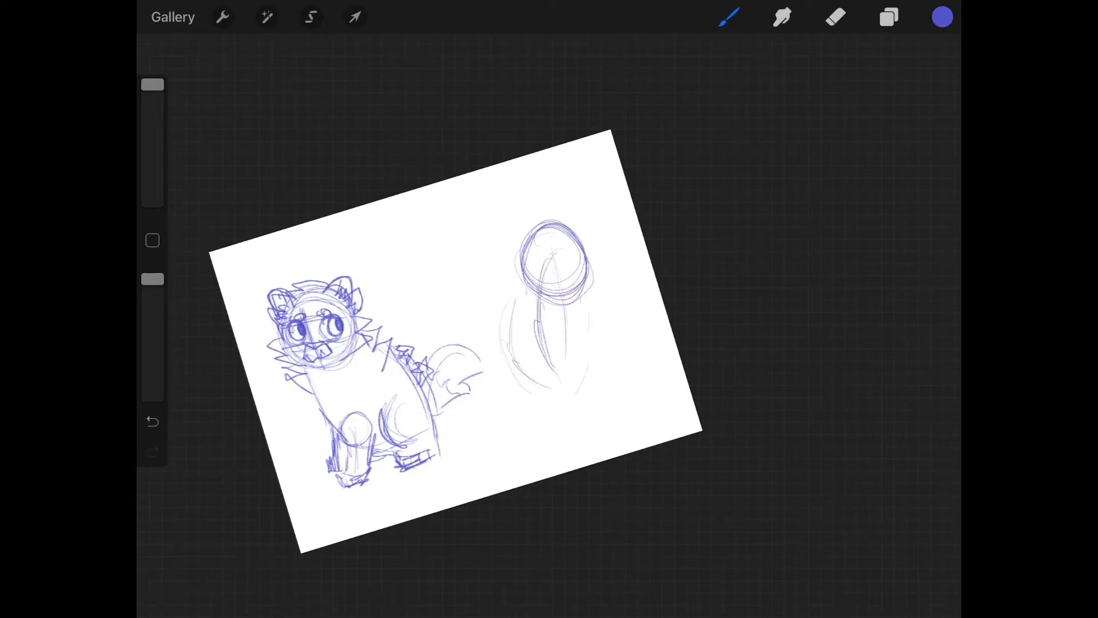
scroll(554, 300, up, 5)
drag(481, 129, 507, 228)
key(ctrl+z)
mouse_move(455, 176)
mouse_down()
mouse_move(494, 210)
mouse_move(612, 163)
mouse_up()
scroll(549, 309, up, 3)
key(ctrl+z)
drag(588, 273, 665, 314)
key(ctrl+z)
drag(500, 189, 625, 203)
key(ctrl+z)
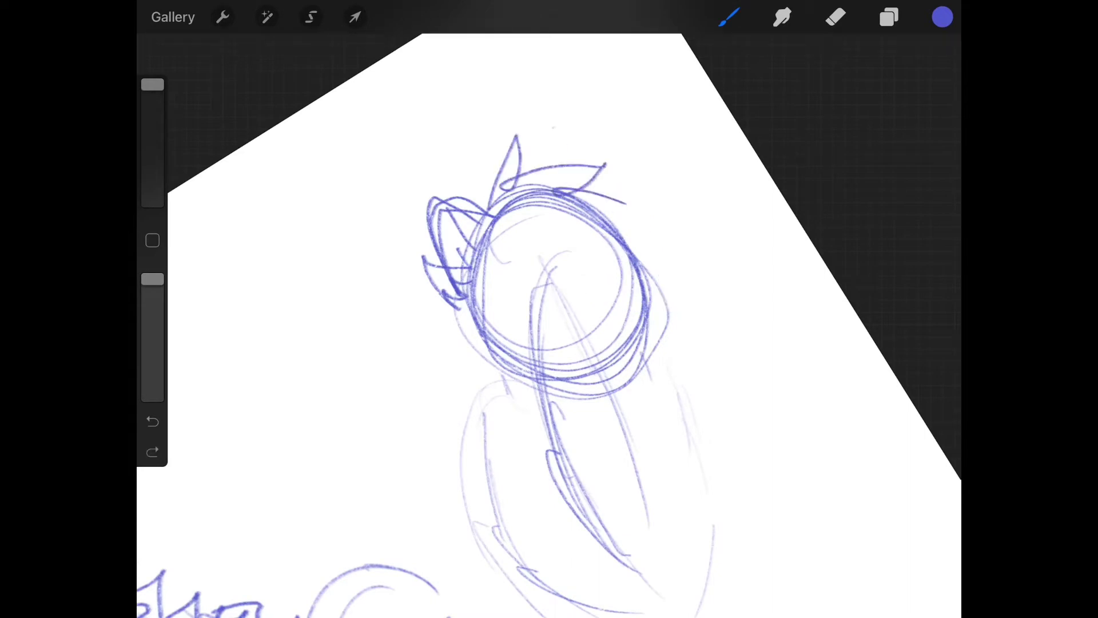
scroll(558, 292, up, 2)
Step: Sketch the new creature's eye guideline, right eye and wide sharp-toothed mouth
drag(440, 280, 695, 275)
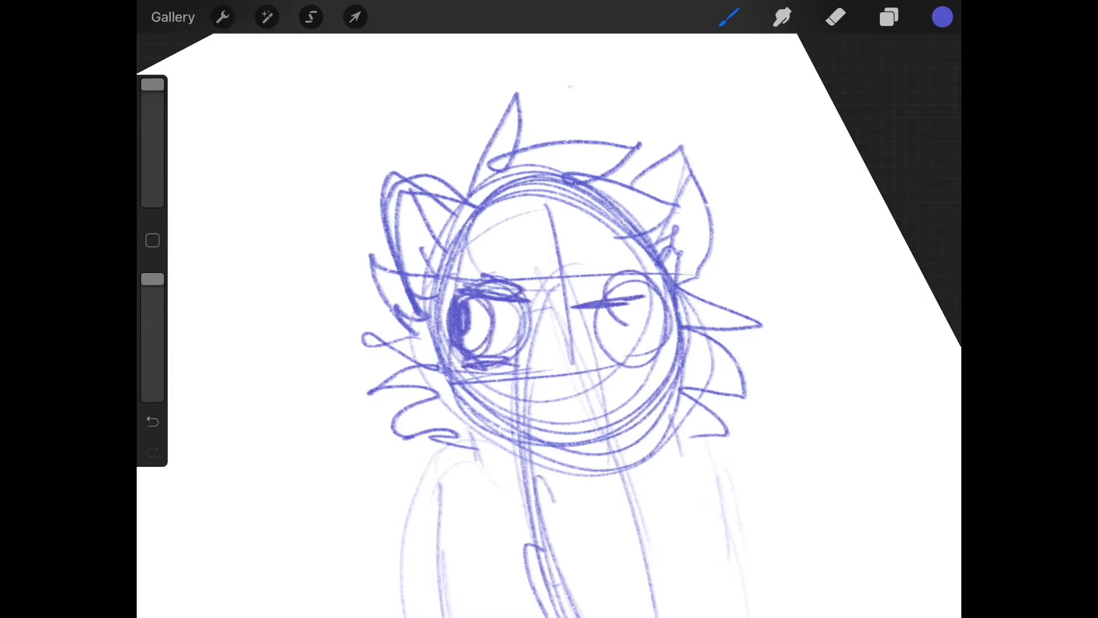
key(ctrl+z)
drag(586, 305, 635, 360)
scroll(550, 326, down, 5)
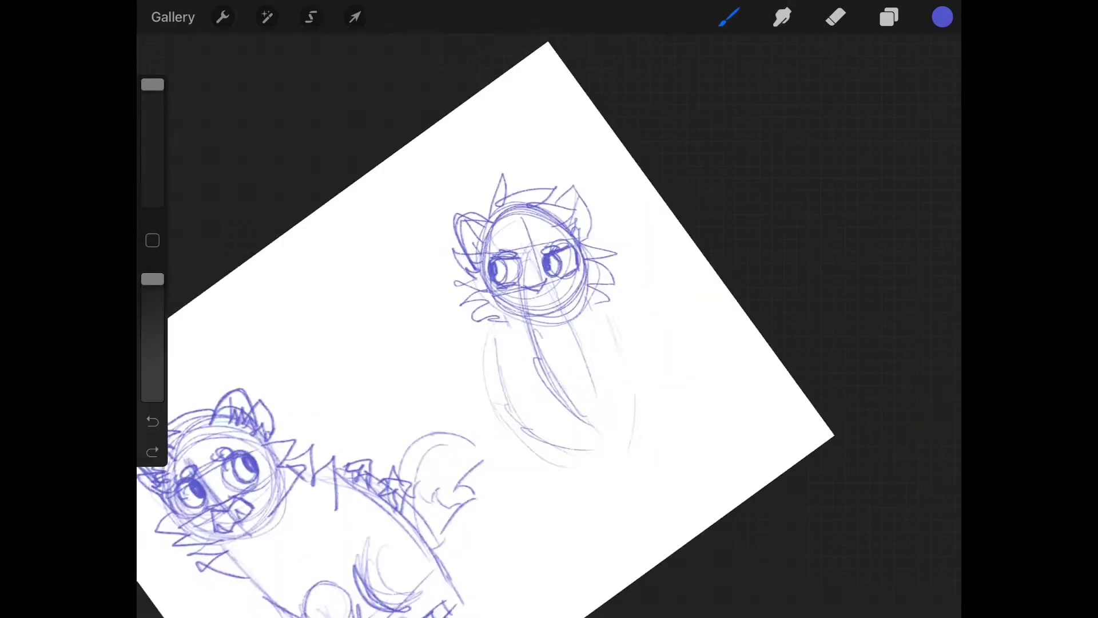
mouse_move(488, 266)
mouse_down()
mouse_move(550, 309)
mouse_move(547, 327)
mouse_up()
scroll(549, 309, up, 5)
drag(473, 348, 540, 343)
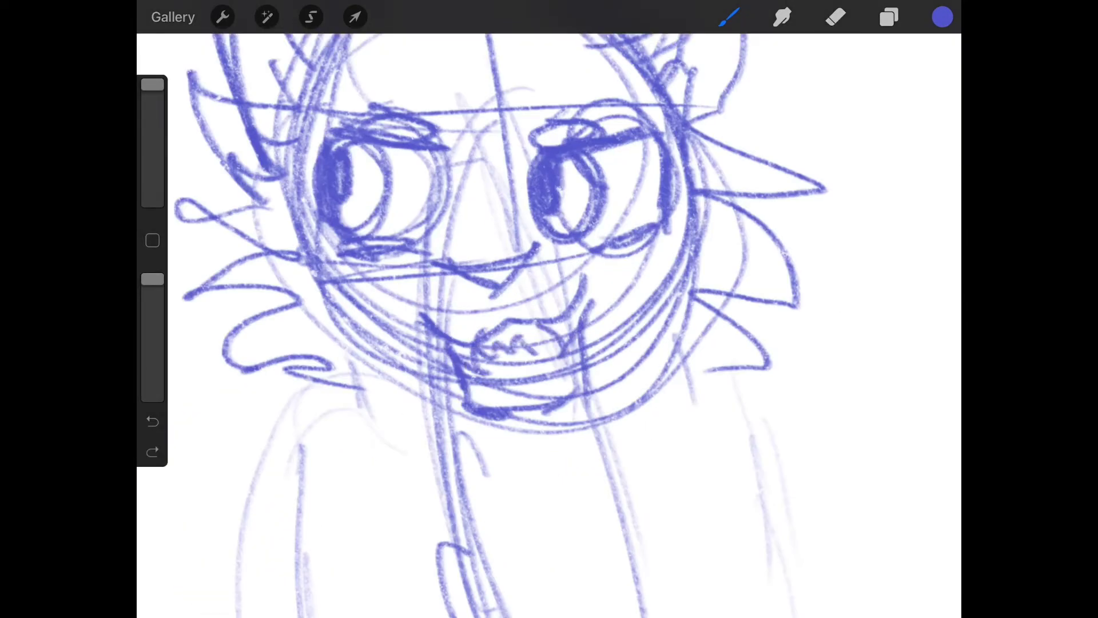
scroll(549, 326, down, 5)
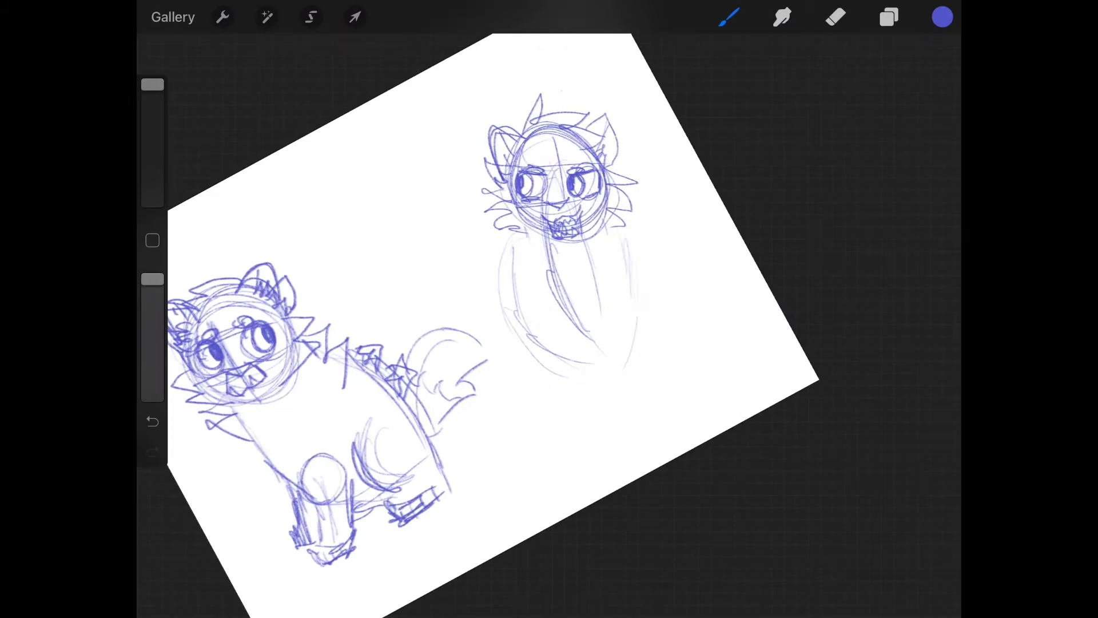
Step: Freehand-select the first creature sketch and start moving it
click(311, 16)
drag(369, 198, 417, 447)
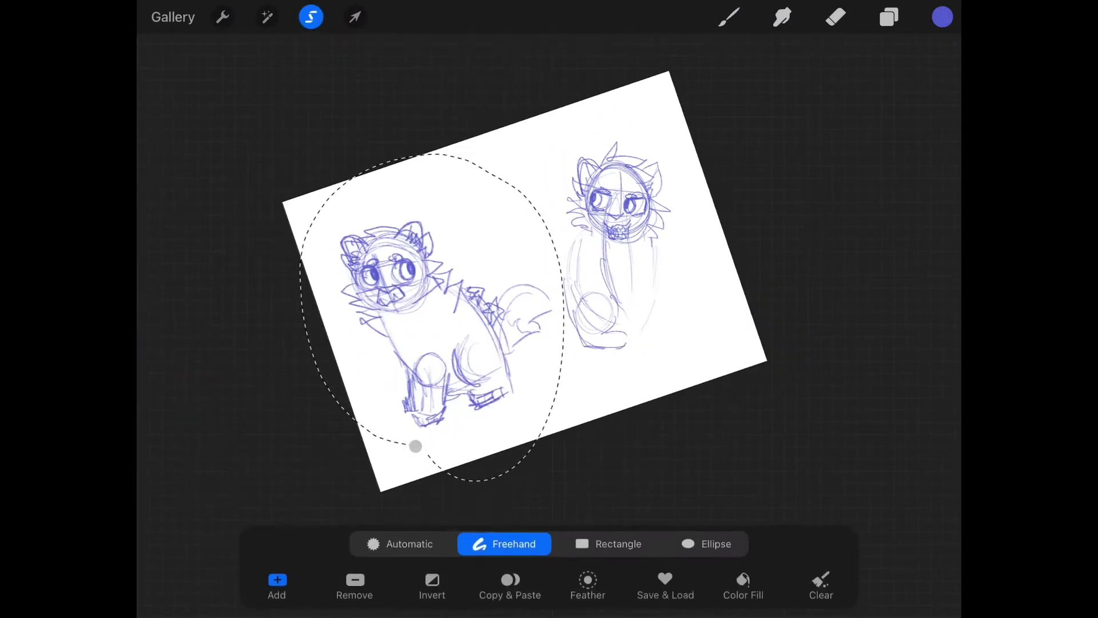
click(354, 17)
click(312, 17)
Step: Select the new creature sketch and move it beside the first
drag(601, 95, 584, 370)
click(728, 16)
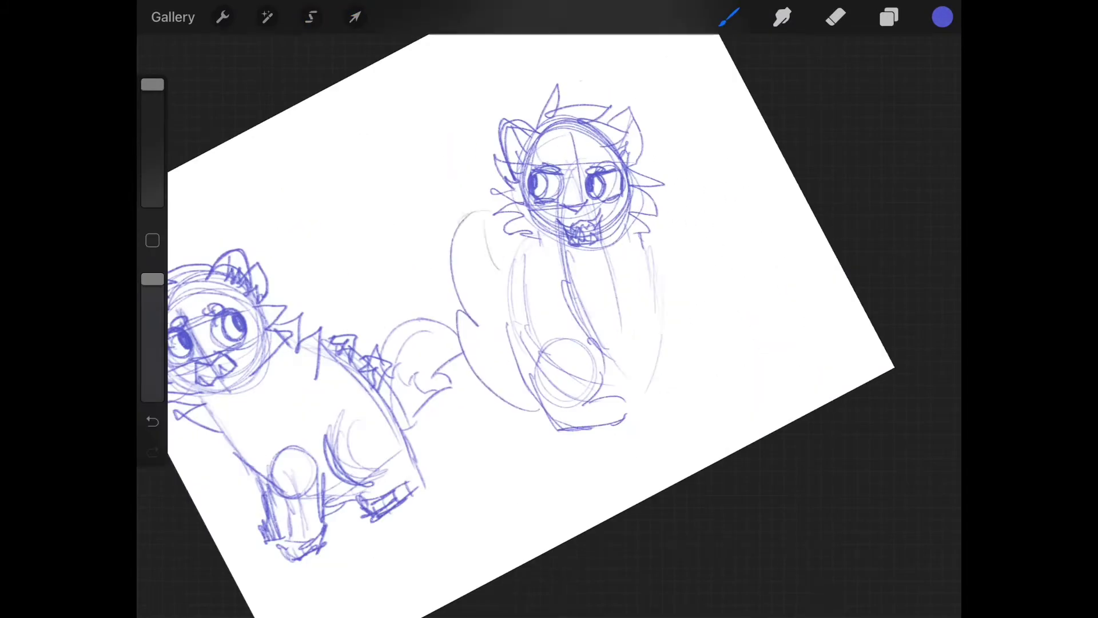
click(311, 16)
click(354, 16)
drag(579, 258, 592, 232)
click(728, 16)
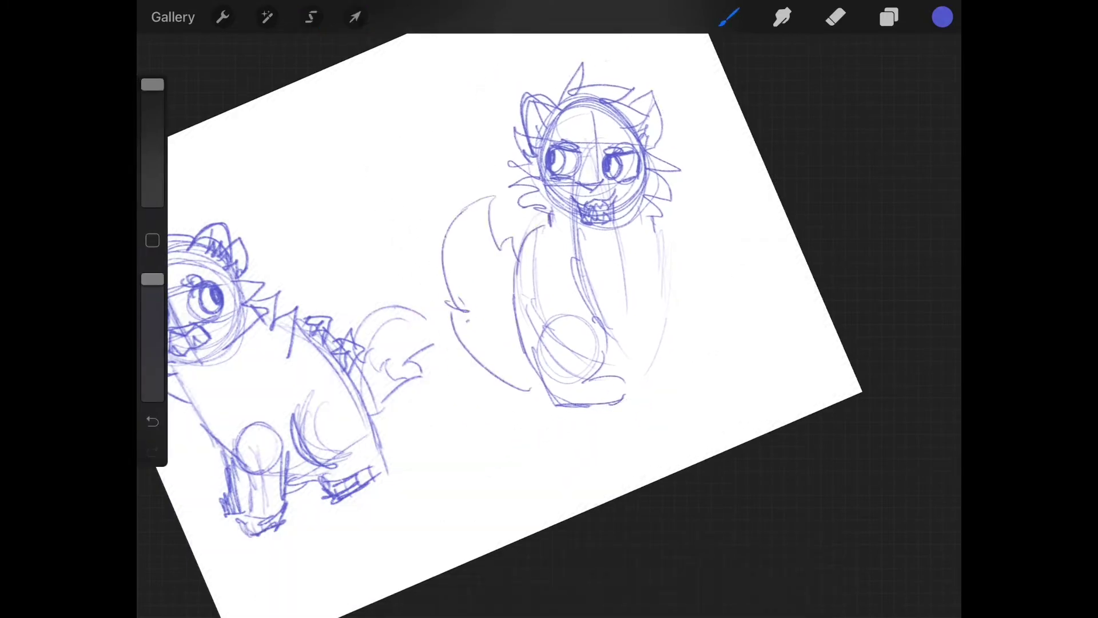
scroll(516, 301, up, 3)
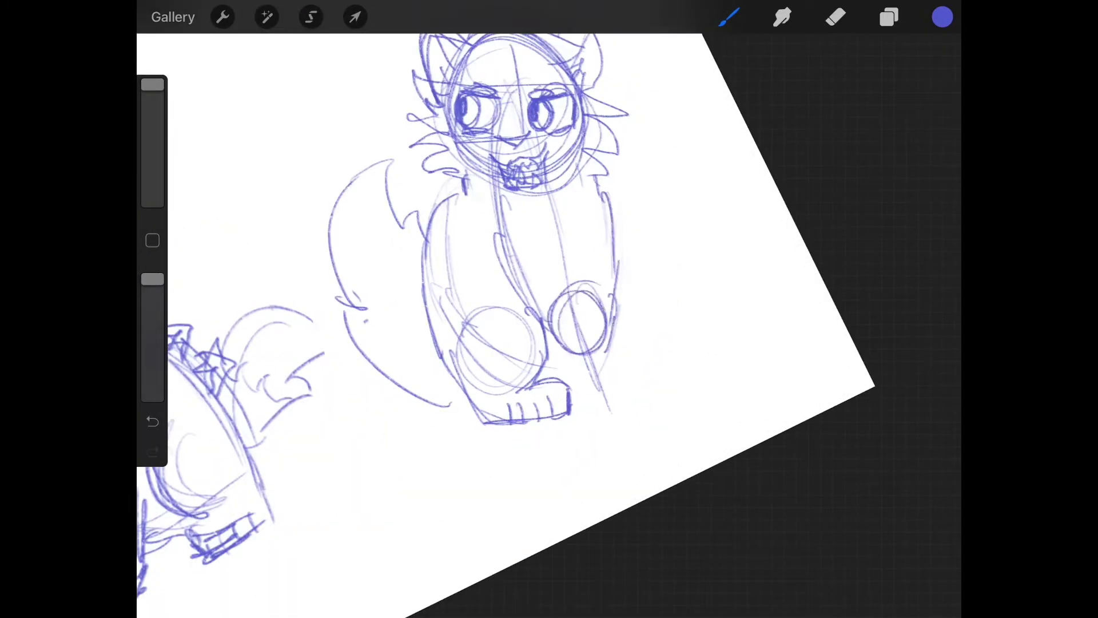
scroll(514, 309, down, 5)
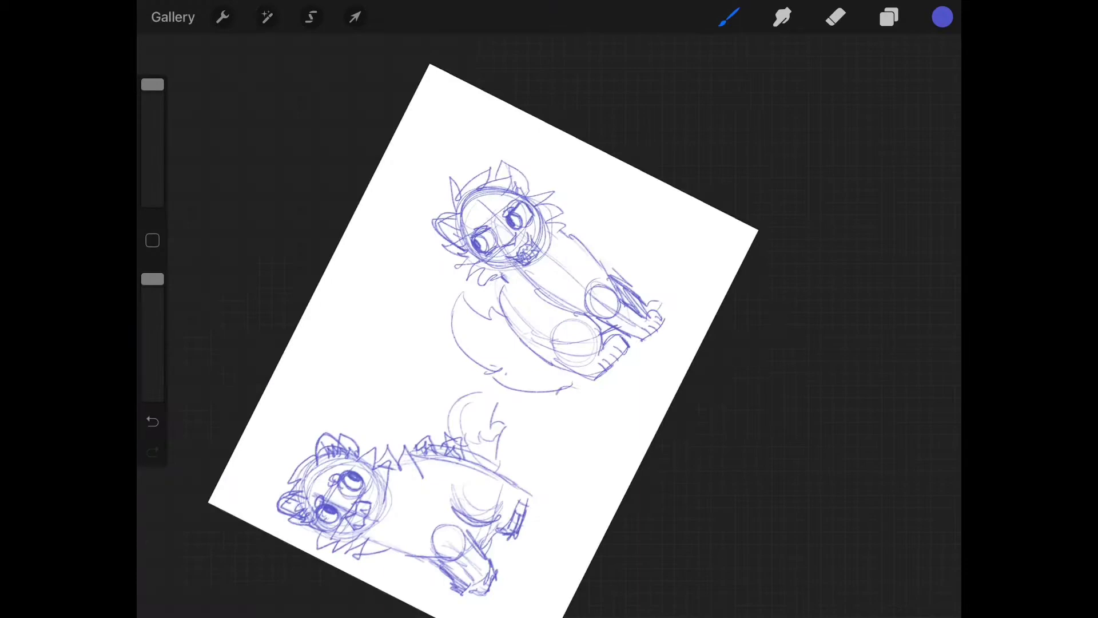
scroll(514, 309, up, 5)
scroll(524, 232, up, 5)
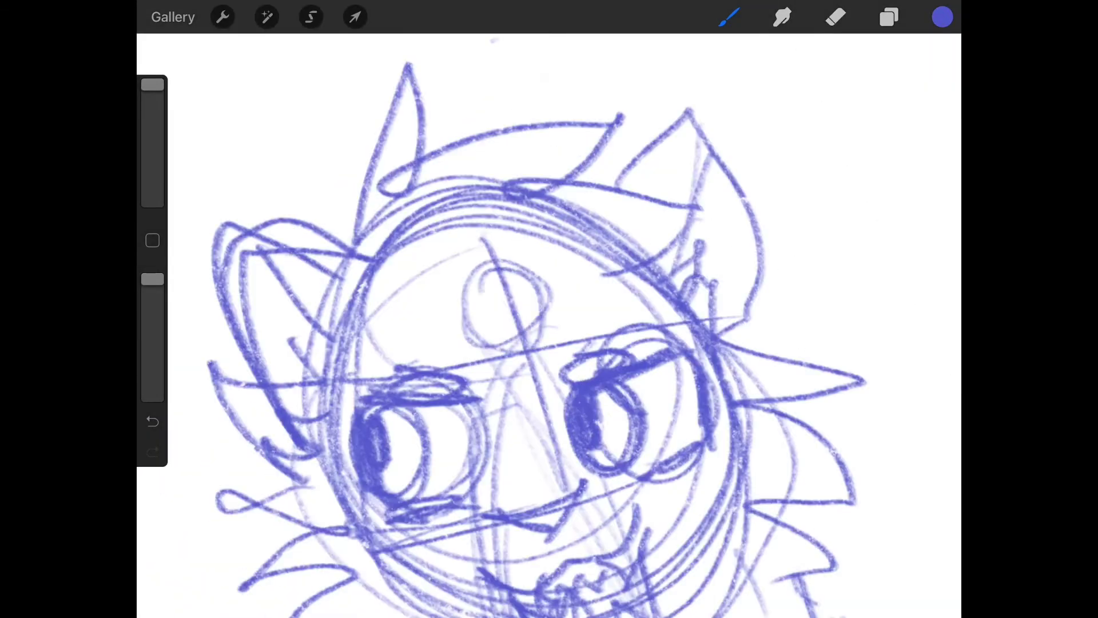
scroll(549, 343, down, 5)
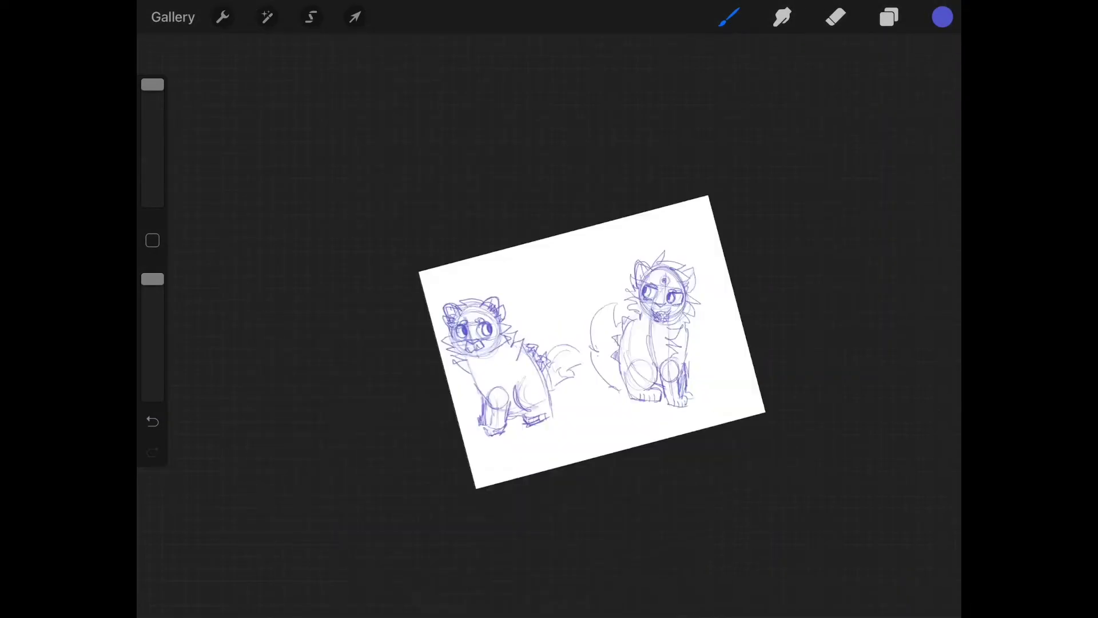
scroll(617, 369, up, 2)
Step: Add a new blank ink layer and reposition the red reference
click(889, 17)
click(924, 72)
click(781, 123)
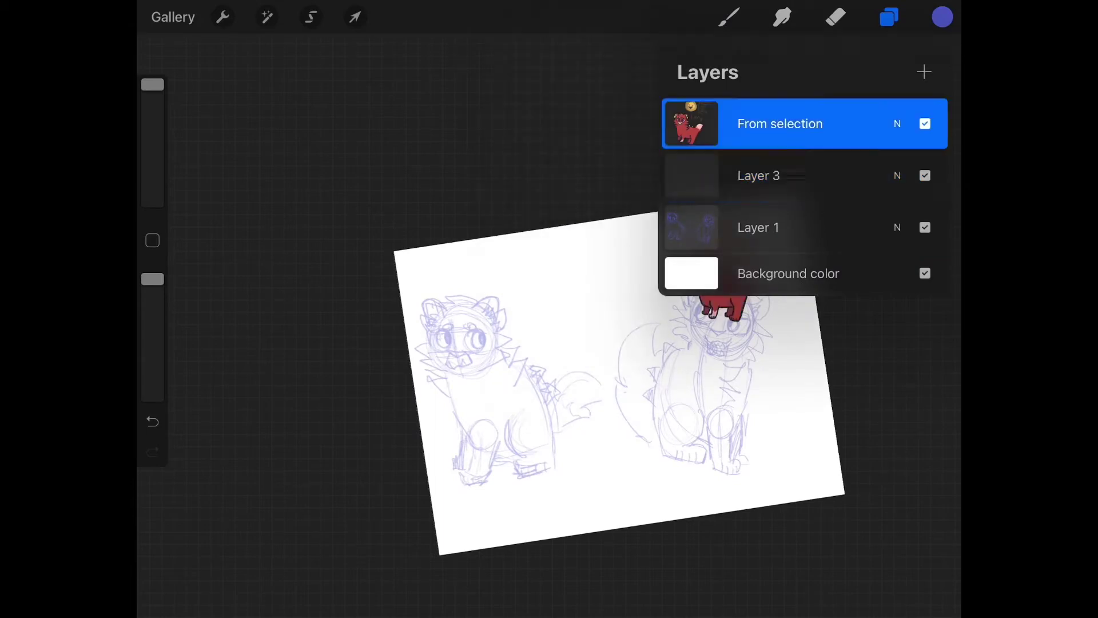
click(354, 18)
click(728, 18)
scroll(550, 344, up, 2)
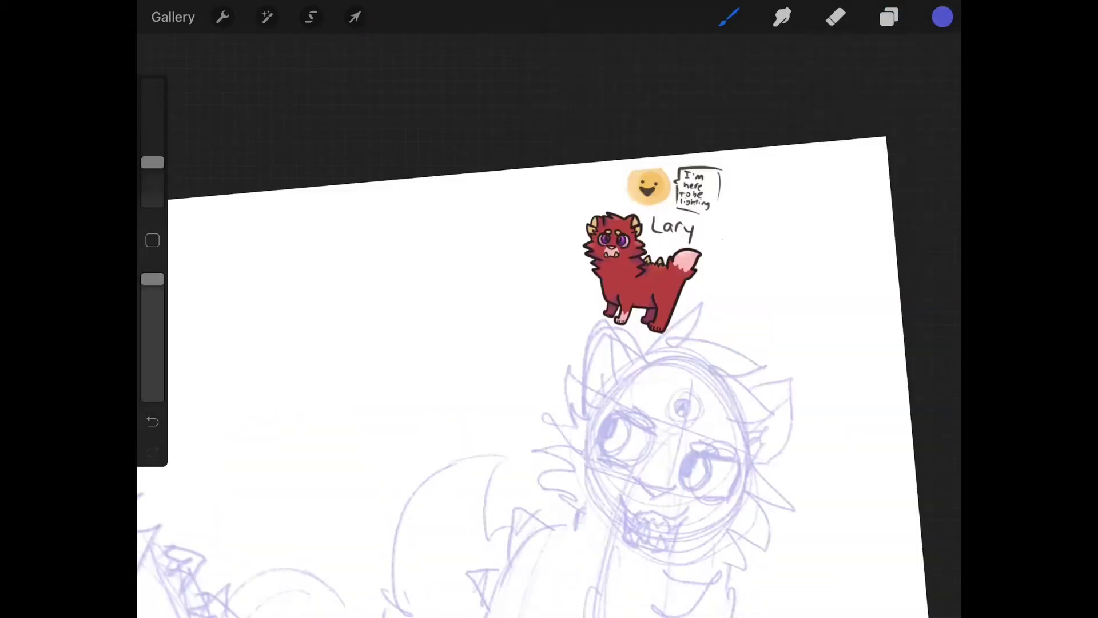
scroll(549, 344, down, 4)
scroll(549, 343, up, 5)
Step: Ink the head and chin fur outline, redoing missed strokes
mouse_move(459, 274)
mouse_down()
mouse_move(540, 295)
mouse_move(520, 284)
mouse_up()
key(ctrl+z)
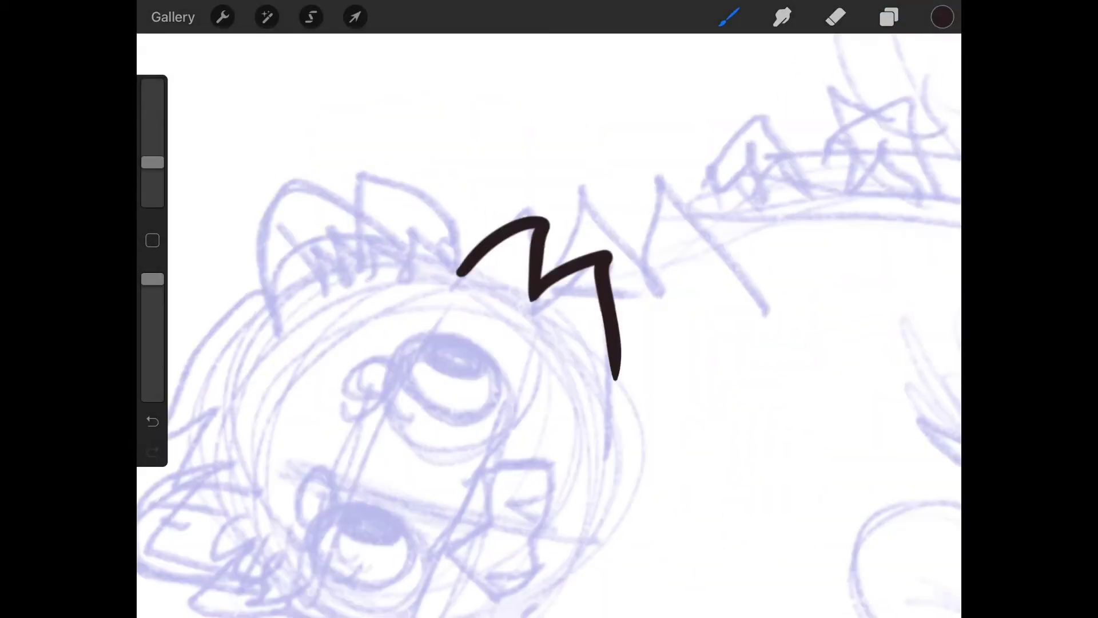
scroll(549, 343, down, 3)
mouse_move(404, 238)
mouse_down()
mouse_move(417, 314)
mouse_move(569, 400)
mouse_up()
key(ctrl+z)
scroll(549, 344, up, 3)
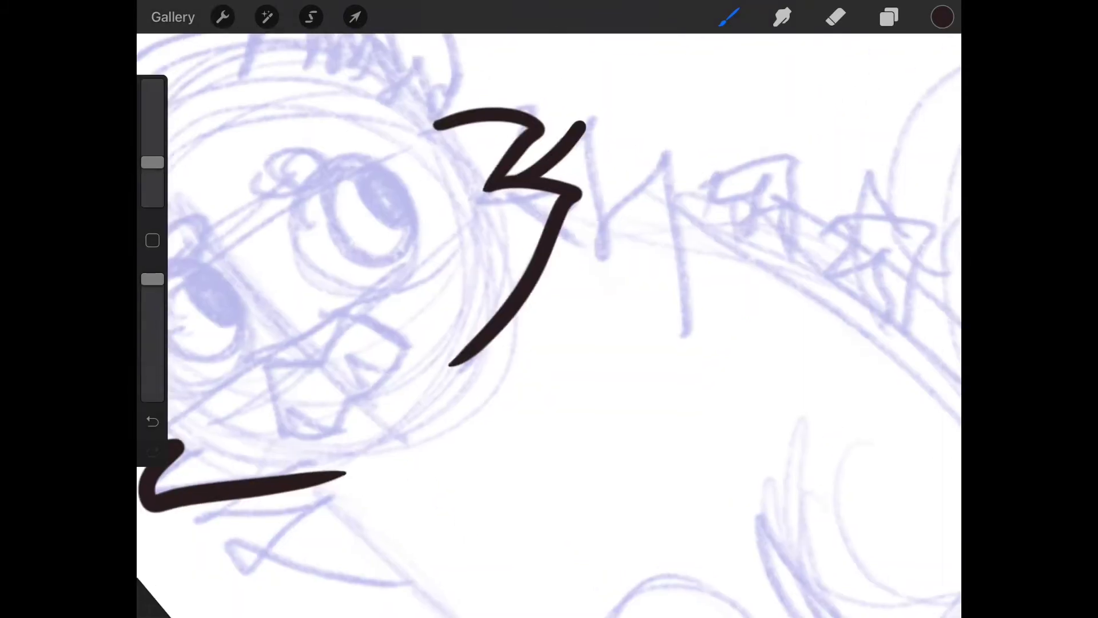
scroll(549, 326, down, 2)
drag(721, 180, 785, 287)
drag(348, 317, 510, 425)
scroll(549, 326, down, 3)
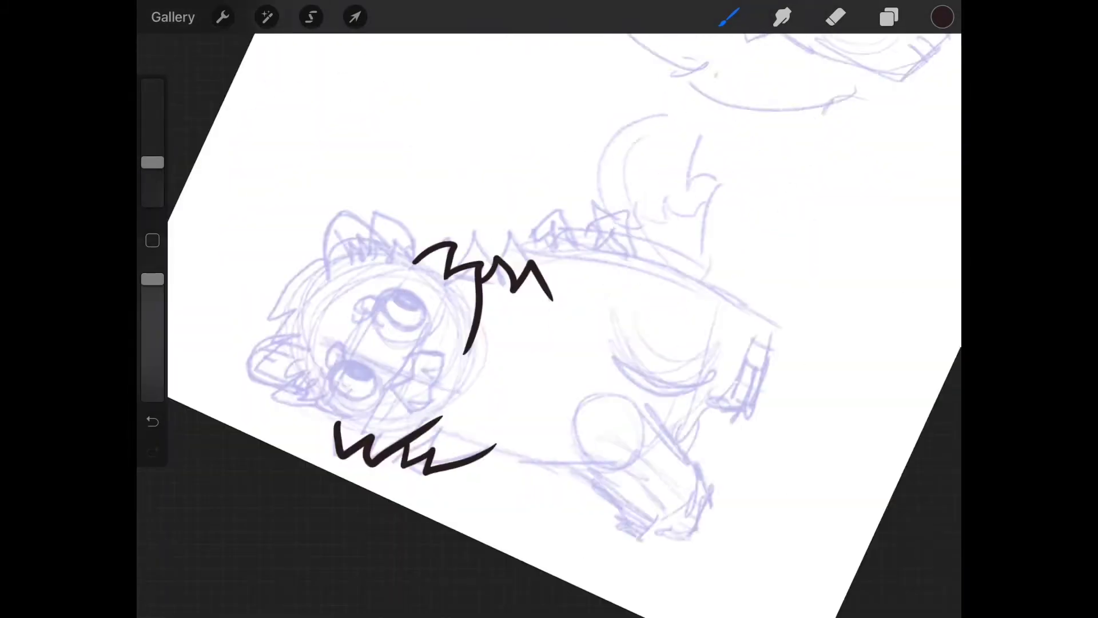
key(ctrl+z)
scroll(549, 326, up, 3)
drag(471, 319, 529, 337)
scroll(550, 327, up, 2)
Step: Ink the back fur spike and the arched tail outline
drag(468, 243, 560, 258)
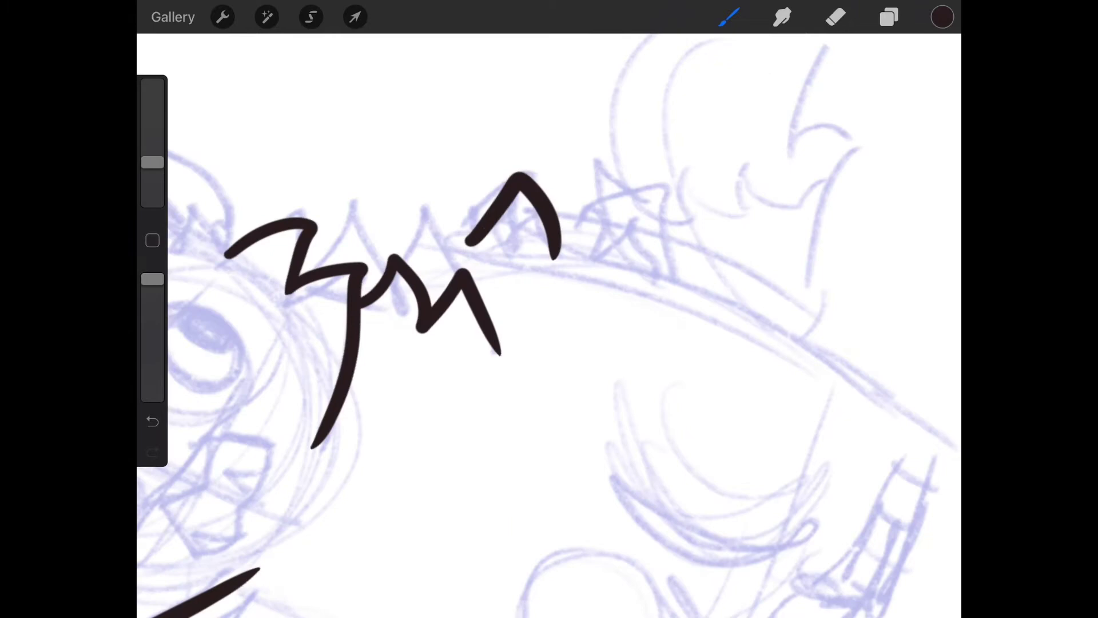
key(ctrl+z)
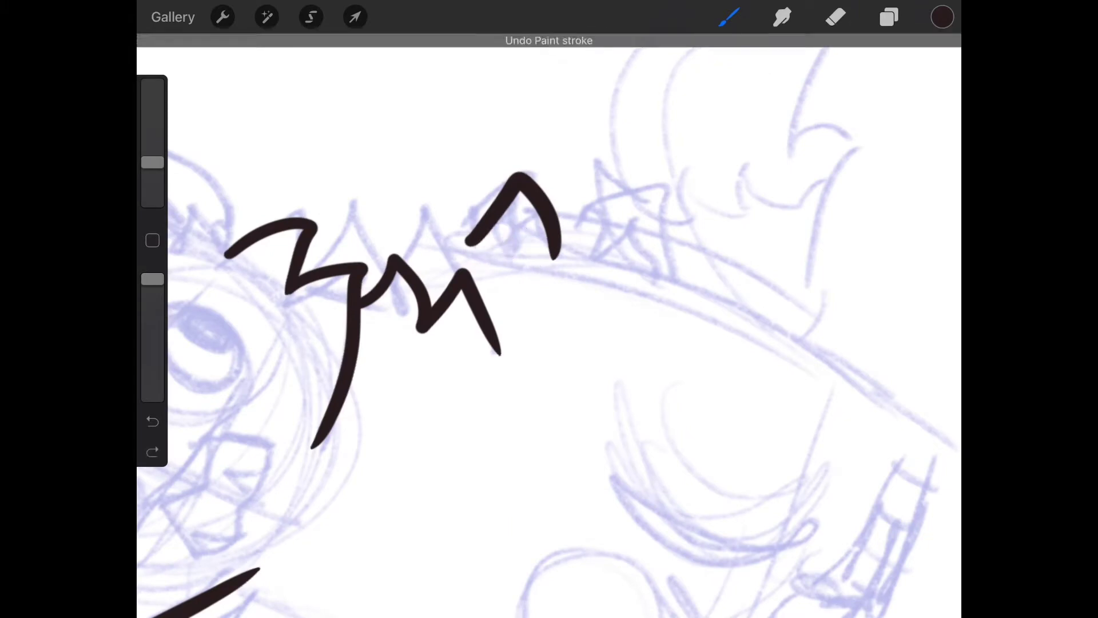
click(577, 224)
mouse_move(495, 226)
mouse_down()
mouse_move(554, 251)
mouse_move(617, 355)
mouse_up()
scroll(550, 326, down, 3)
scroll(550, 327, up, 3)
key(ctrl+z)
scroll(549, 326, up, 2)
drag(380, 219, 643, 258)
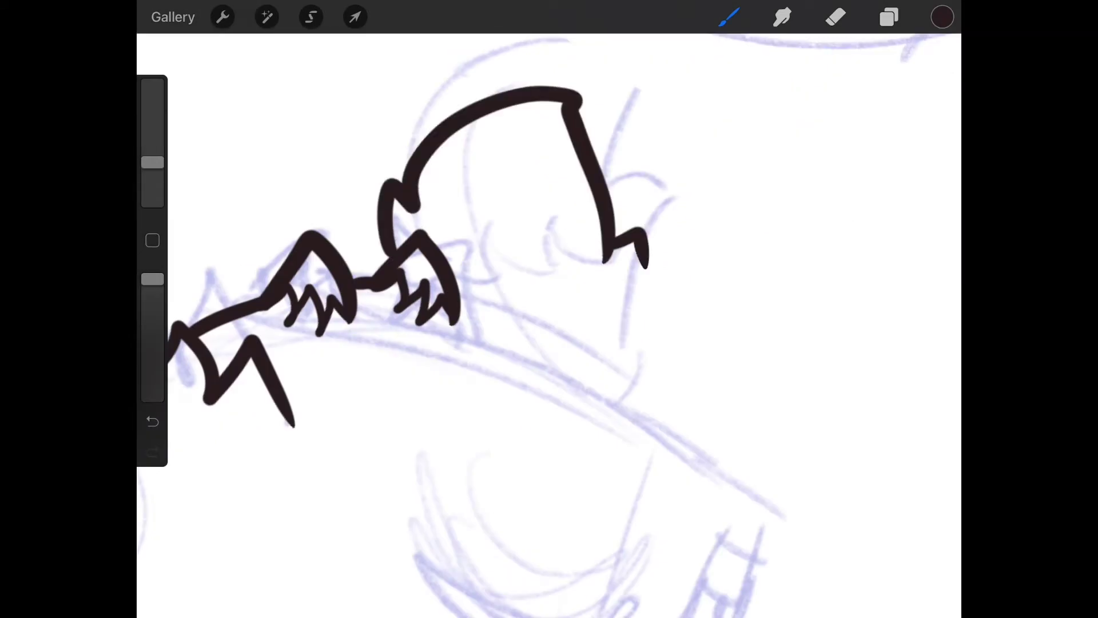
scroll(549, 326, up, 2)
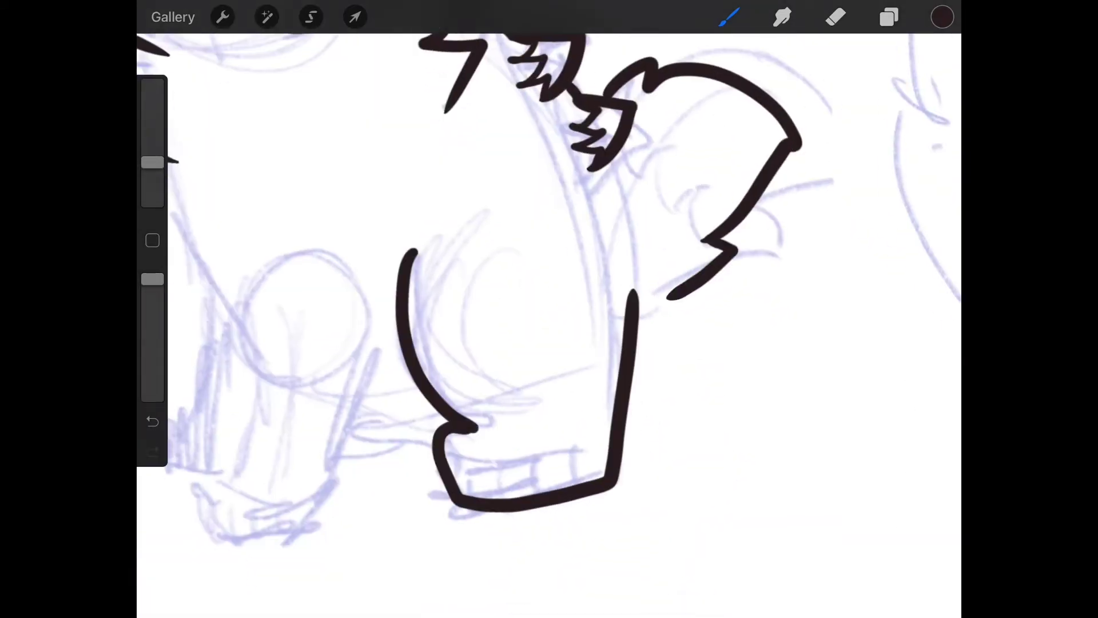
Step: Ink the leg outlines and toe lines on the paws
drag(541, 454, 549, 491)
drag(574, 450, 580, 482)
scroll(549, 326, down, 3)
scroll(550, 326, up, 3)
drag(420, 328, 431, 438)
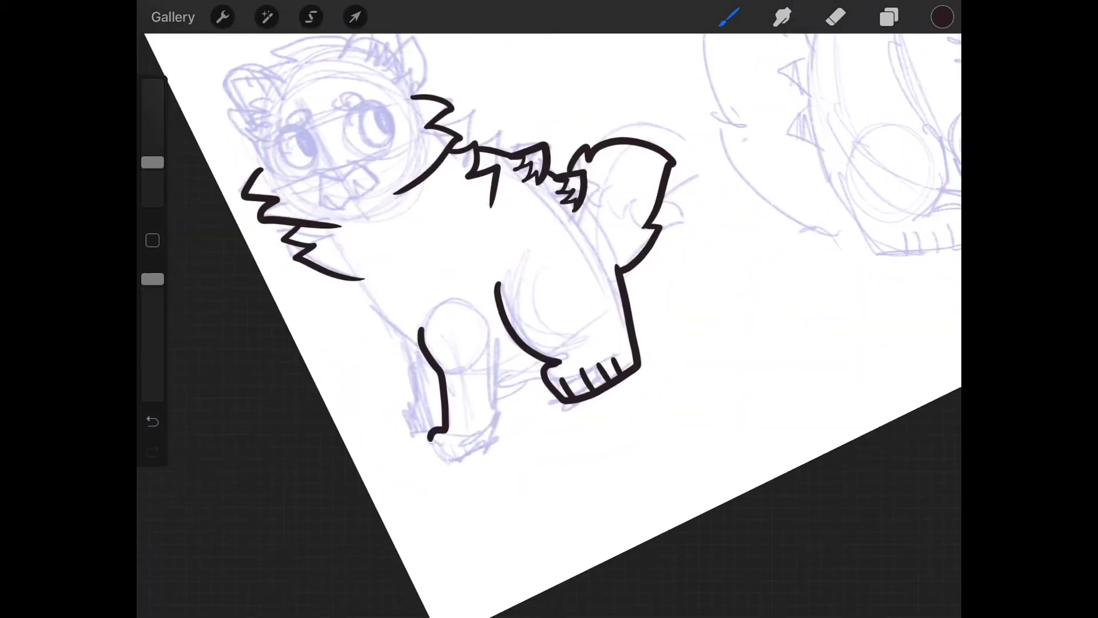
scroll(549, 326, up, 2)
key(ctrl+z)
key(ctrl+z)
mouse_move(461, 150)
mouse_down()
mouse_move(481, 344)
mouse_move(513, 370)
mouse_up()
drag(531, 348, 534, 369)
scroll(550, 326, down, 1)
scroll(549, 327, down, 1)
scroll(550, 327, down, 3)
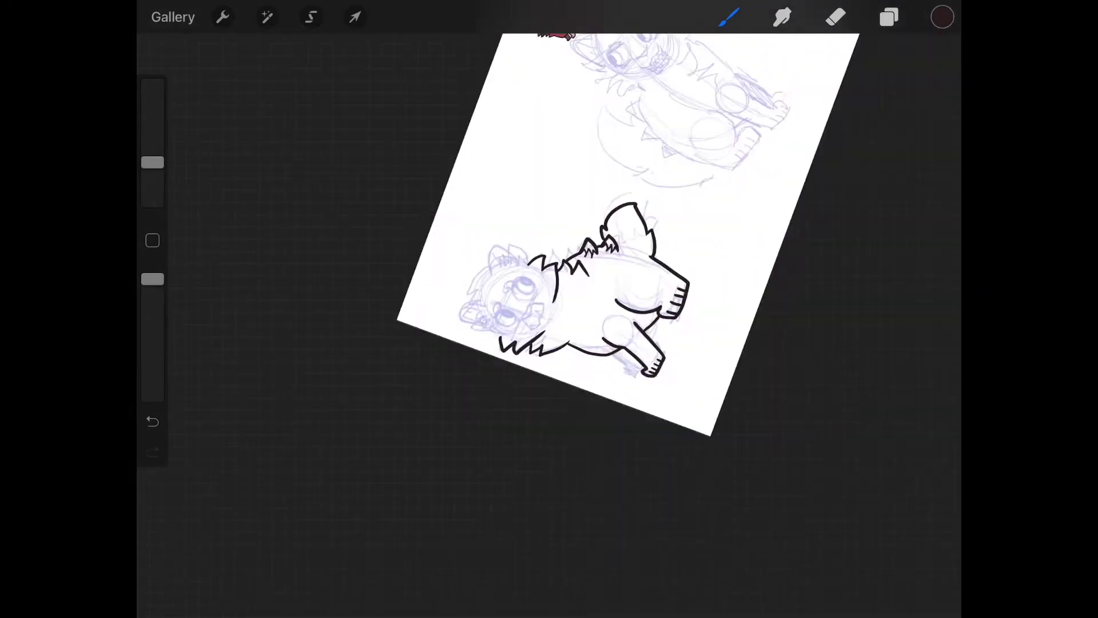
scroll(549, 326, up, 4)
scroll(550, 327, up, 3)
Step: Ink the right eye's outer arc, pupil and highlight loop
drag(441, 257, 662, 220)
key(ctrl+z)
drag(441, 266, 600, 447)
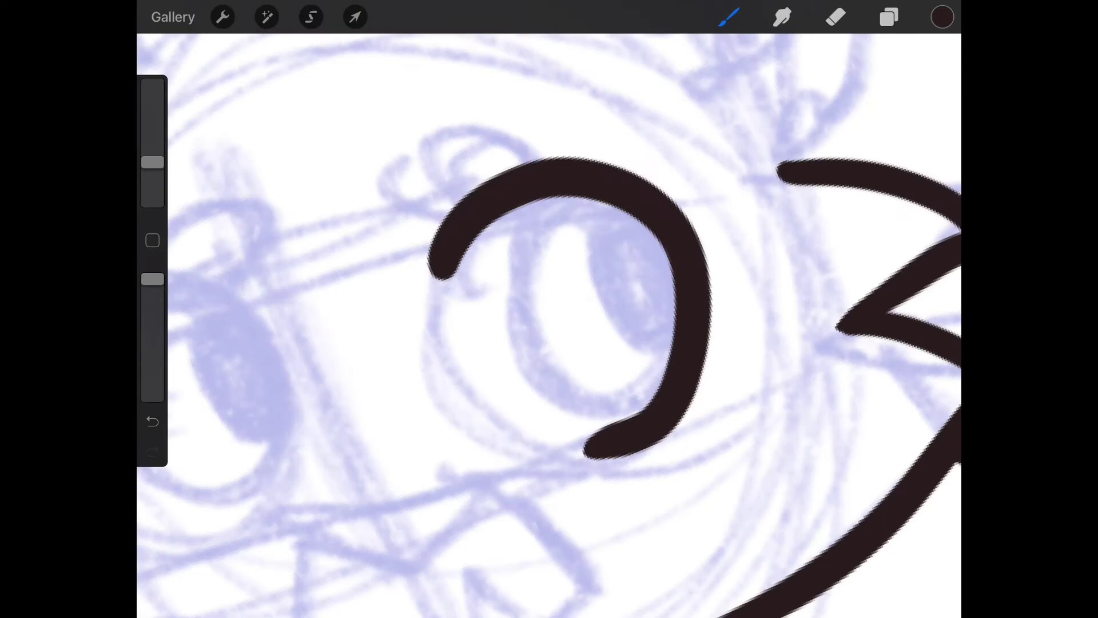
key(ctrl+z)
drag(429, 288, 687, 369)
mouse_move(601, 249)
mouse_down()
mouse_move(660, 378)
mouse_move(670, 361)
mouse_up()
key(ctrl+z)
drag(391, 223, 470, 129)
scroll(549, 327, down, 2)
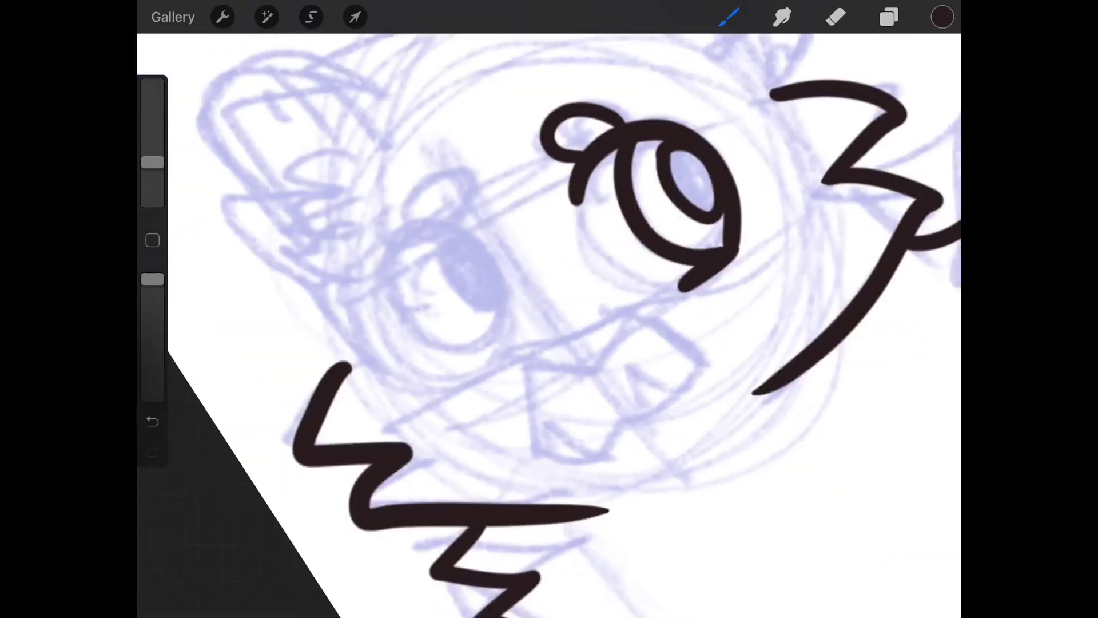
Step: Ink the left eye's outline, loop above it and inner pupil
mouse_move(369, 331)
mouse_down()
mouse_move(470, 225)
mouse_move(421, 399)
mouse_move(468, 394)
mouse_up()
key(ctrl+z)
mouse_move(404, 258)
mouse_down()
mouse_move(450, 236)
mouse_move(502, 320)
mouse_up()
key(ctrl+z)
key(ctrl+z)
drag(437, 241, 502, 319)
drag(412, 210, 468, 206)
scroll(549, 326, down, 3)
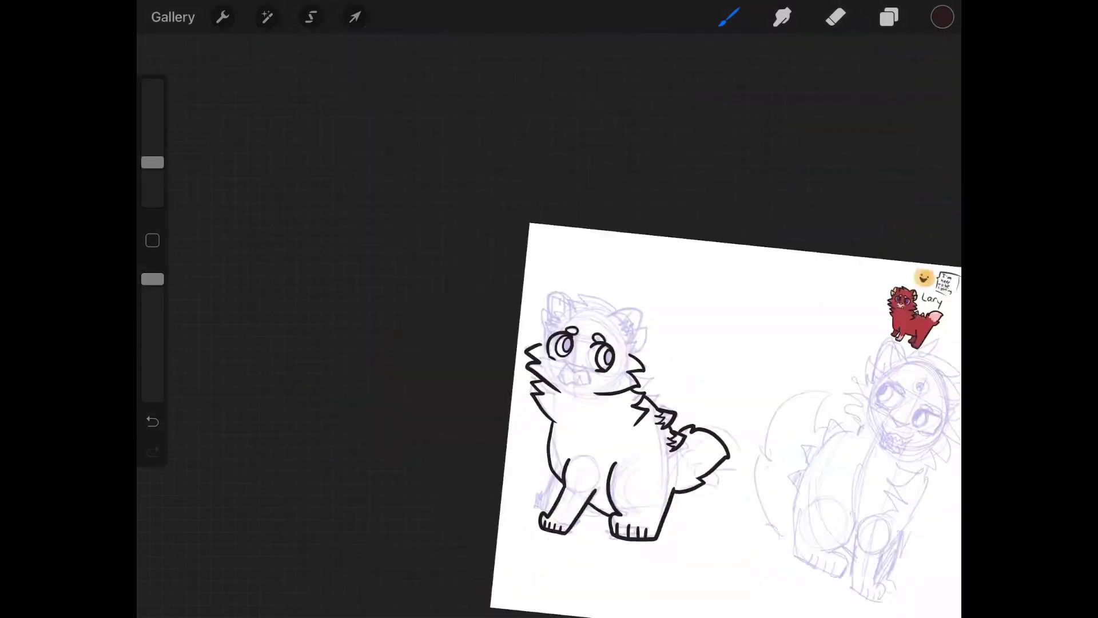
scroll(549, 326, up, 3)
Step: Ink both ear outlines with fur spikes and inner-ear fur
drag(502, 275, 614, 321)
scroll(549, 326, down, 2)
drag(514, 245, 592, 150)
key(ctrl+z)
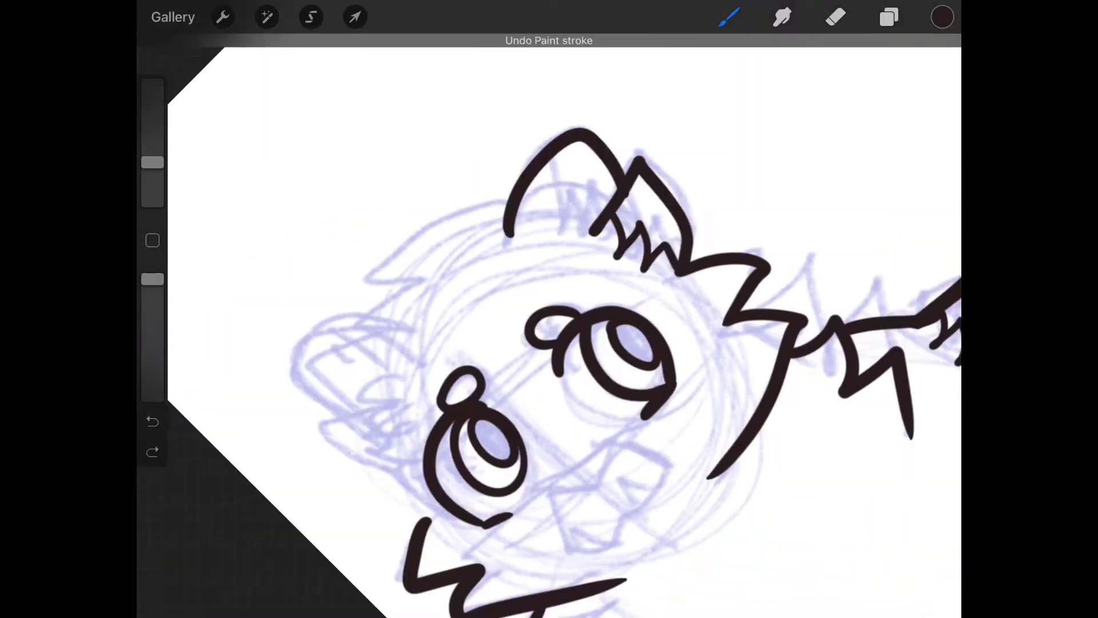
drag(558, 227, 571, 155)
drag(438, 257, 558, 172)
key(ctrl+z)
scroll(550, 326, up, 2)
drag(370, 258, 473, 254)
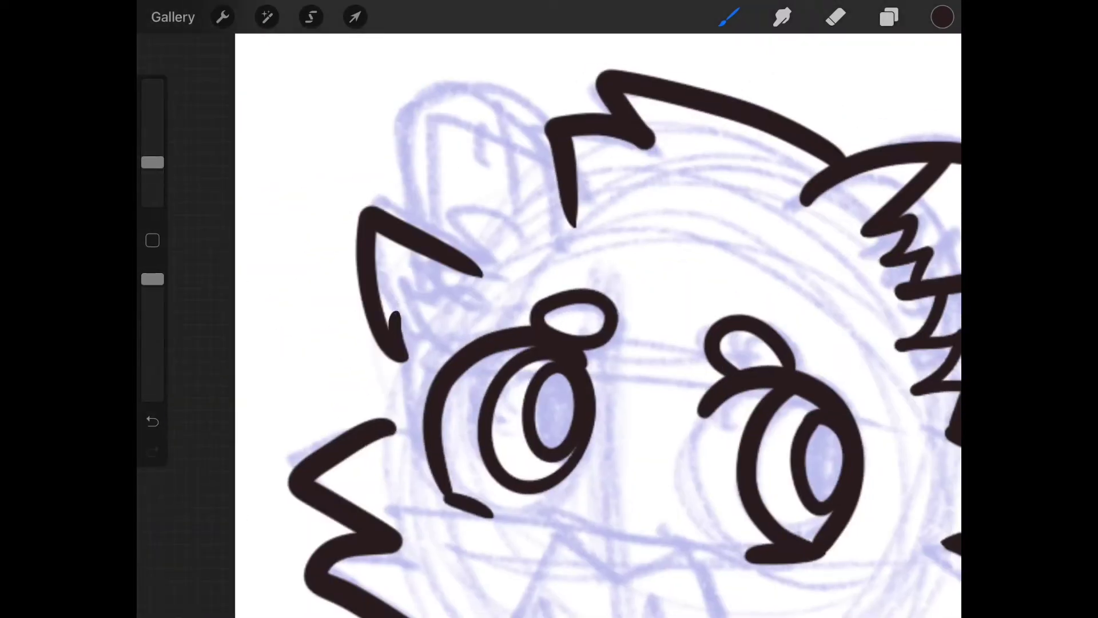
scroll(549, 327, down, 3)
scroll(550, 327, up, 3)
drag(601, 180, 515, 334)
scroll(550, 326, down, 3)
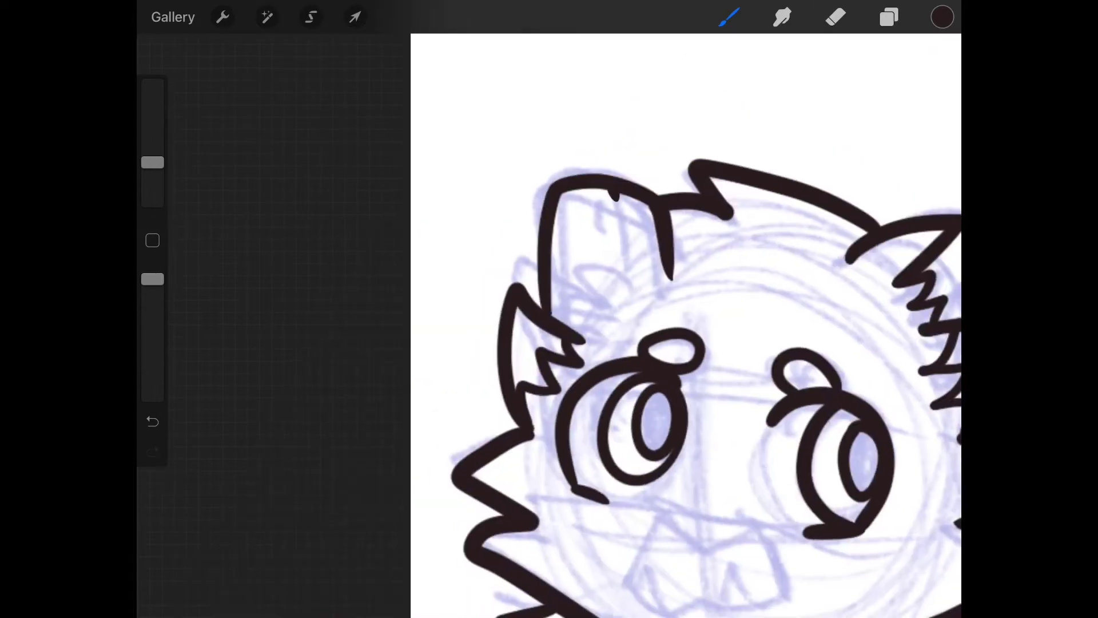
scroll(550, 326, down, 2)
scroll(583, 257, up, 3)
Step: Erase the faulty lines of both eyes
click(836, 16)
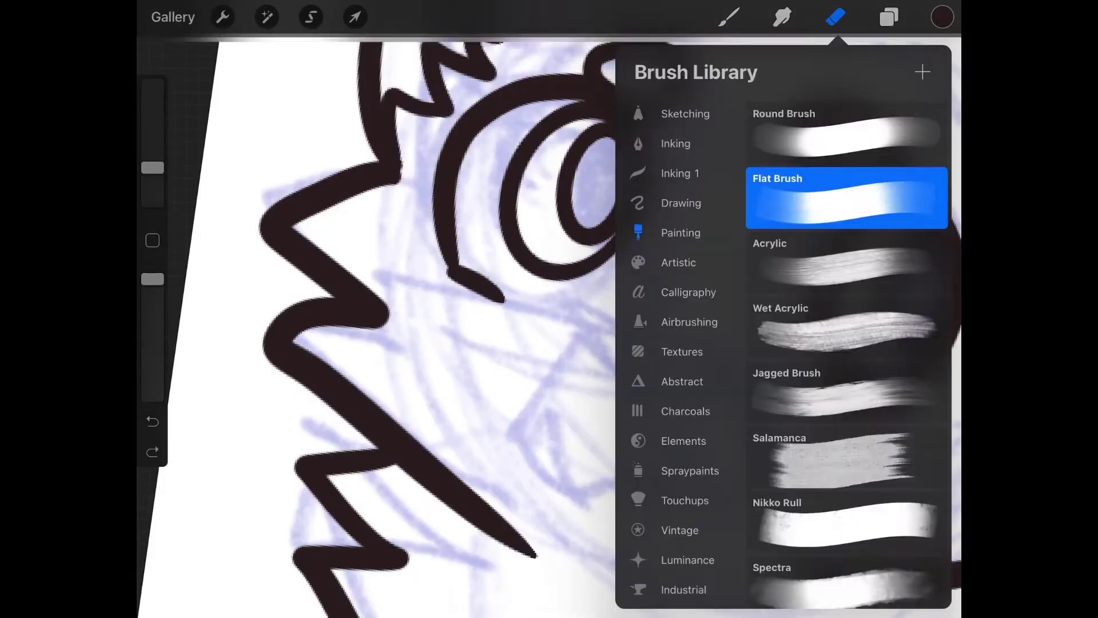
scroll(584, 257, up, 2)
mouse_move(577, 144)
mouse_down()
mouse_move(567, 211)
mouse_move(481, 344)
mouse_up()
scroll(549, 326, down, 2)
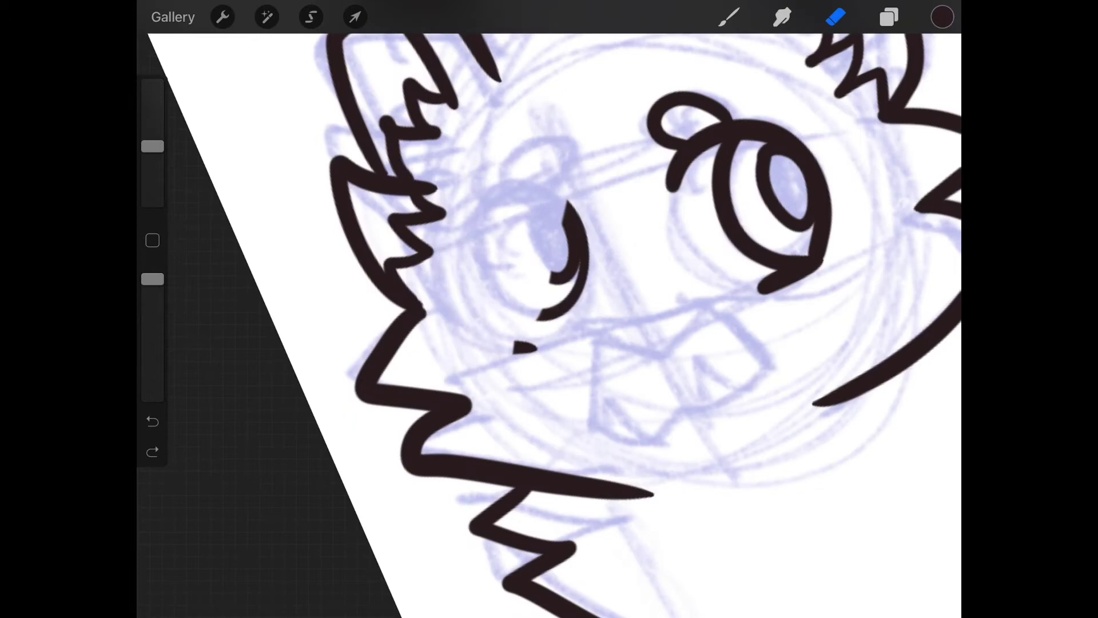
key(ctrl+z)
mouse_move(558, 206)
mouse_down()
mouse_move(550, 317)
mouse_move(463, 292)
mouse_up()
drag(515, 171, 557, 300)
drag(686, 111, 798, 275)
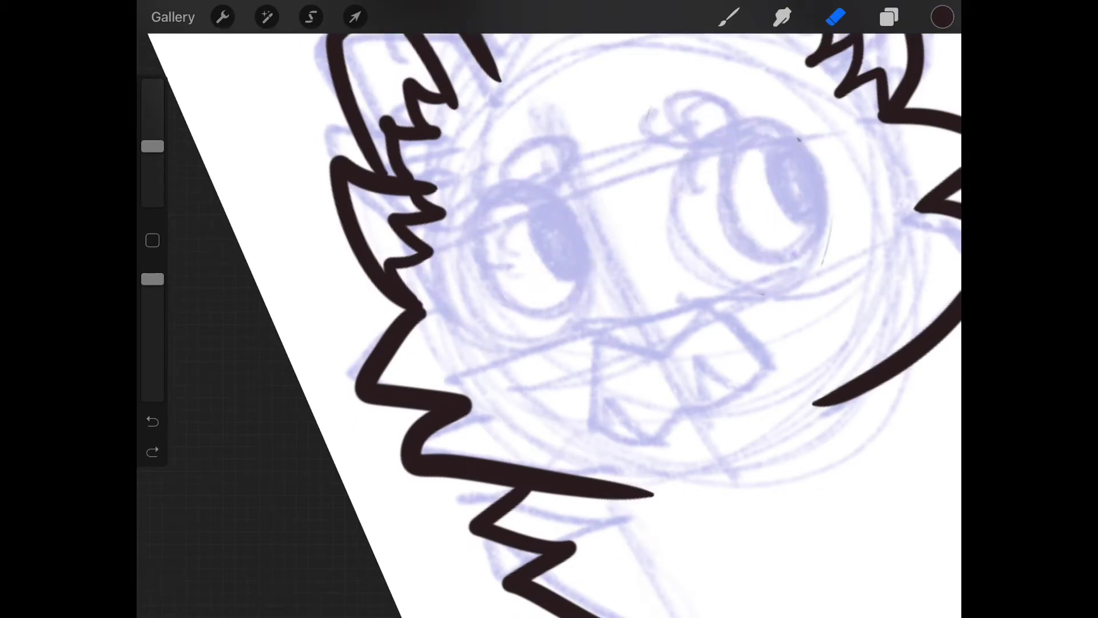
click(729, 17)
scroll(549, 309, up, 3)
Step: Redraw both eye outlines with curled pupils and a highlight loop
drag(661, 173, 781, 343)
drag(472, 202, 481, 437)
mouse_move(382, 283)
mouse_down()
mouse_move(519, 339)
mouse_move(381, 288)
mouse_up()
scroll(549, 309, right, 3)
drag(695, 326, 601, 344)
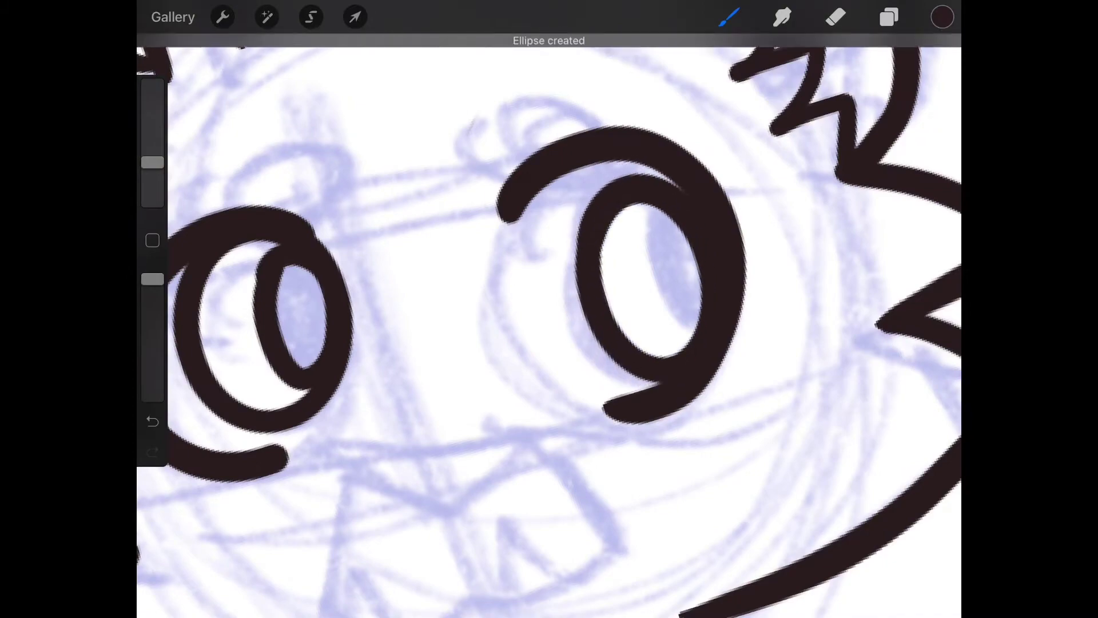
key(ctrl+z)
drag(584, 172, 699, 331)
drag(686, 215, 636, 344)
drag(678, 180, 653, 317)
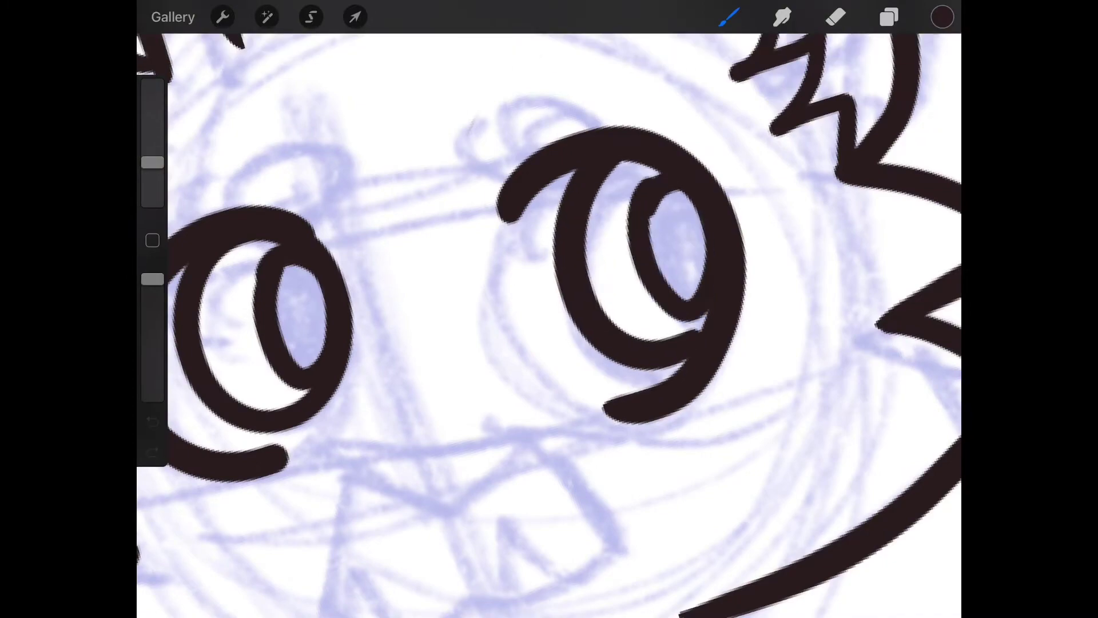
scroll(549, 310, down, 3)
scroll(549, 308, right, 3)
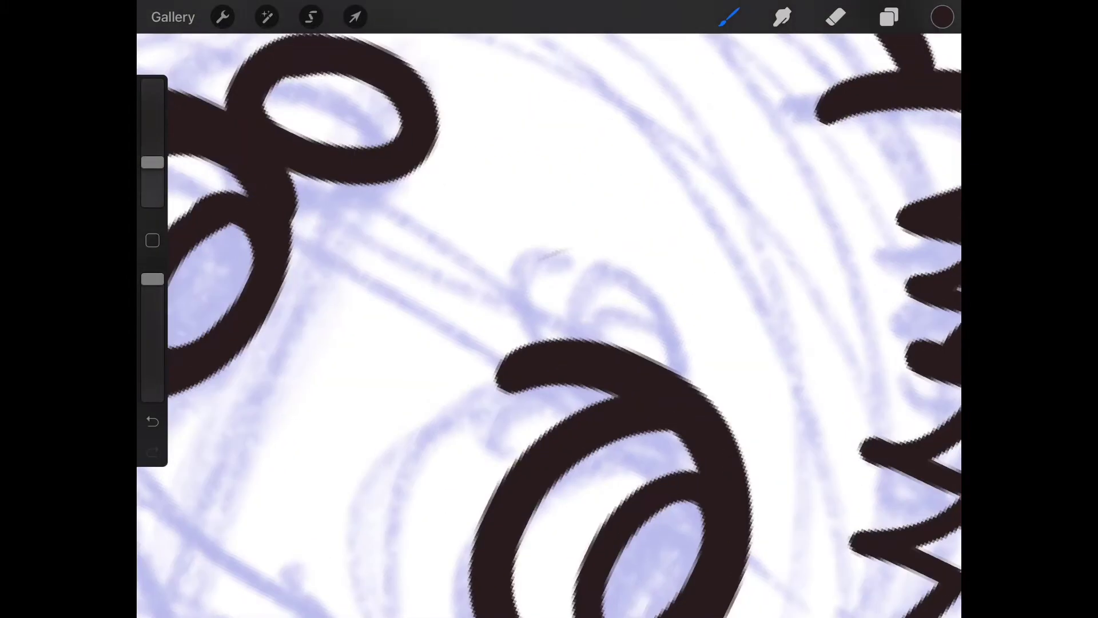
scroll(549, 308, down, 3)
scroll(549, 309, up, 3)
Step: Ink the nose below the eyes and the fanged mouth
mouse_move(438, 304)
mouse_down()
mouse_move(606, 225)
mouse_move(527, 318)
mouse_up()
key(ctrl+z)
key(ctrl+z)
drag(567, 242, 447, 287)
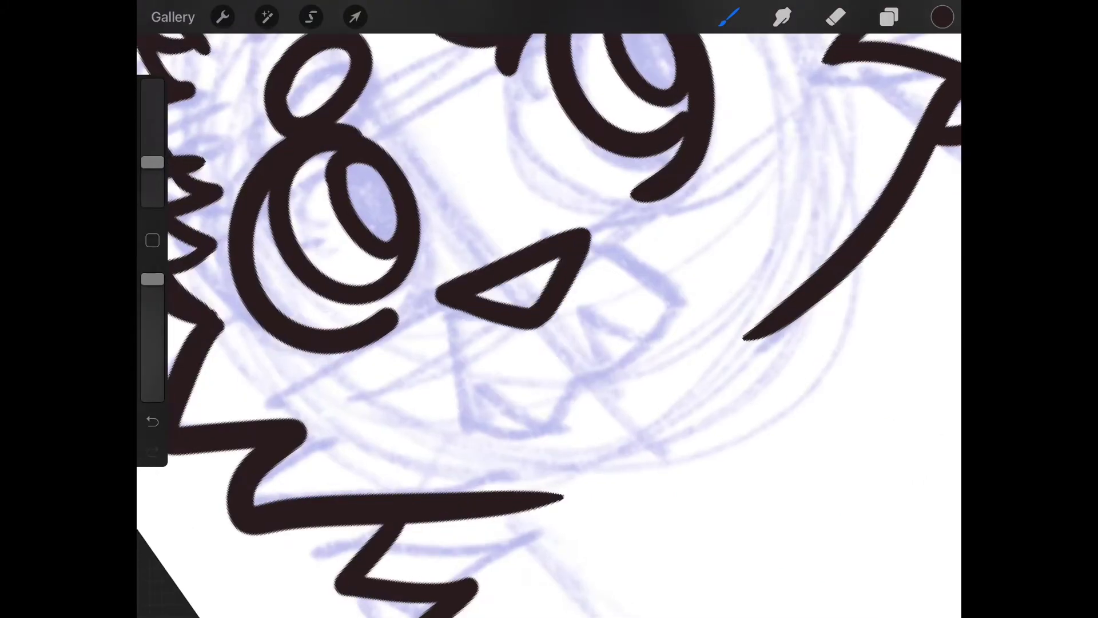
drag(479, 343, 662, 295)
scroll(550, 309, down, 3)
scroll(549, 309, up, 3)
key(ctrl+z)
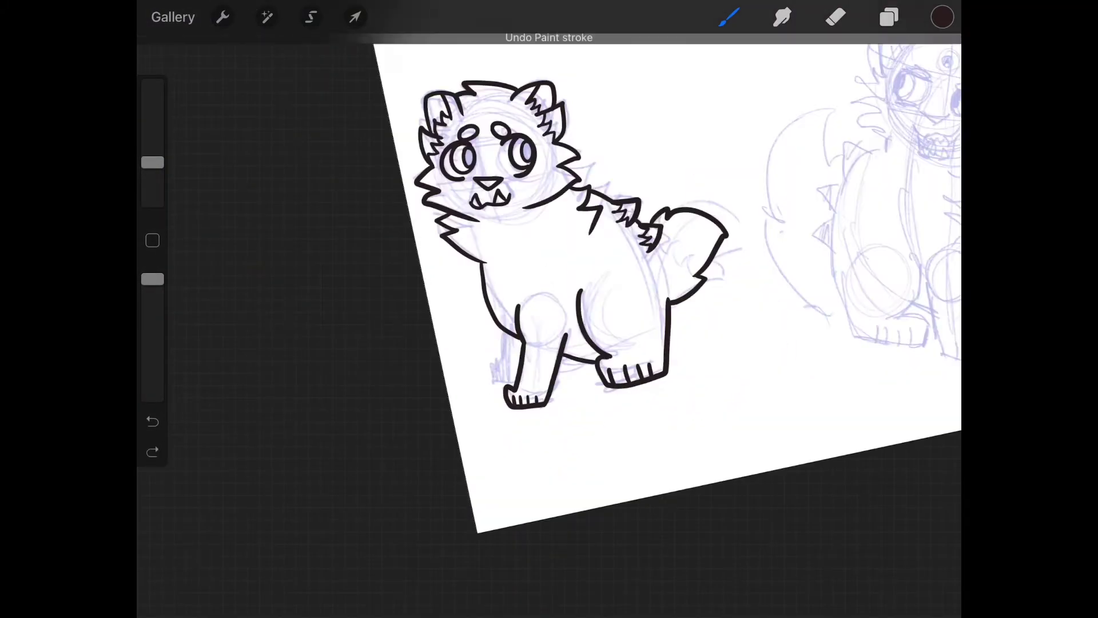
scroll(550, 309, up, 3)
Step: Ink the back foot, then paste the red reference and shrink it near the top
mouse_move(518, 336)
mouse_down()
mouse_move(532, 425)
mouse_move(542, 424)
mouse_up()
scroll(549, 310, down, 3)
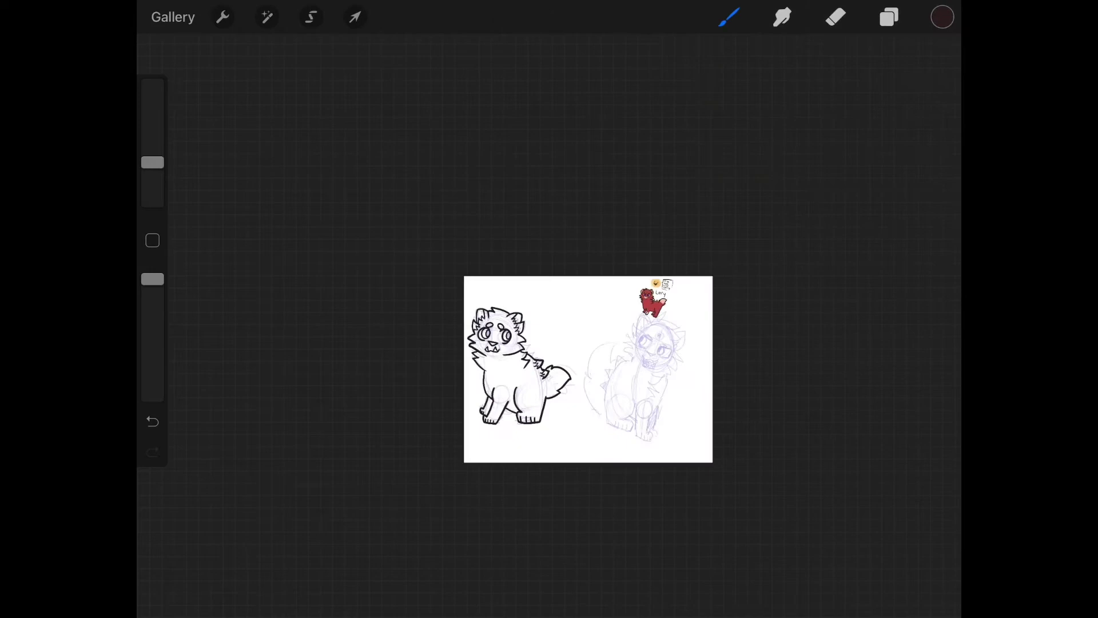
scroll(549, 309, up, 3)
scroll(601, 386, up, 3)
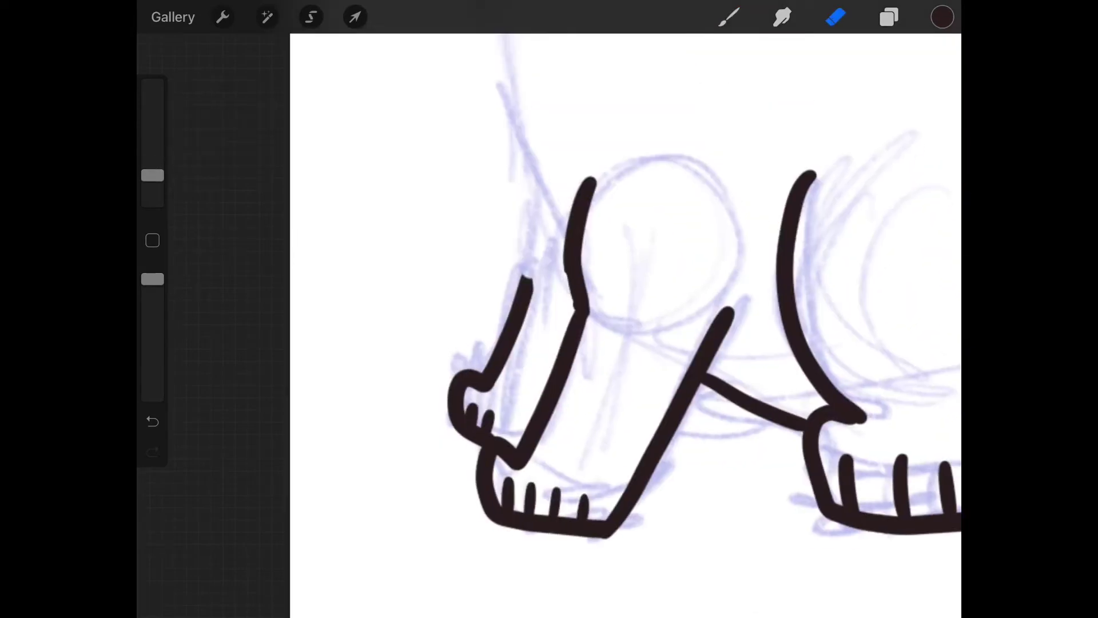
scroll(601, 386, up, 2)
scroll(550, 308, down, 5)
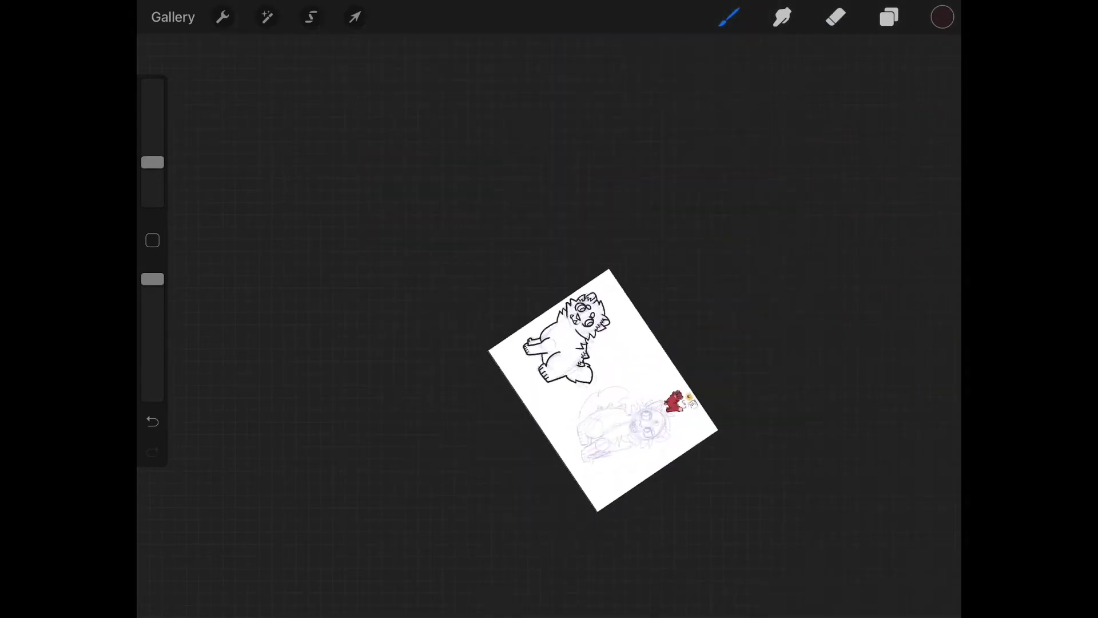
click(890, 17)
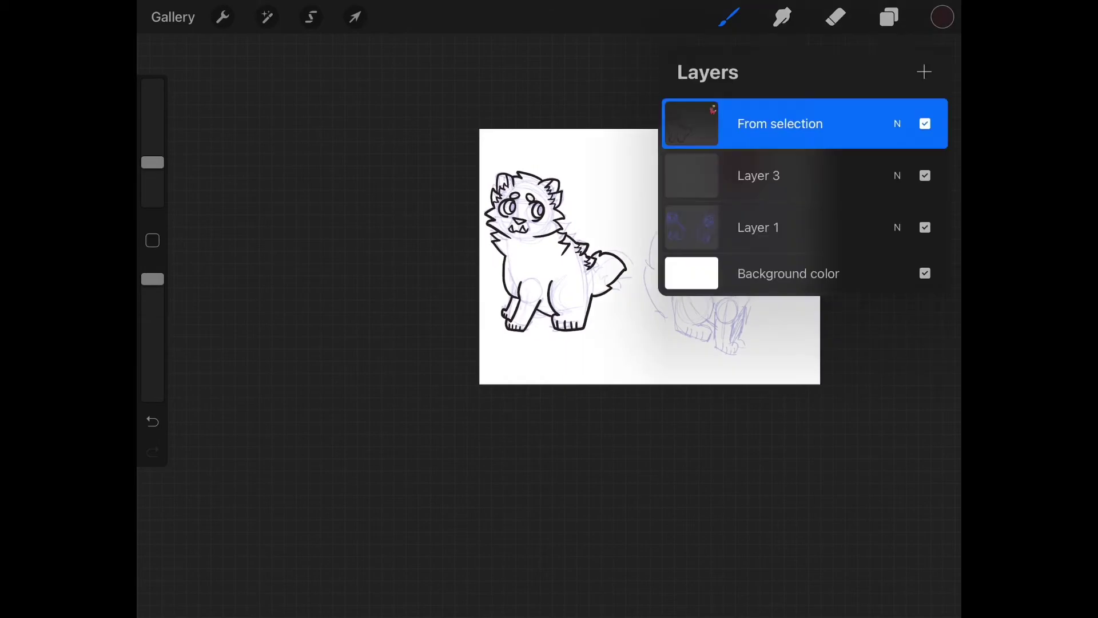
click(836, 18)
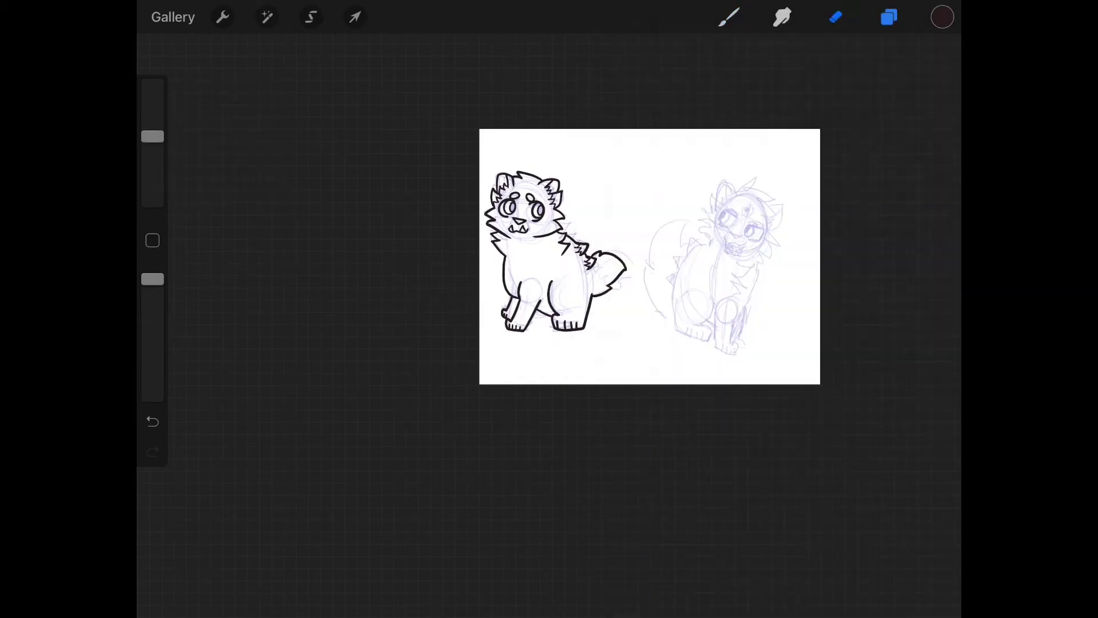
key(ctrl+v)
drag(523, 277, 589, 241)
Step: Select the From selection layer and ColorDrop red into the inked cat's body
click(889, 17)
click(780, 175)
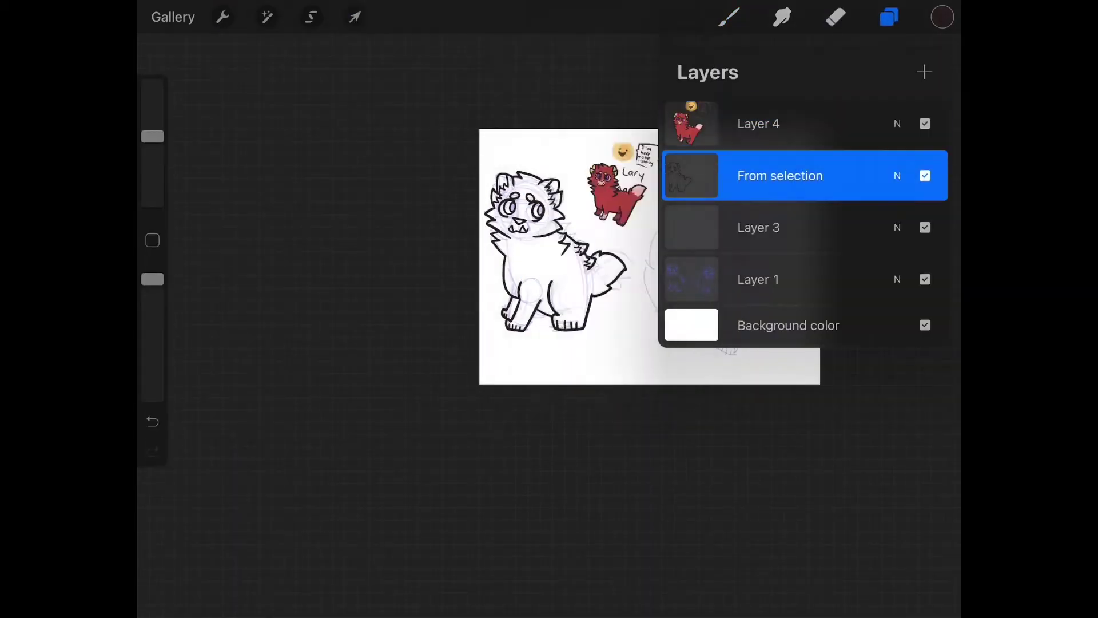
click(889, 17)
drag(942, 18, 600, 276)
scroll(584, 215, up, 5)
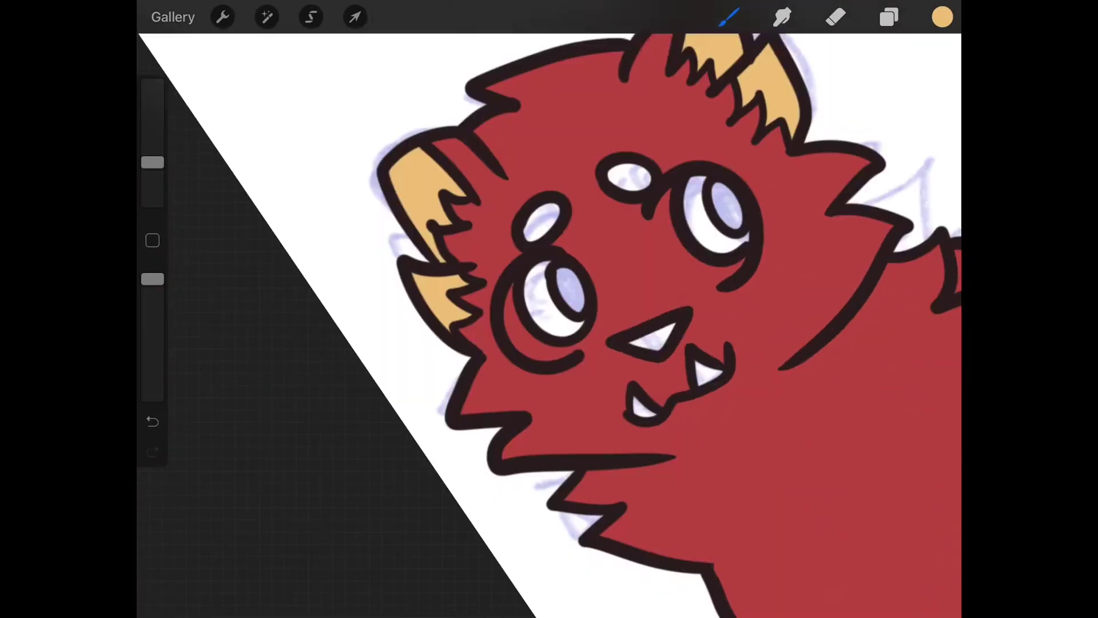
Step: Drop tan onto the cat's nose, undoing a first misplaced fill
drag(943, 17, 706, 361)
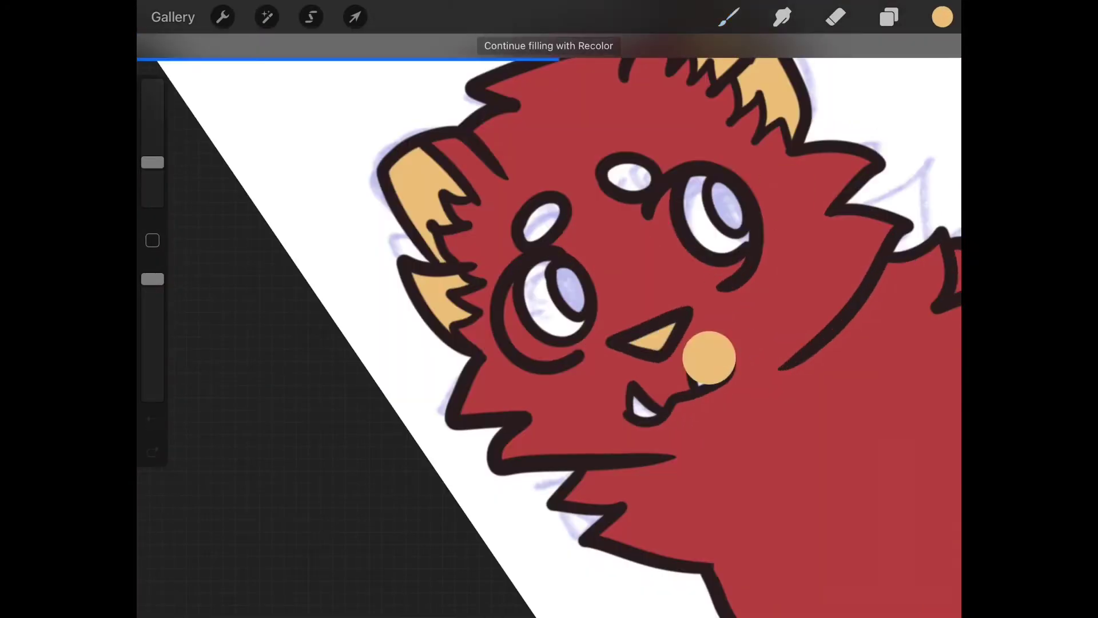
scroll(600, 343, up, 3)
key(ctrl+z)
click(889, 18)
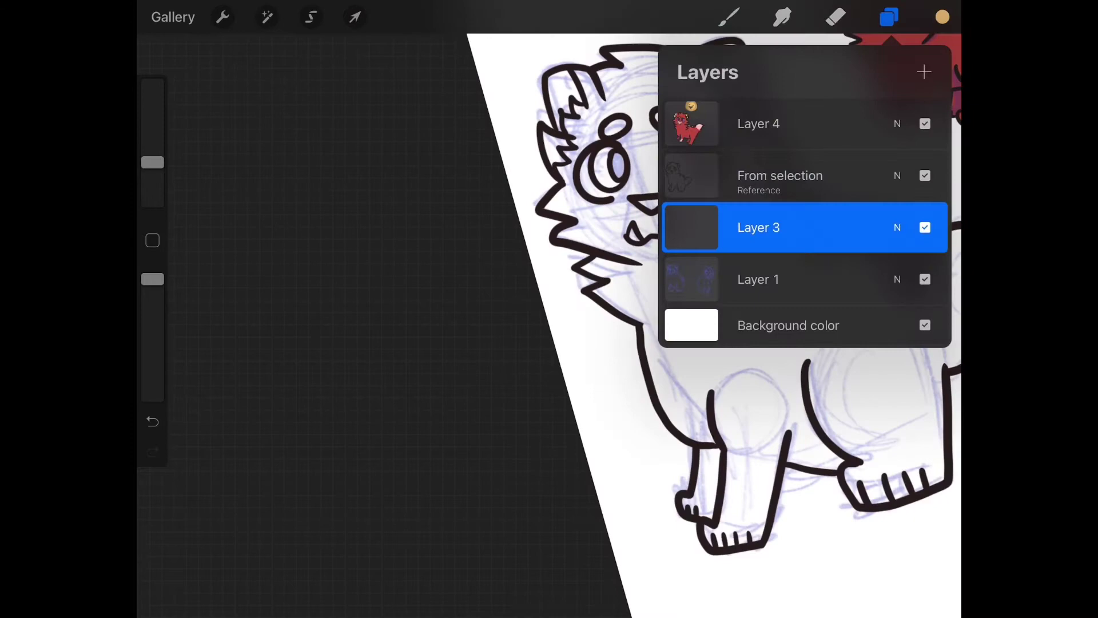
drag(942, 17, 610, 331)
Step: Fill the ears, forehead spots and another small patch tan
click(687, 104)
click(437, 189)
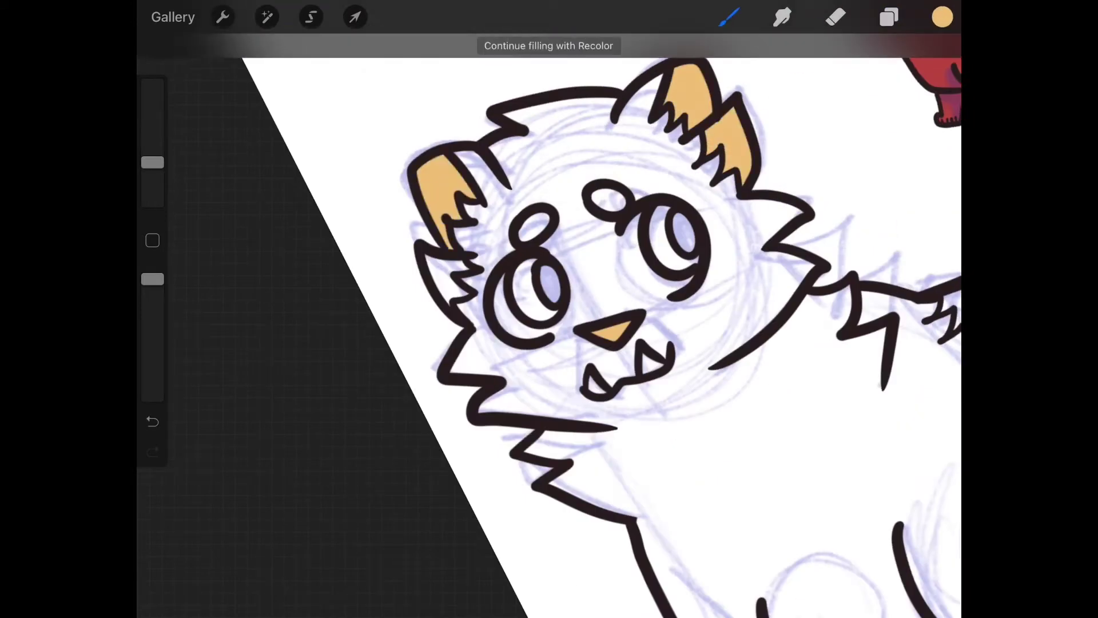
drag(942, 17, 627, 152)
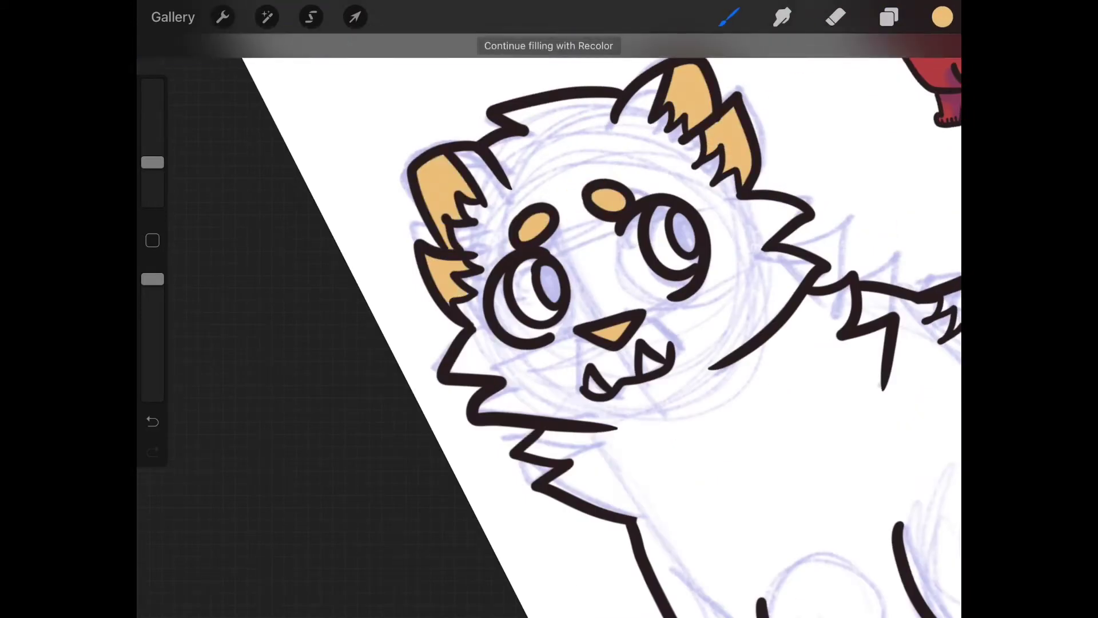
scroll(549, 344, down, 3)
scroll(549, 344, up, 3)
click(647, 180)
scroll(549, 343, down, 3)
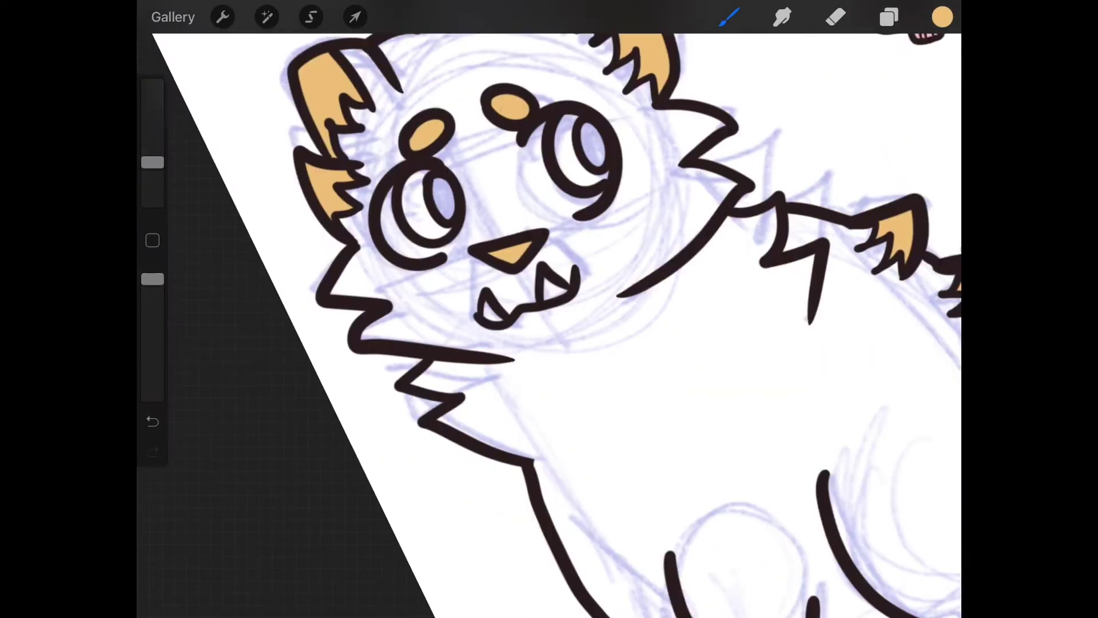
click(490, 290)
scroll(549, 343, up, 3)
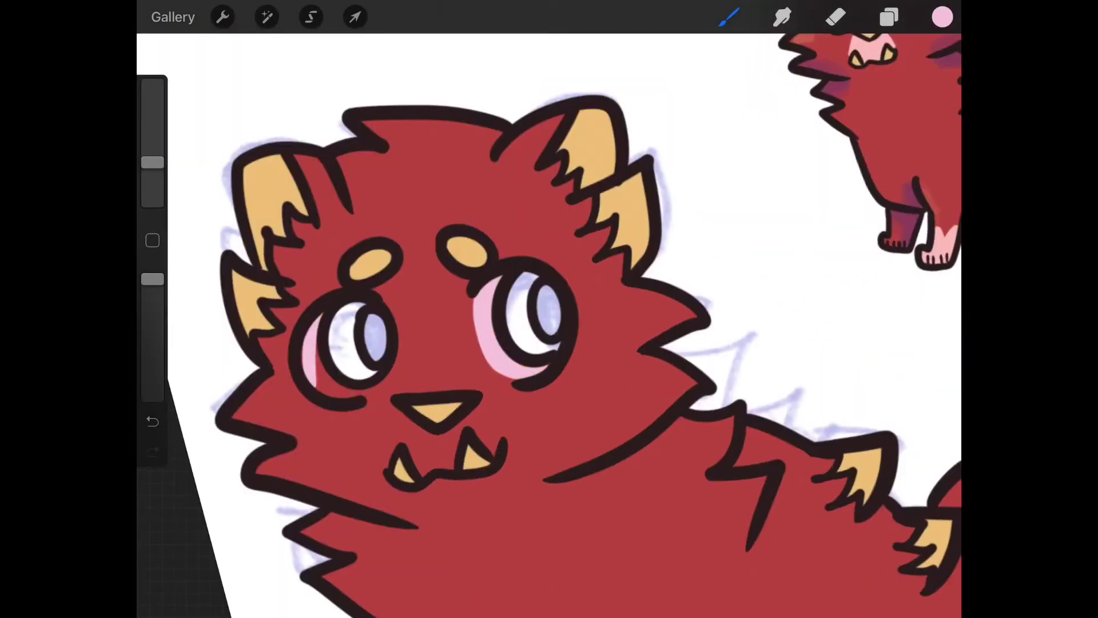
scroll(550, 343, down, 3)
Step: Drop sampled purple into the big character's eyes and paint its tail tip pink with a larger brush
click(609, 111)
drag(942, 17, 669, 237)
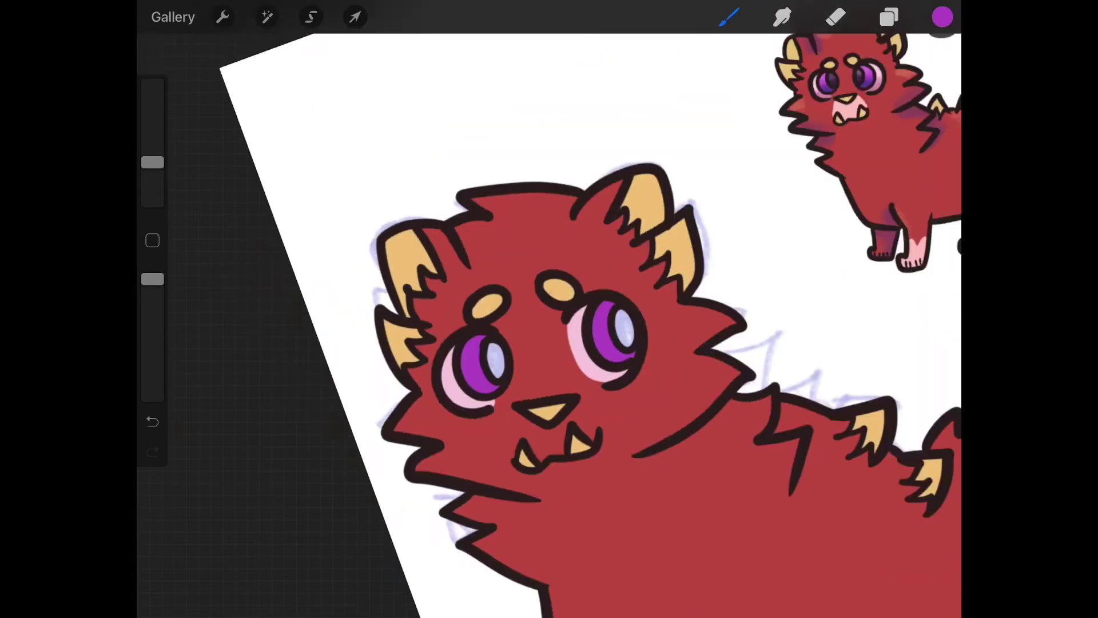
scroll(550, 343, up, 3)
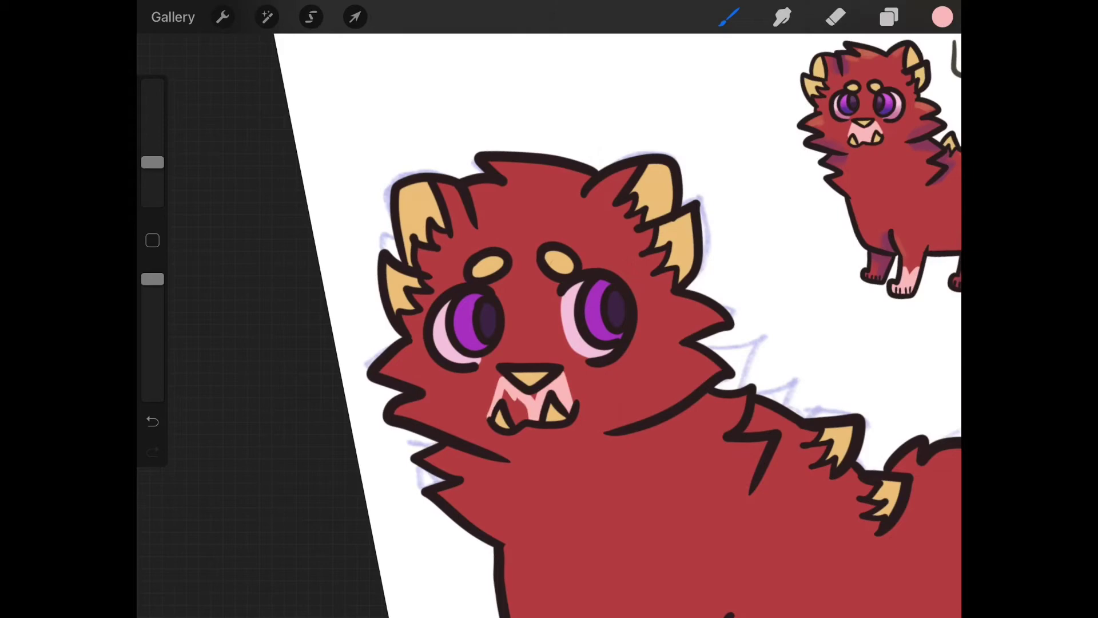
drag(601, 429, 532, 155)
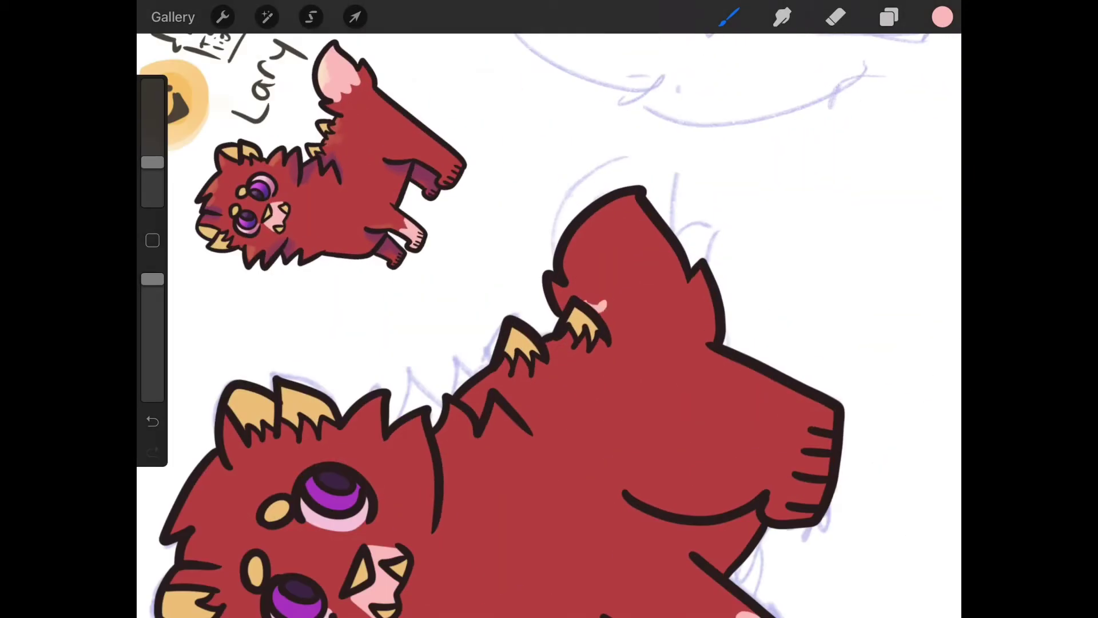
drag(596, 305, 655, 287)
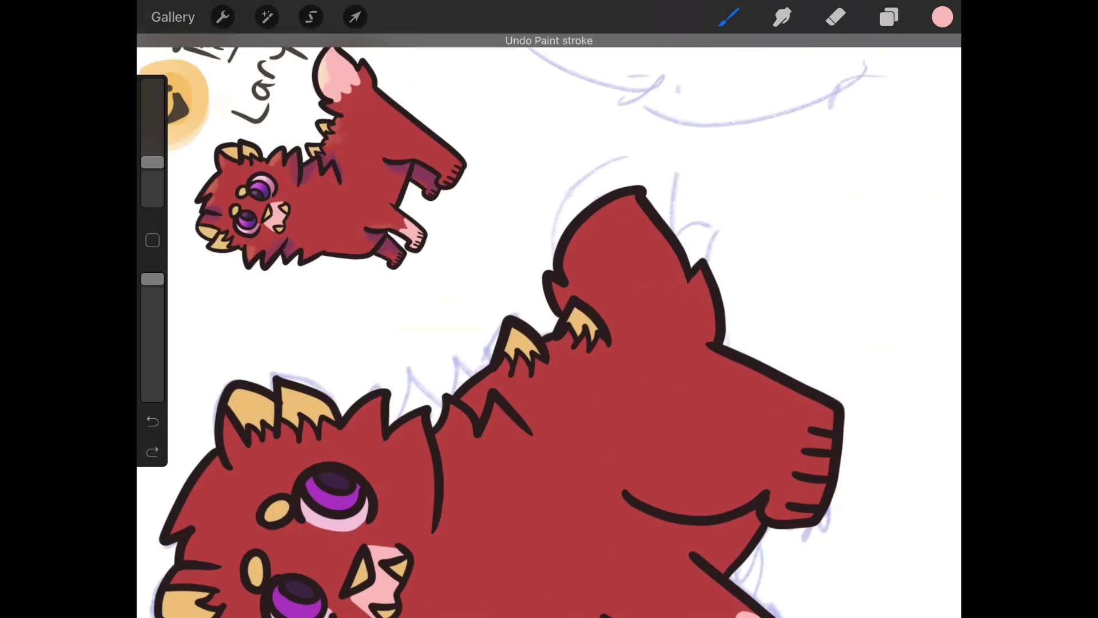
drag(595, 302, 680, 290)
click(601, 297)
mouse_move(152, 163)
mouse_down()
mouse_move(152, 137)
mouse_move(152, 163)
mouse_up()
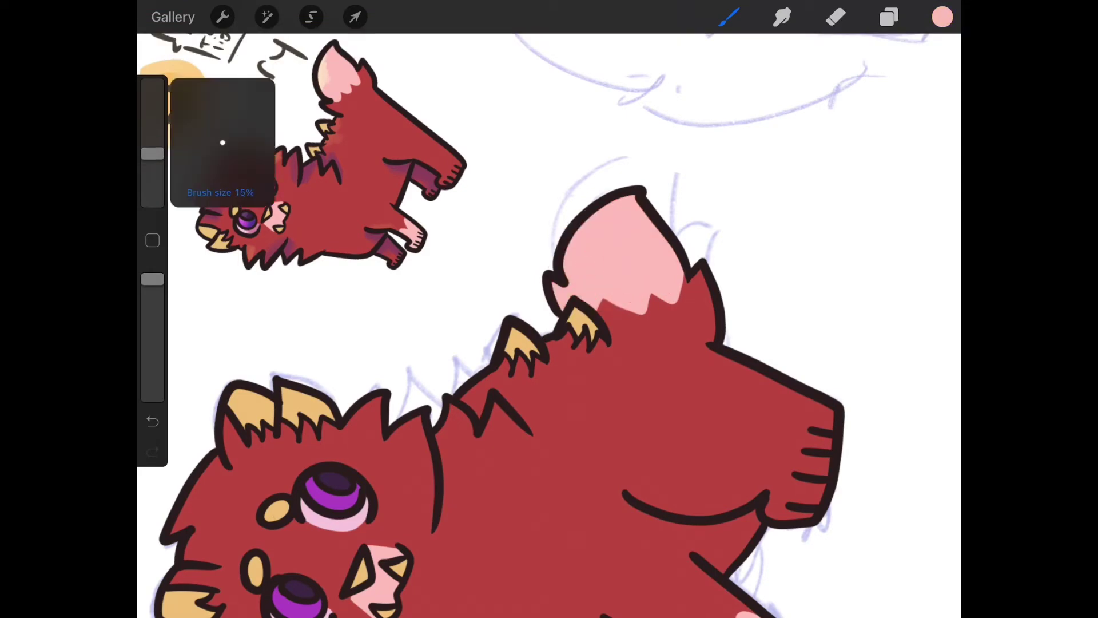
scroll(326, 524, up, 5)
Step: Sample the eye purple and choose a darker purple for eye shading, undoing a stray stroke
click(943, 16)
click(729, 16)
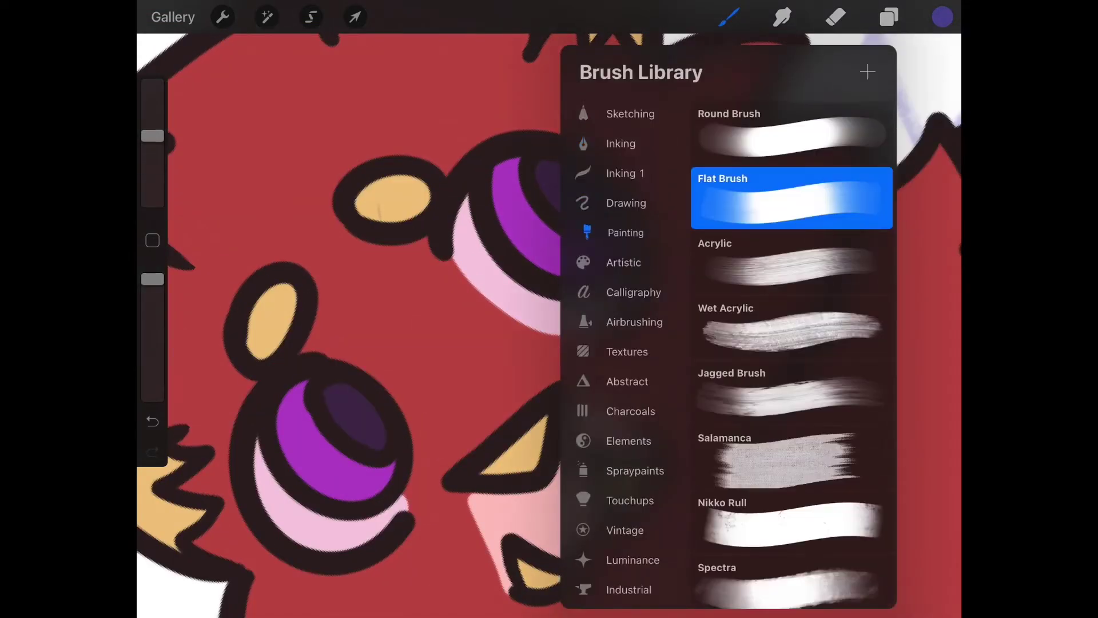
scroll(395, 309, down, 3)
scroll(396, 309, down, 3)
click(584, 219)
click(942, 16)
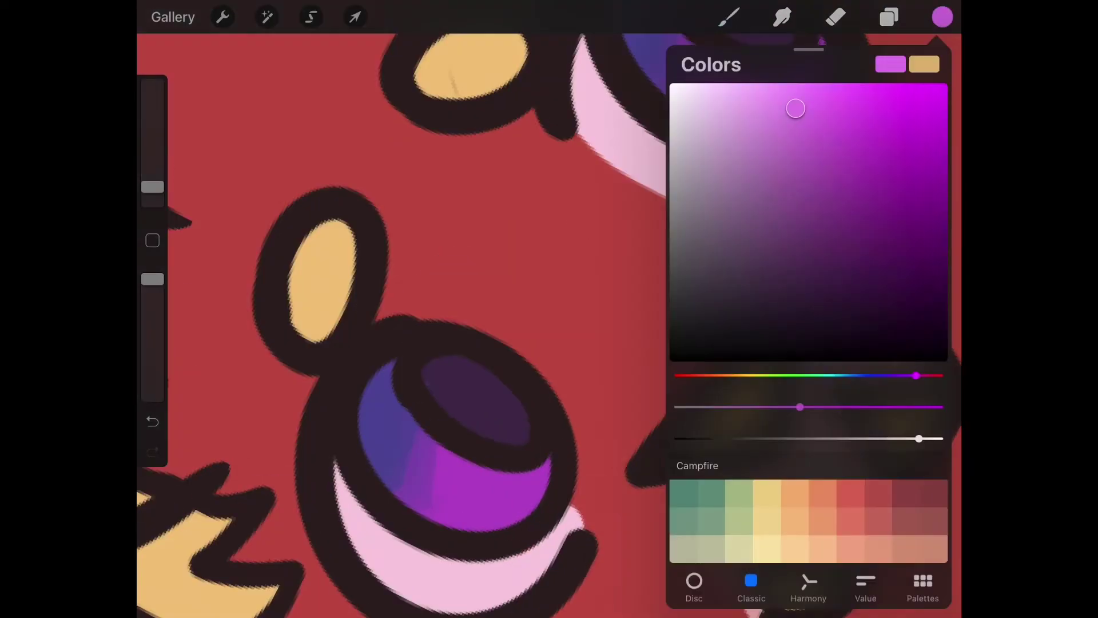
key(ctrl+z)
scroll(549, 309, up, 3)
click(576, 123)
click(942, 16)
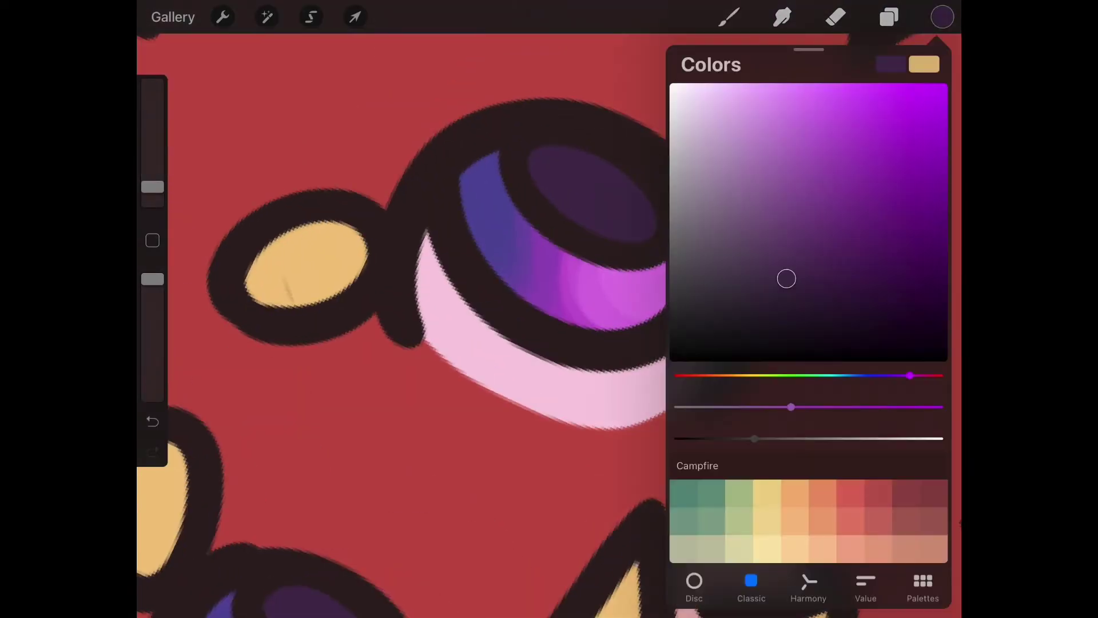
scroll(550, 309, down, 3)
click(942, 16)
scroll(549, 309, up, 3)
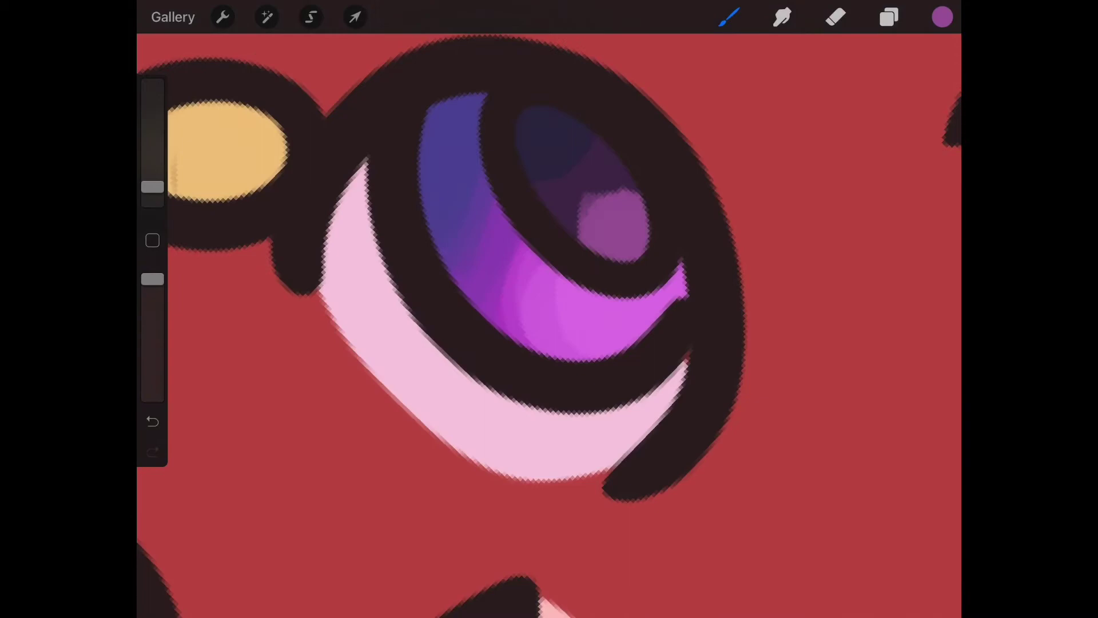
Step: Add pale highlight dots to the large character's eyes
click(625, 232)
scroll(549, 309, down, 3)
click(942, 16)
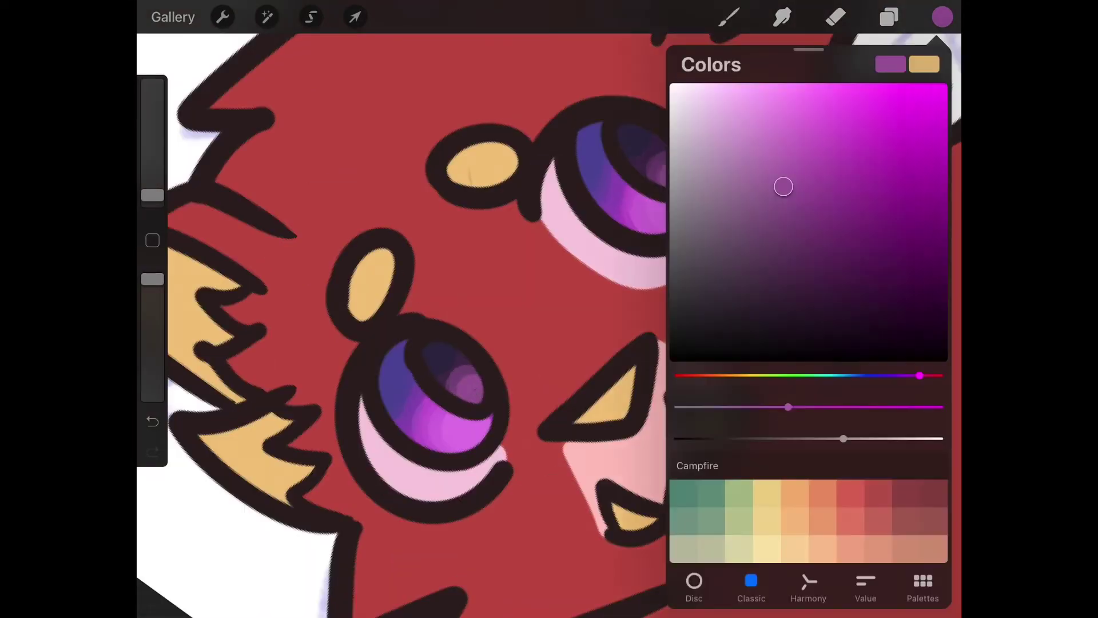
click(891, 64)
click(942, 16)
click(671, 176)
scroll(549, 309, down, 3)
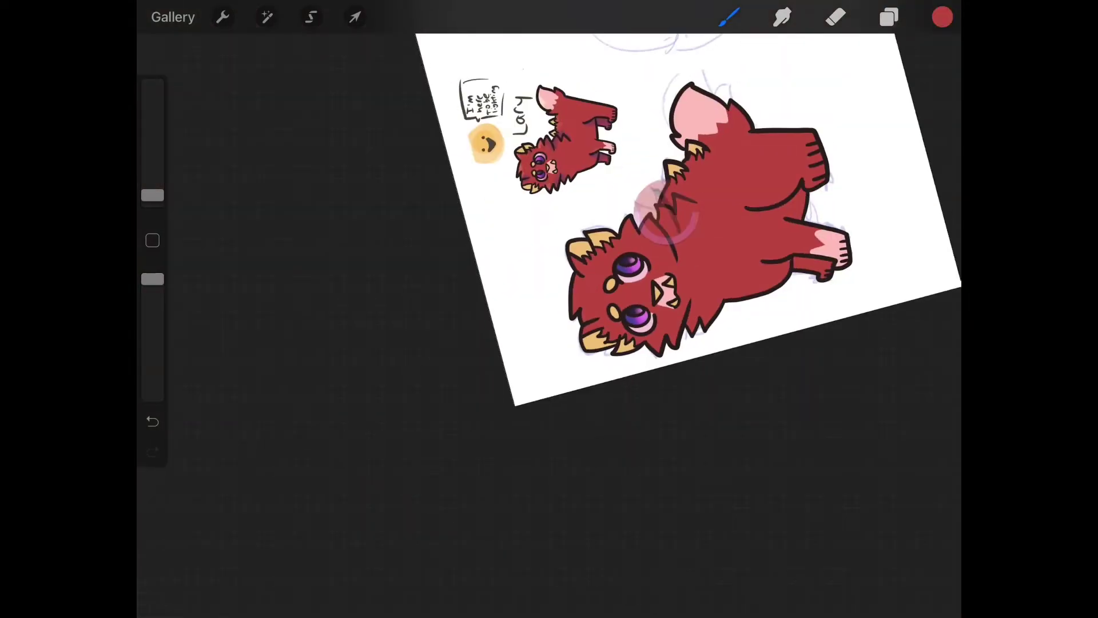
scroll(550, 308, up, 2)
Step: Brush purple shading near the left ear, left outline and back, undoing misplaced strokes
click(942, 17)
scroll(550, 309, up, 3)
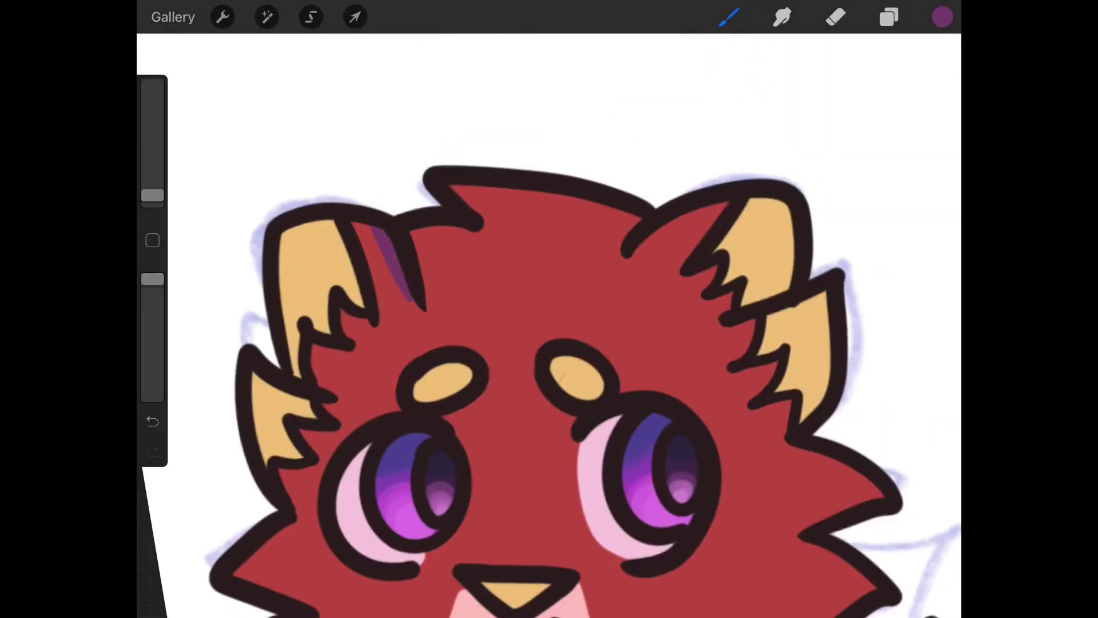
drag(375, 230, 419, 302)
scroll(549, 309, up, 2)
drag(318, 260, 345, 428)
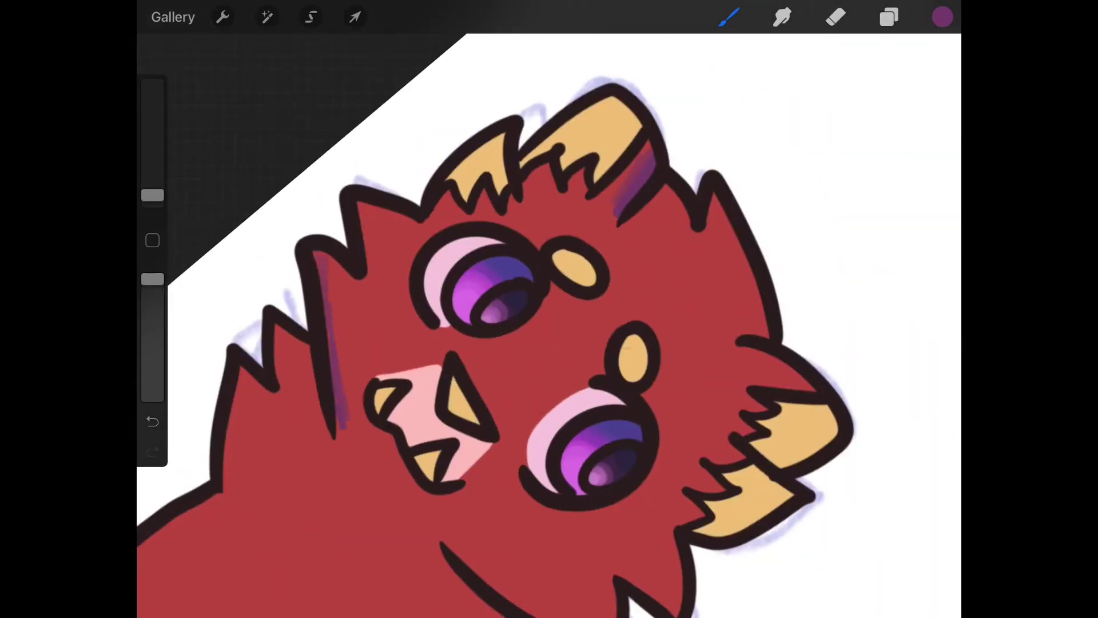
scroll(549, 309, down, 2)
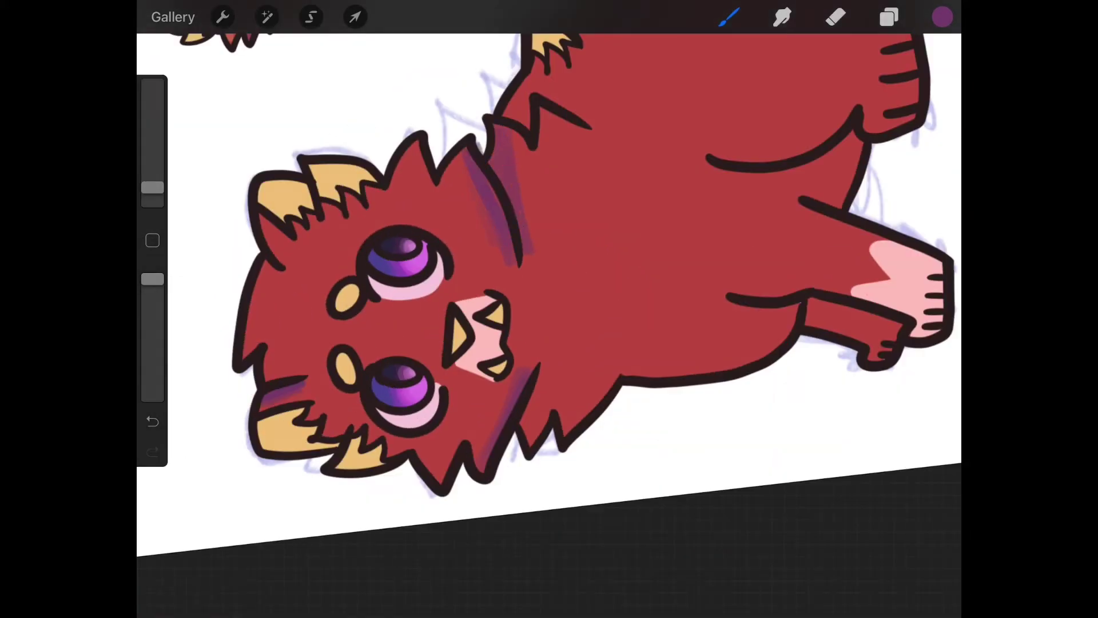
scroll(549, 309, up, 2)
key(ctrl+z)
drag(541, 292, 537, 386)
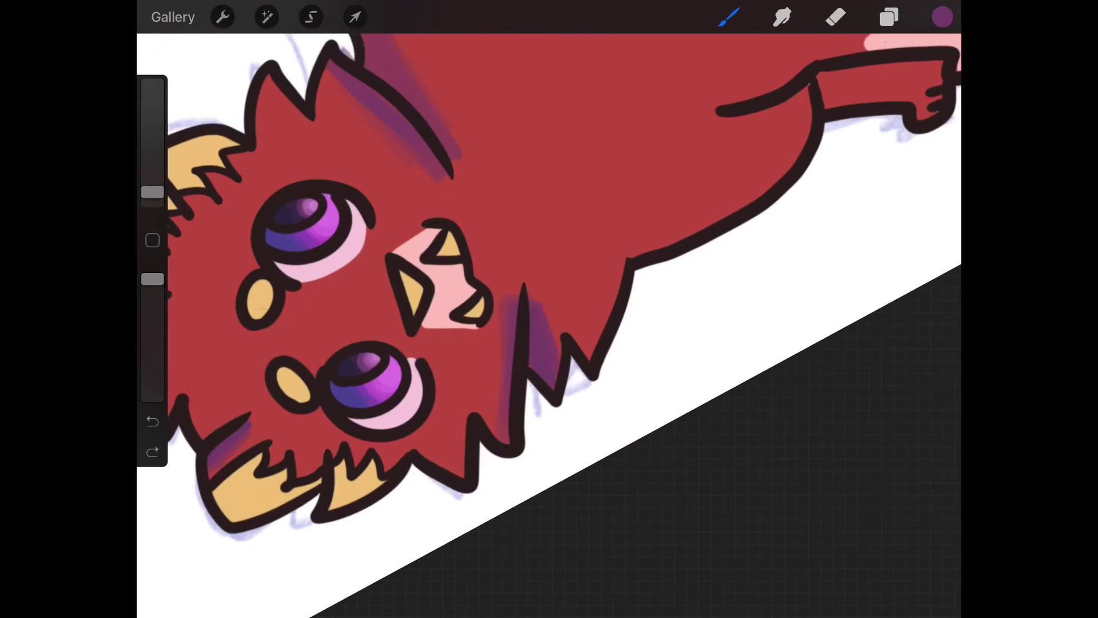
scroll(549, 310, down, 2)
scroll(549, 309, up, 2)
drag(515, 283, 532, 318)
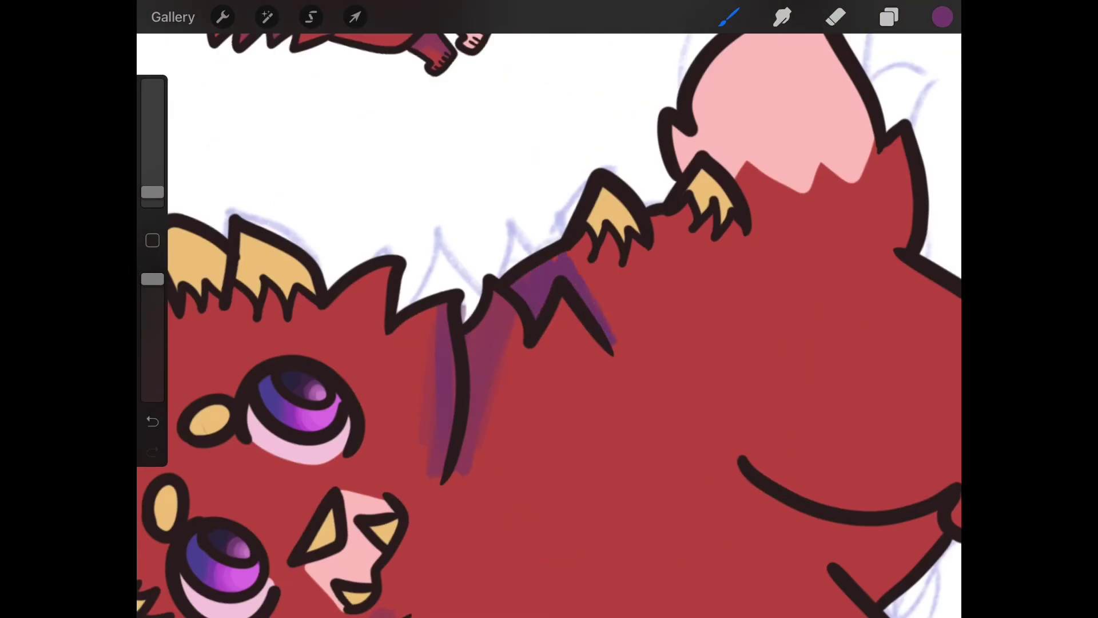
scroll(549, 309, down, 2)
key(ctrl+z)
scroll(549, 309, up, 2)
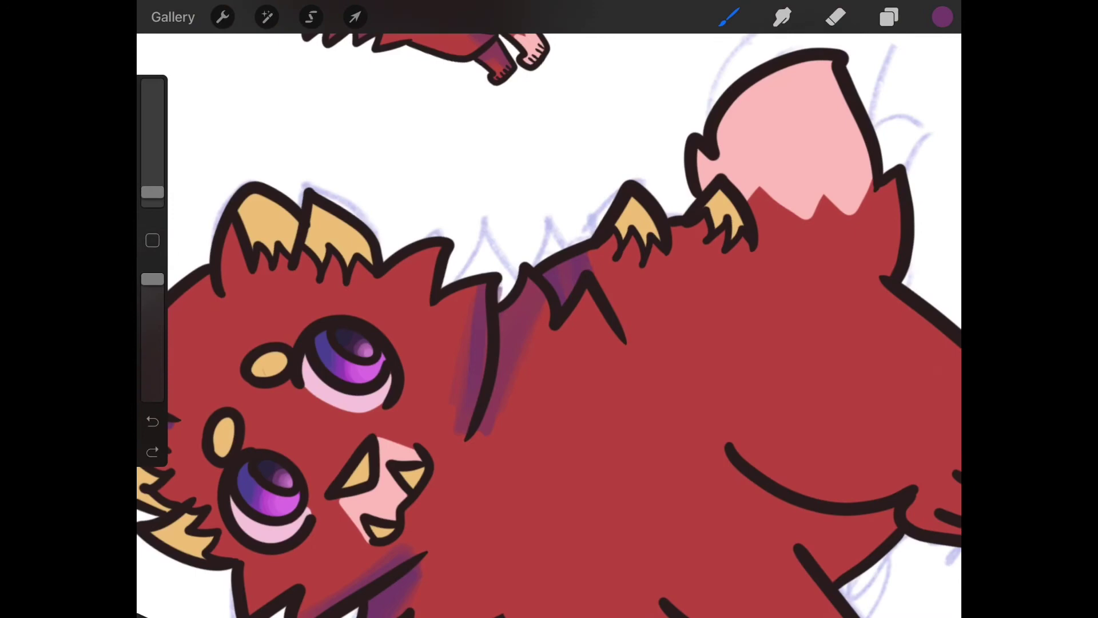
scroll(644, 249, up, 2)
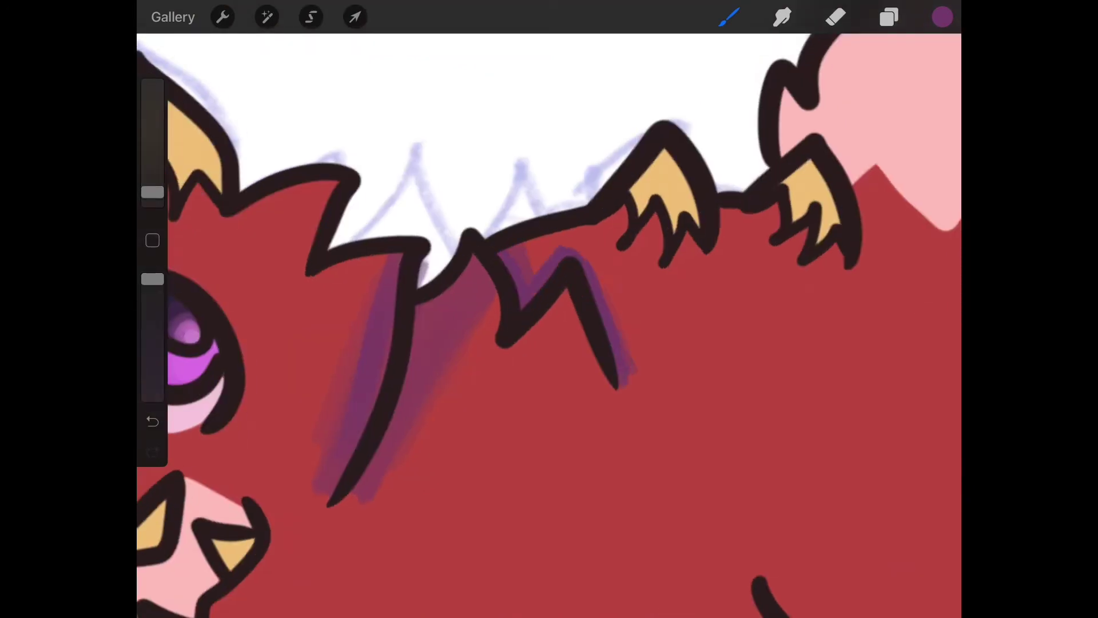
scroll(549, 310, down, 5)
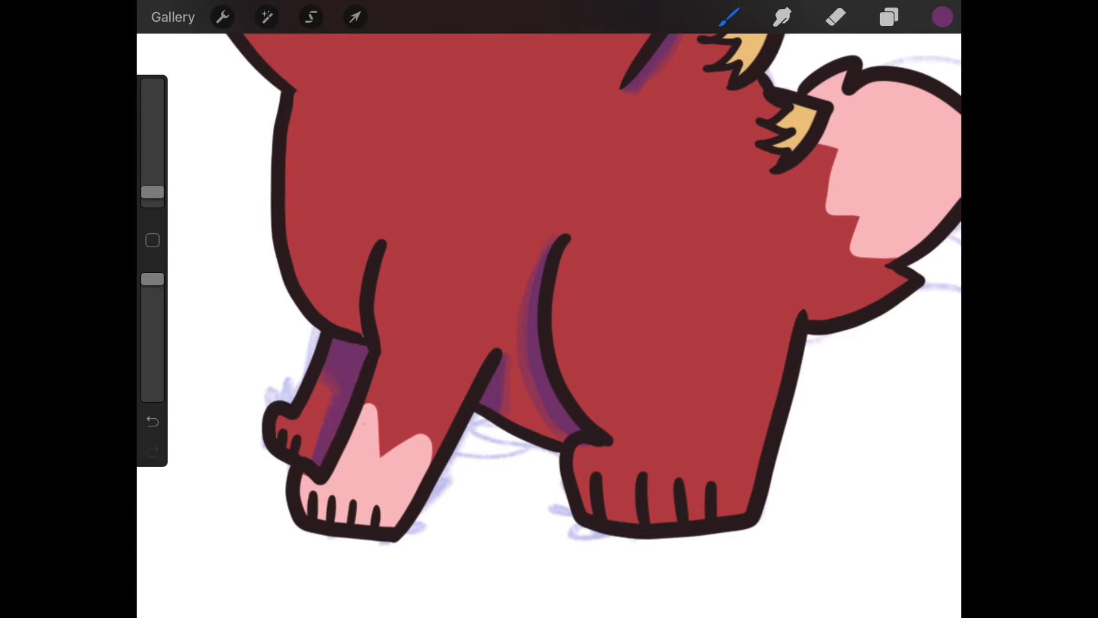
scroll(550, 309, down, 3)
scroll(550, 309, down, 5)
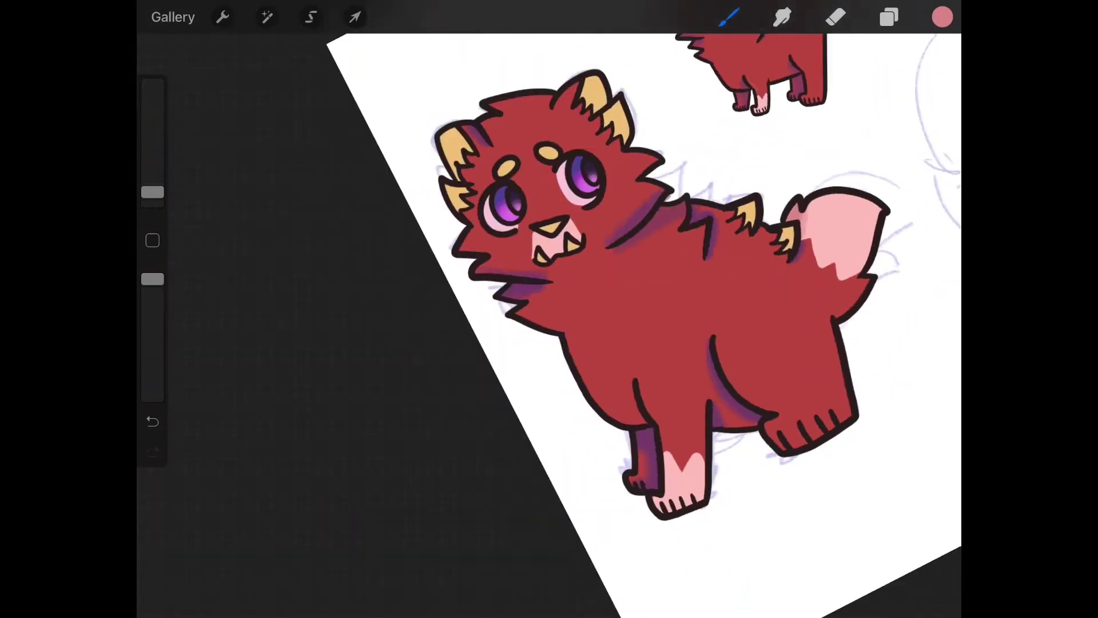
click(626, 318)
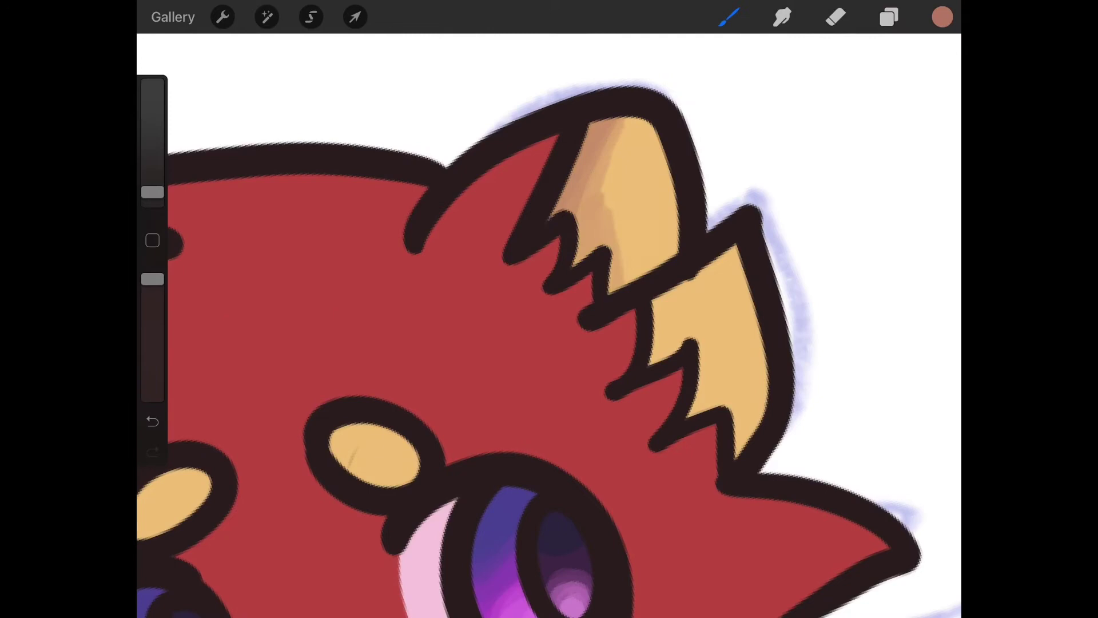
key(ctrl+z)
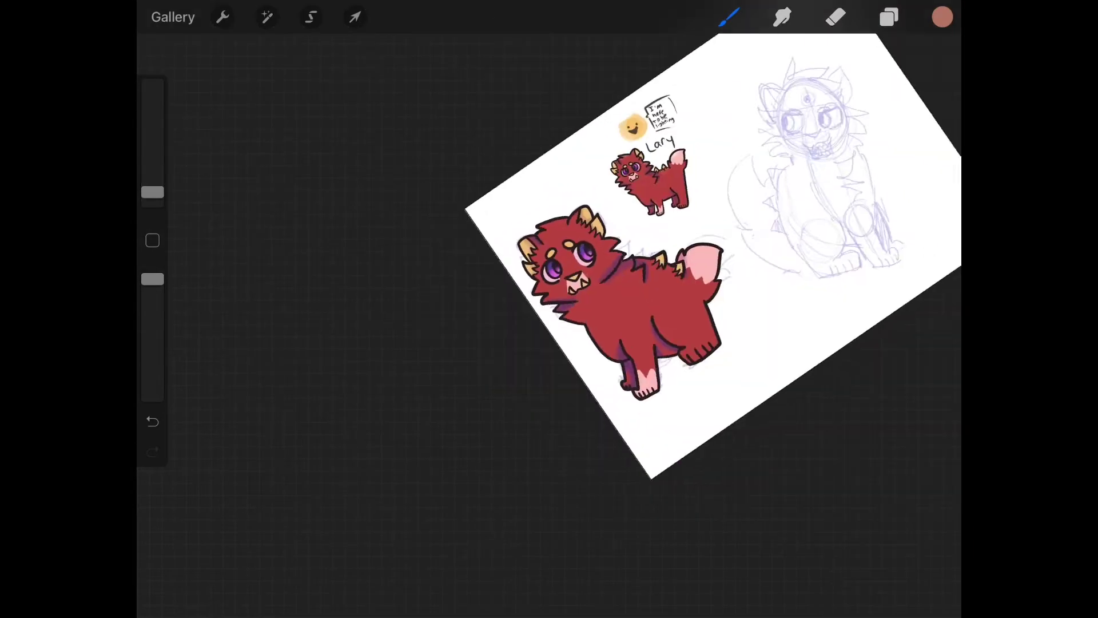
Step: Try a soft pale cream glow over the character, then undo it
click(728, 95)
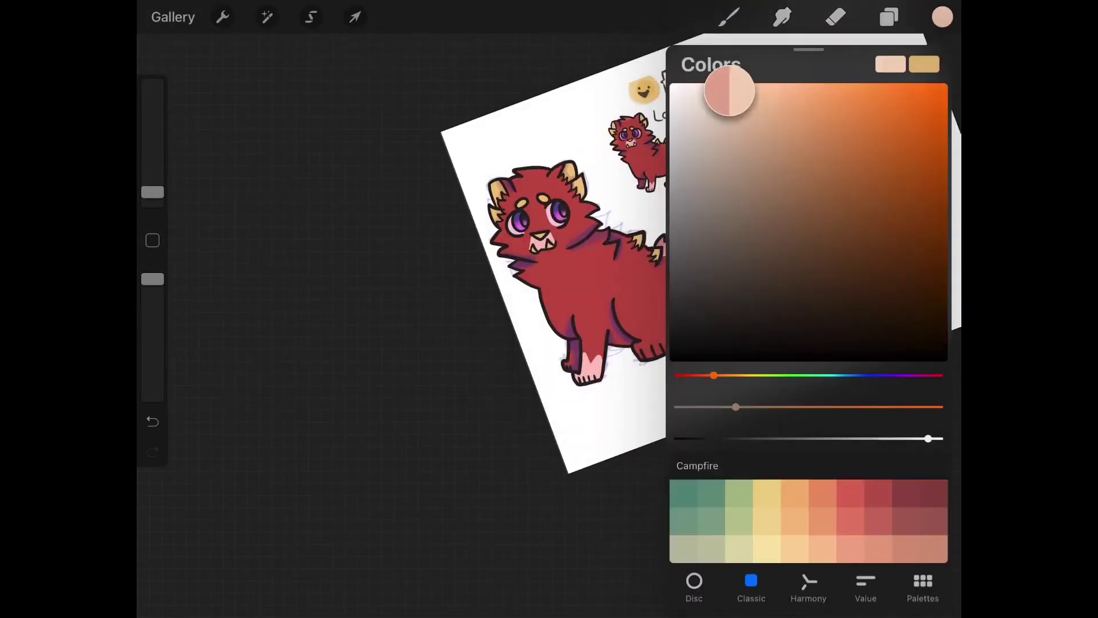
click(729, 18)
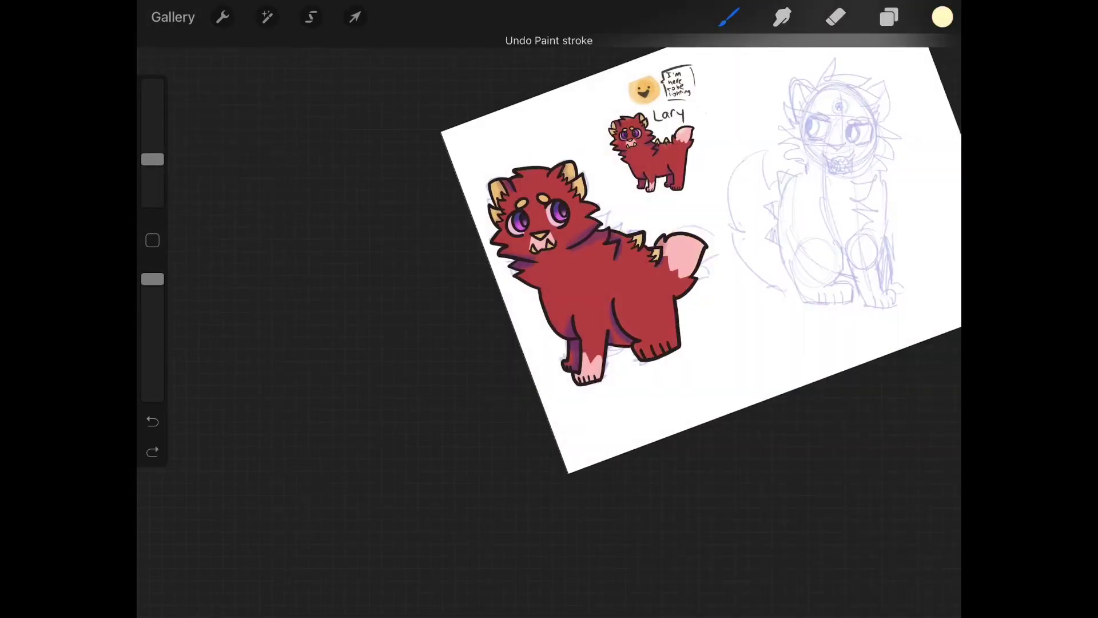
drag(153, 159, 152, 133)
drag(532, 224, 635, 343)
key(ctrl+z)
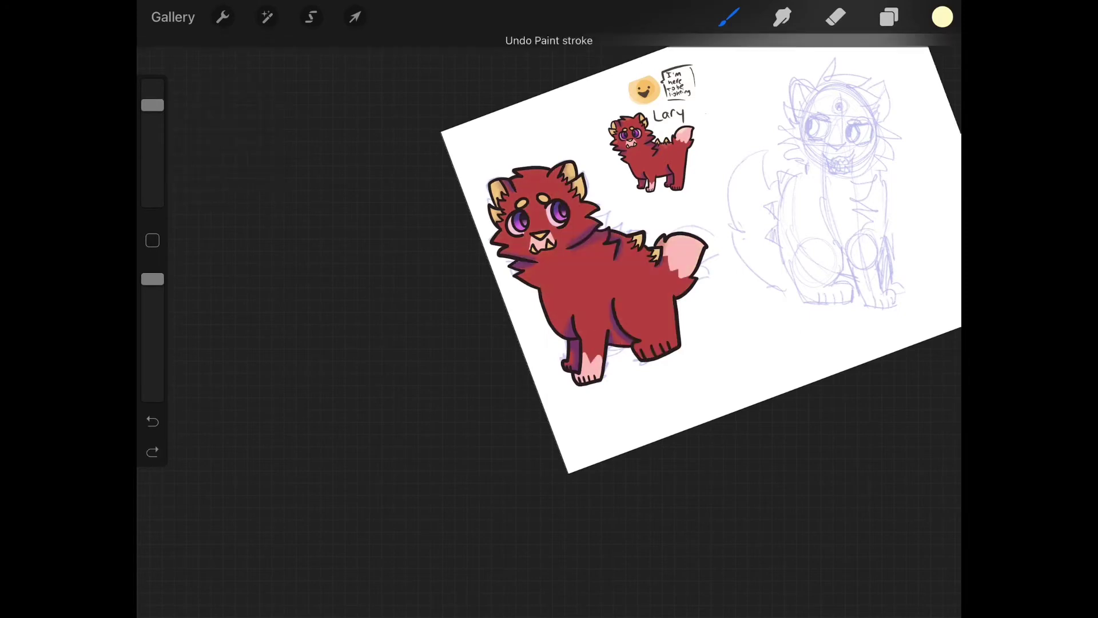
key(ctrl+z)
Step: Apply a first Motion Blur, review the glow layer's blend mode and pick orange
click(311, 17)
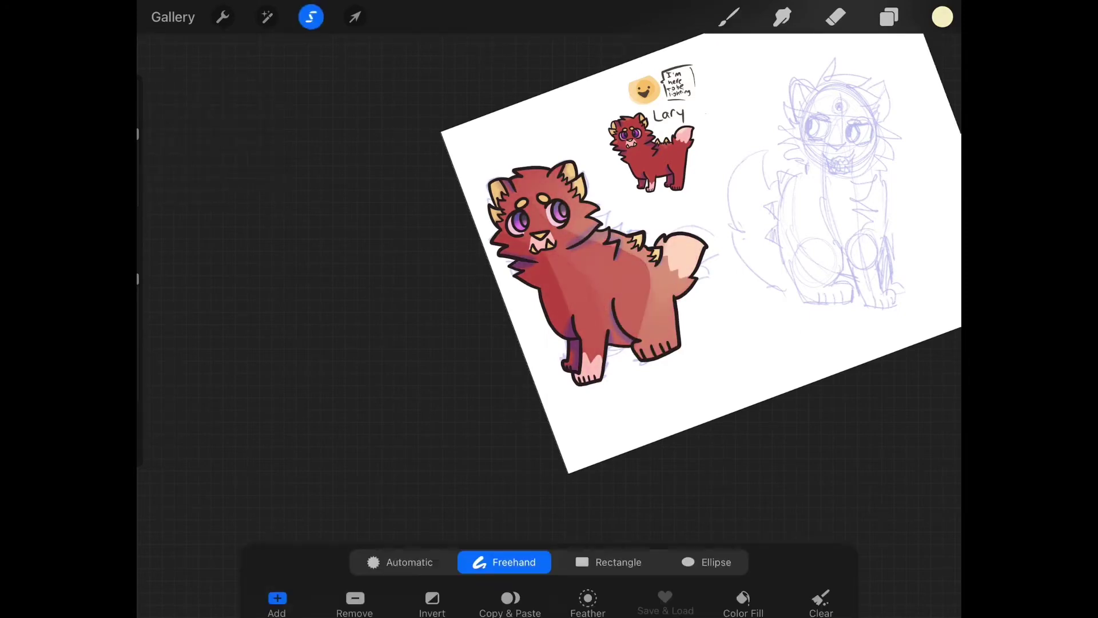
click(266, 17)
click(221, 250)
click(889, 18)
click(898, 228)
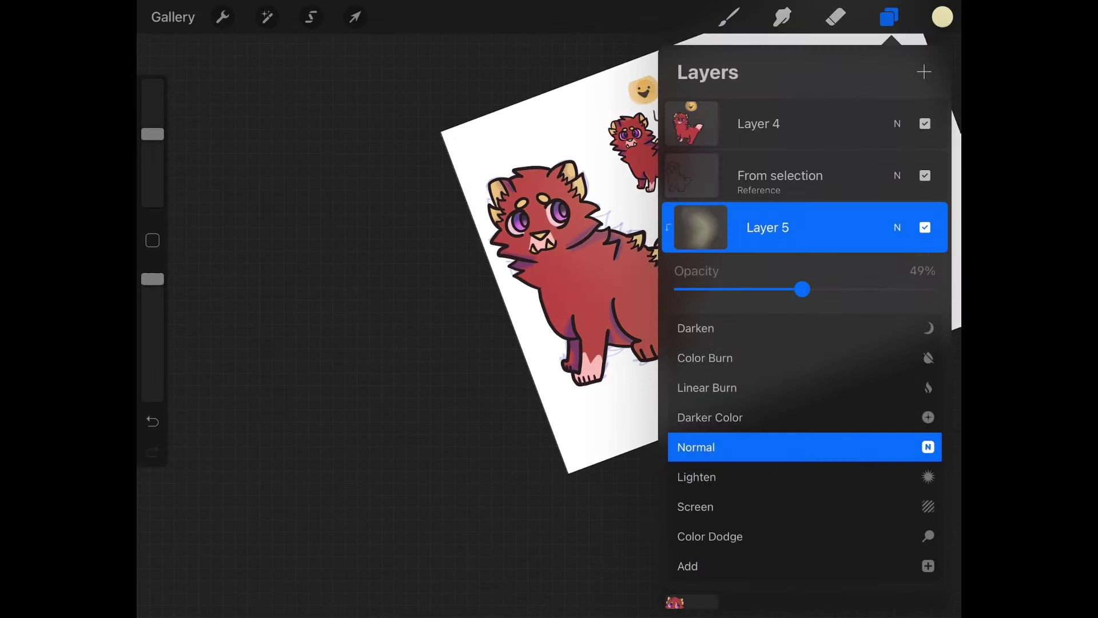
click(898, 227)
click(942, 17)
click(808, 503)
click(890, 17)
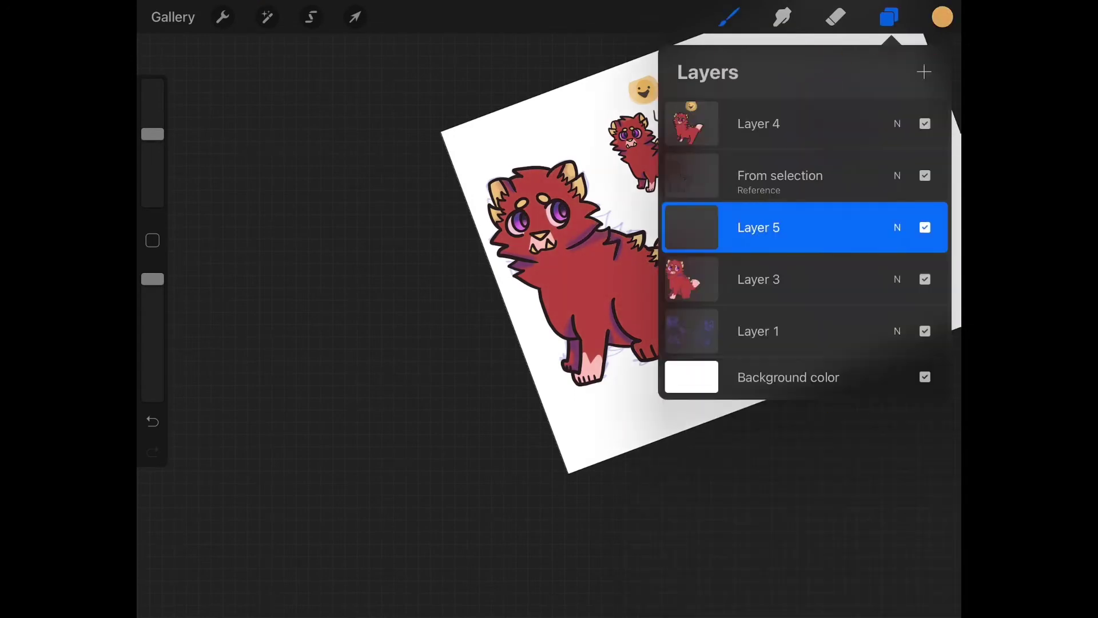
Step: Motion-blur the orange glow layer to about 59%
click(890, 18)
click(898, 226)
click(890, 17)
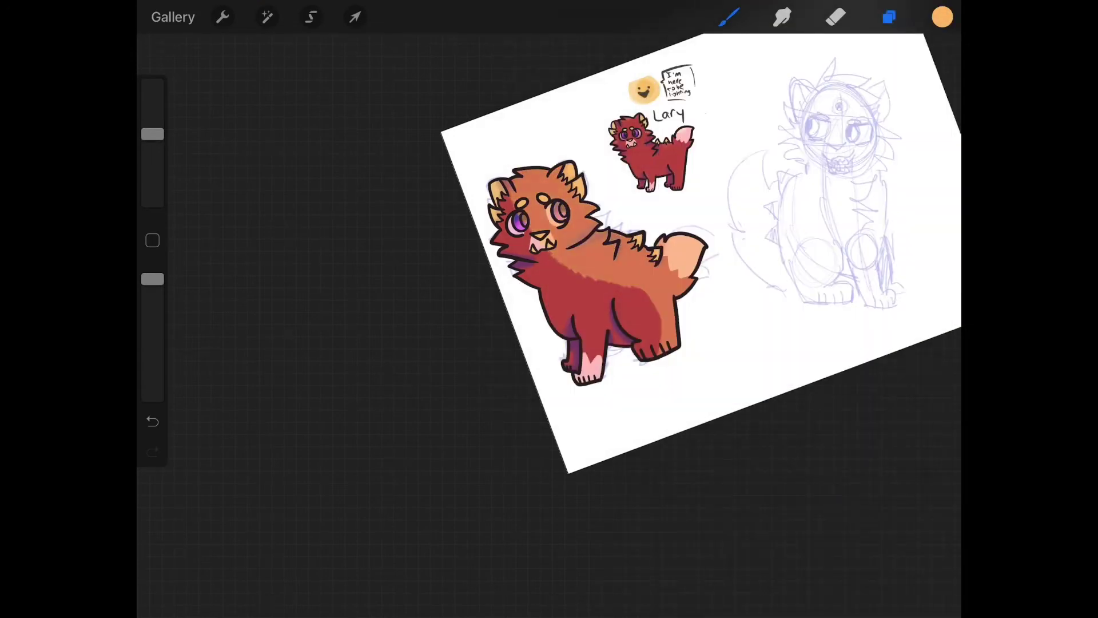
click(268, 18)
click(236, 252)
drag(549, 258, 653, 258)
click(889, 17)
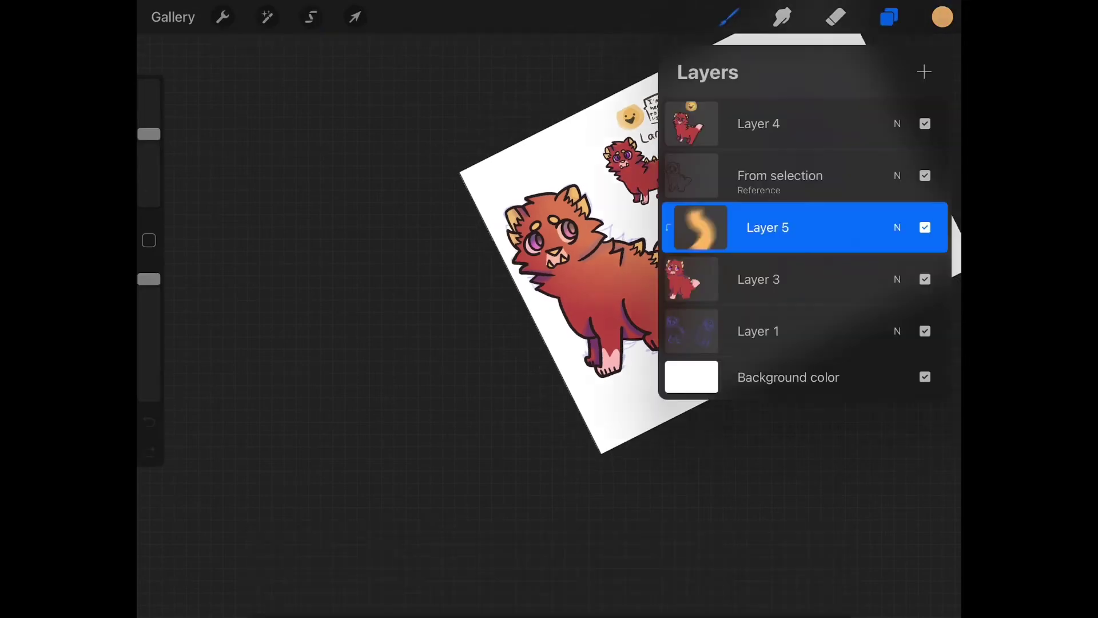
Step: Select the reference layer and pick a near-black palette colour for outlines
click(898, 228)
click(889, 18)
click(890, 17)
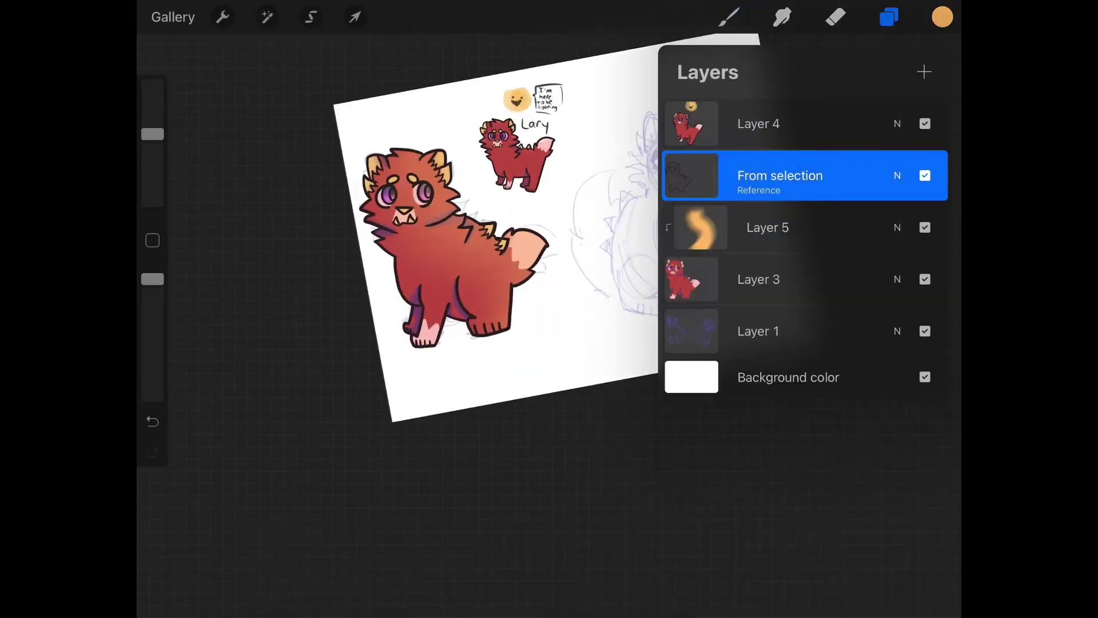
click(943, 18)
click(923, 588)
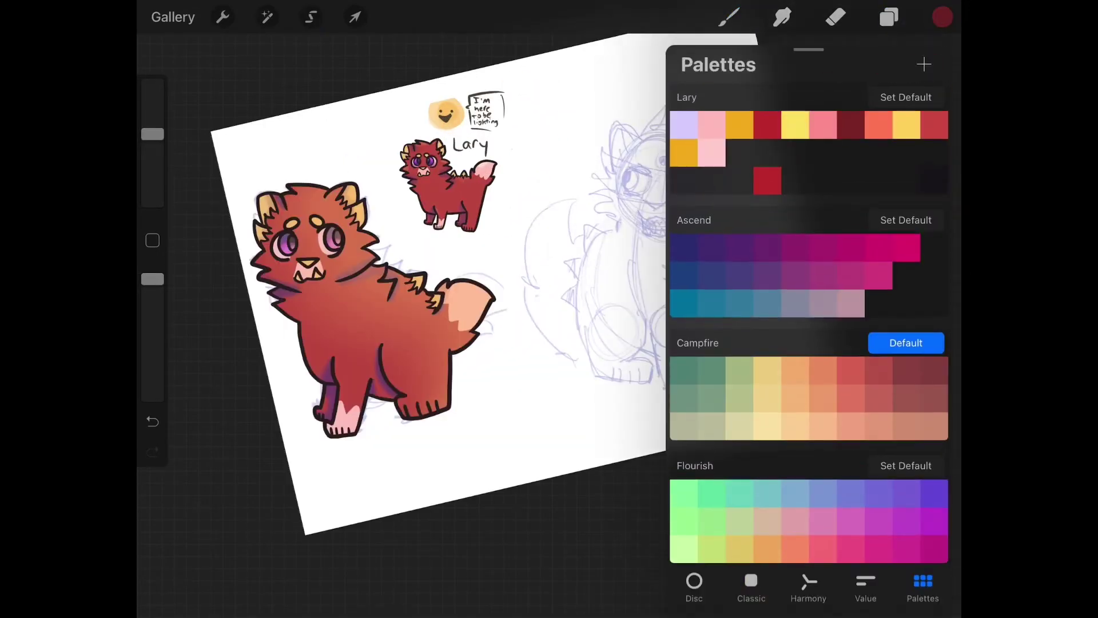
click(751, 588)
click(729, 17)
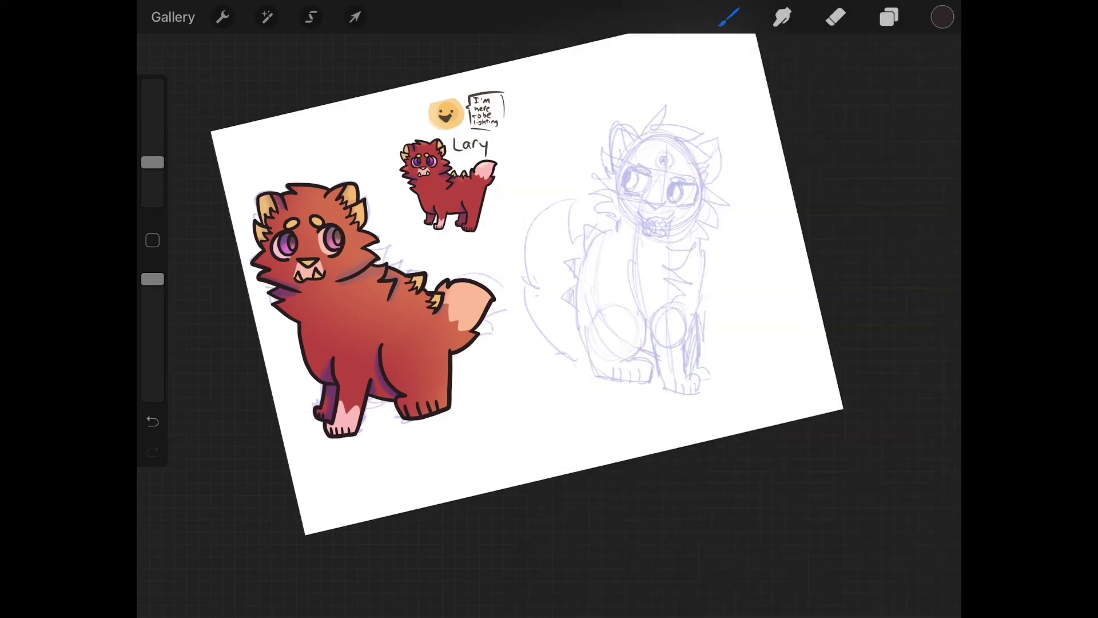
scroll(549, 309, up, 3)
scroll(550, 309, down, 3)
scroll(687, 258, up, 5)
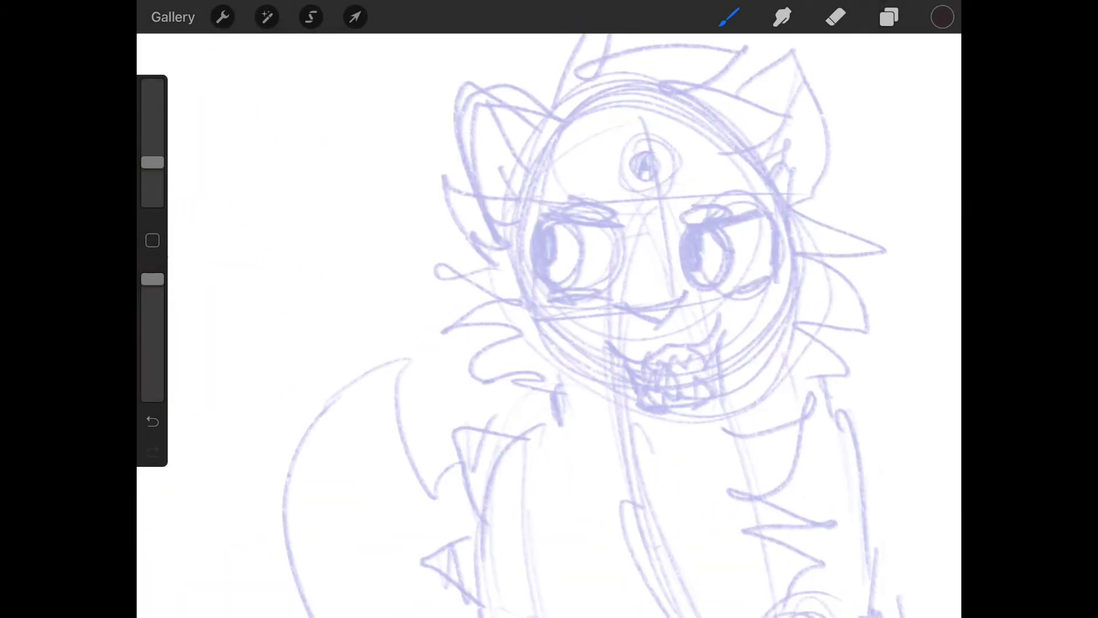
scroll(549, 309, down, 3)
Step: Hide the orange glow layer in the layer list
click(890, 17)
click(927, 226)
click(836, 17)
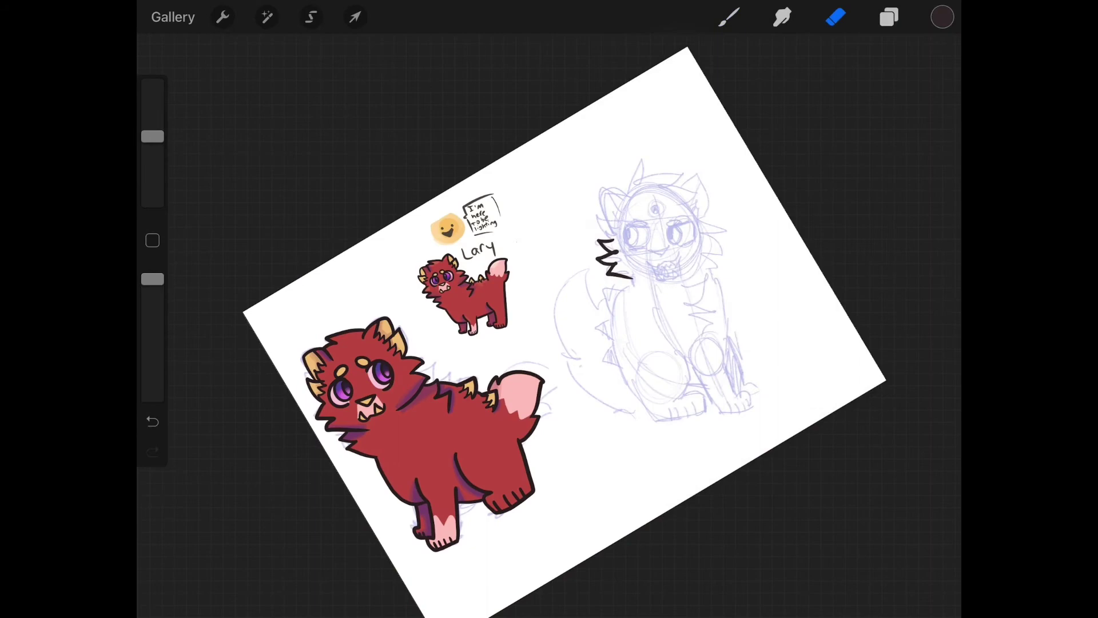
scroll(549, 309, up, 5)
click(889, 18)
click(729, 18)
Step: Ink the cheek fur zigzag, brows and outlines of the three eyes
drag(633, 192, 639, 273)
scroll(550, 308, up, 3)
drag(670, 216, 580, 257)
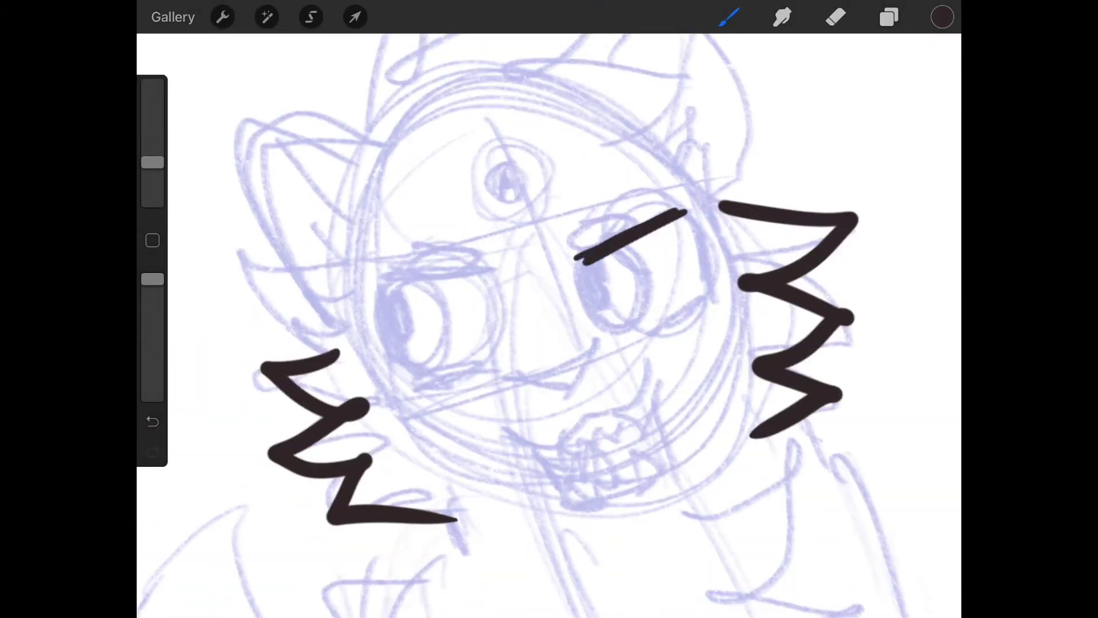
scroll(549, 309, up, 2)
drag(466, 311, 550, 251)
scroll(549, 309, up, 2)
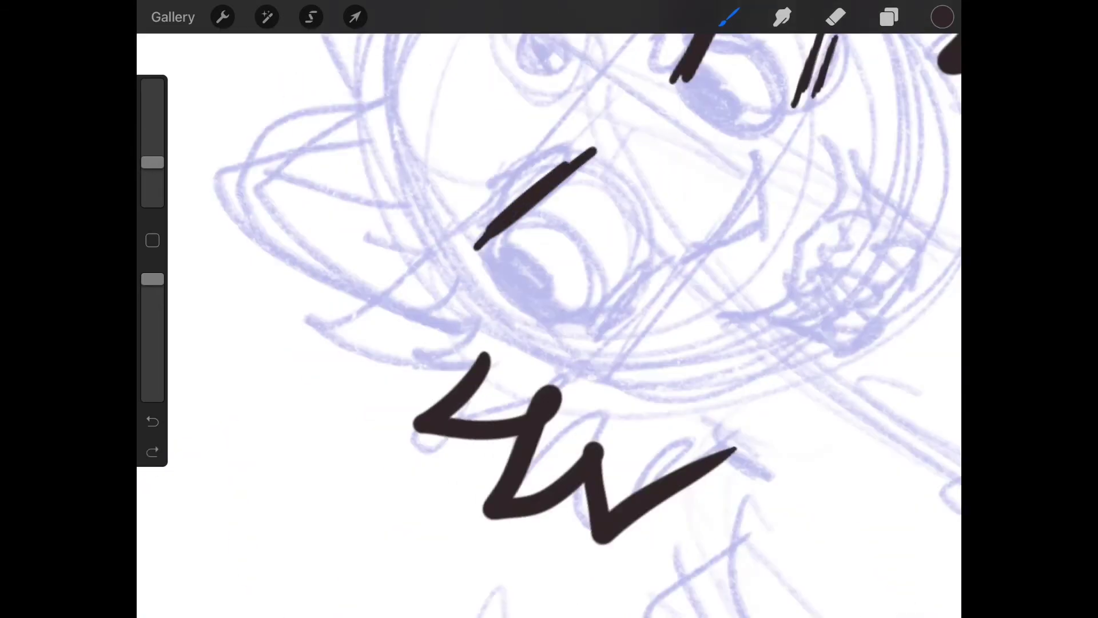
scroll(549, 309, up, 2)
drag(485, 133, 410, 214)
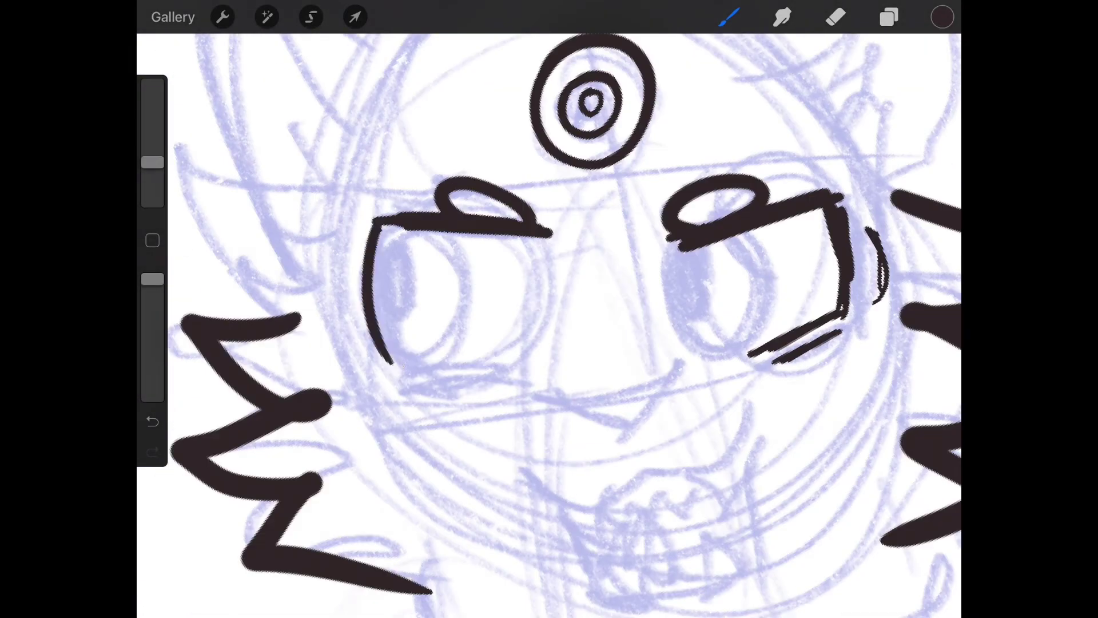
scroll(549, 309, down, 3)
scroll(549, 309, up, 5)
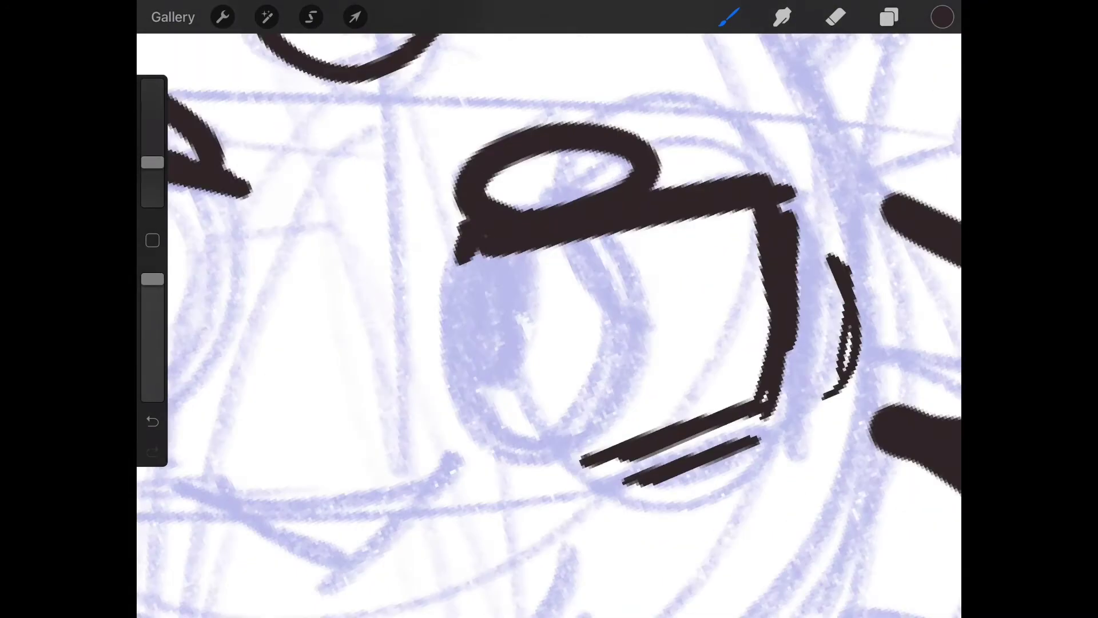
drag(550, 206, 480, 223)
scroll(549, 309, down, 2)
drag(348, 283, 395, 403)
scroll(550, 309, down, 3)
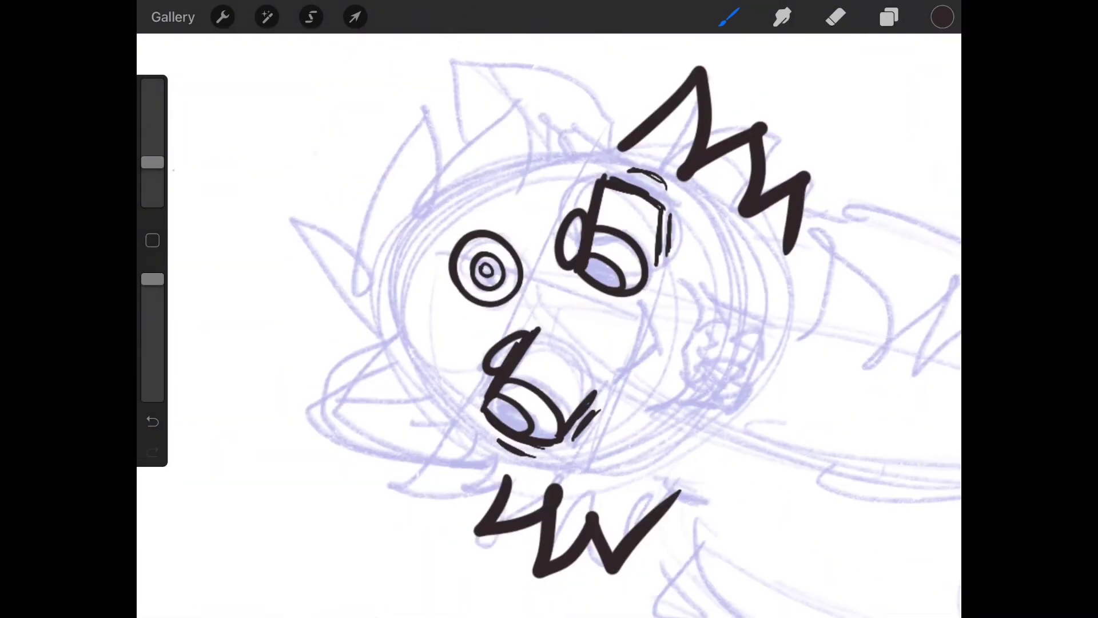
scroll(549, 309, up, 3)
Step: Ink the triangle nose and a boxy mouth with large zigzag teeth
key(ctrl+z)
drag(562, 268, 536, 325)
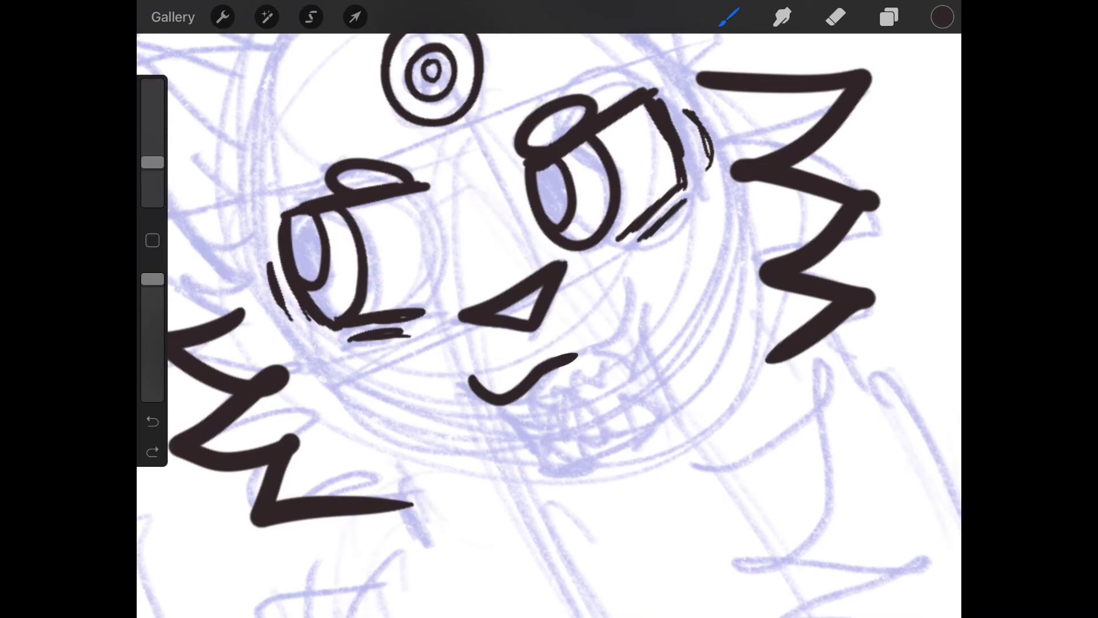
scroll(532, 377, up, 3)
drag(433, 180, 725, 175)
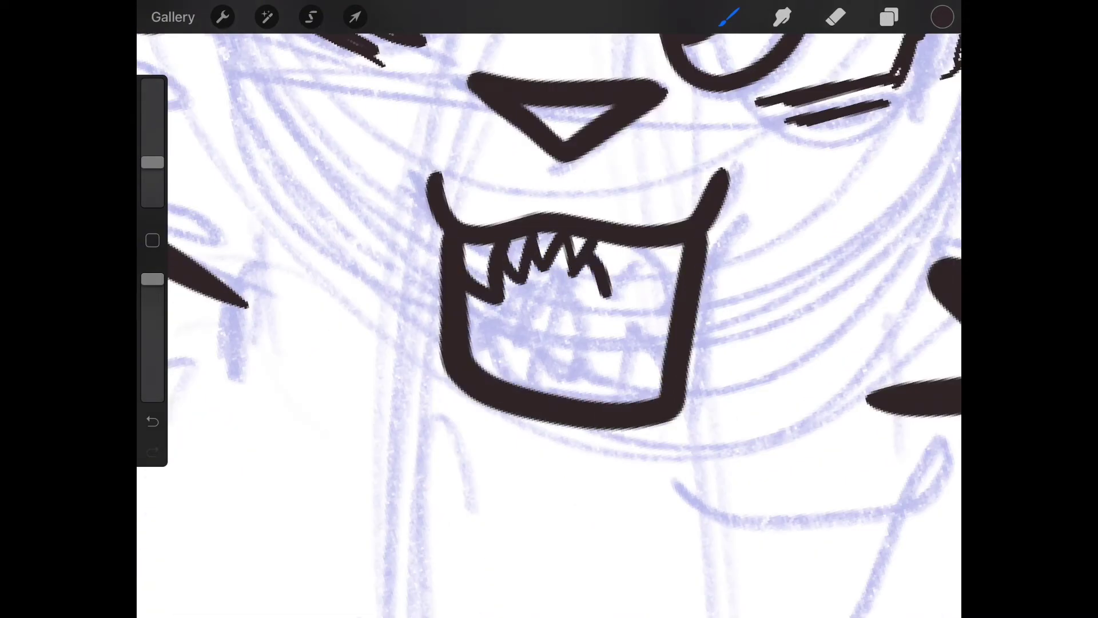
key(ctrl+z)
drag(503, 257, 631, 248)
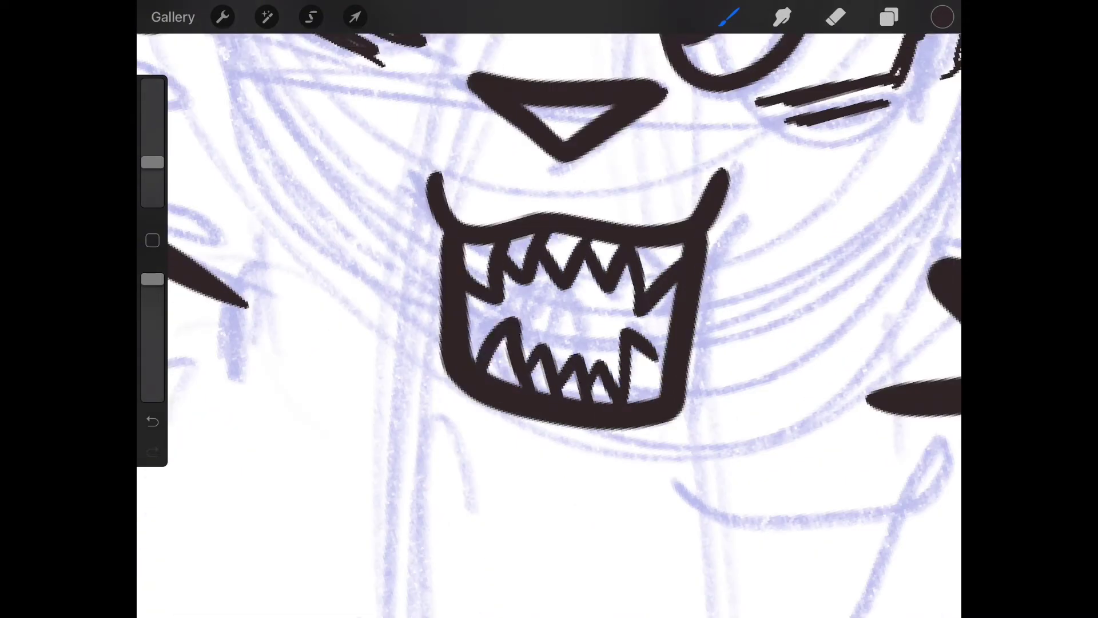
scroll(549, 310, down, 3)
scroll(549, 310, up, 2)
scroll(549, 310, up, 2)
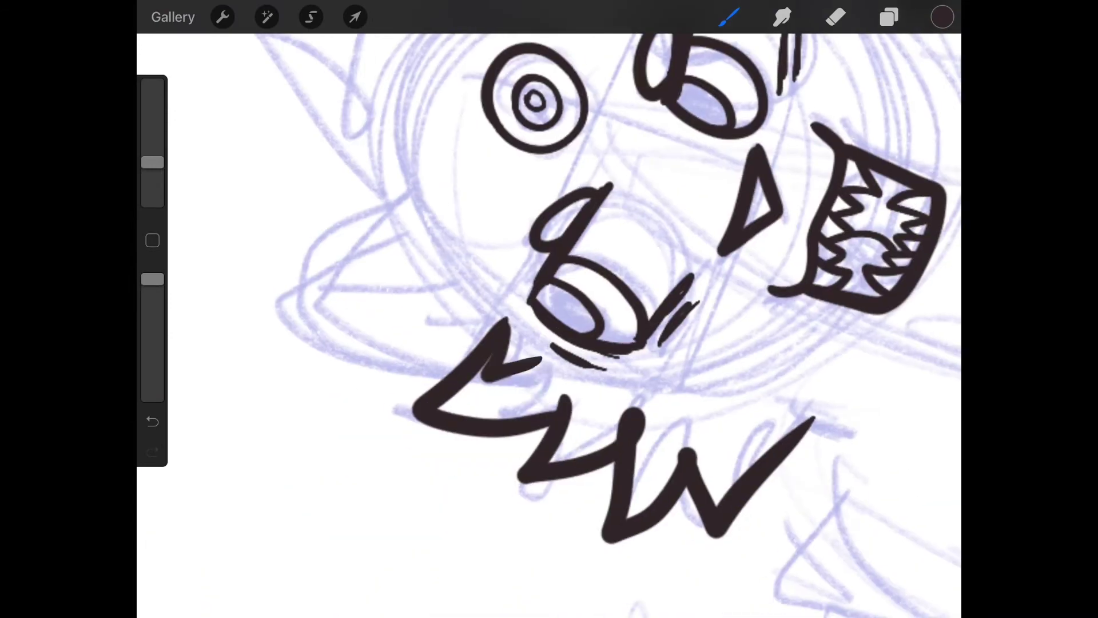
Step: Ink the mouth zigzag, curved cheek fur, an ear outline and the spiky head top
drag(511, 356, 557, 404)
scroll(549, 309, down, 3)
drag(355, 249, 528, 265)
drag(430, 189, 515, 275)
scroll(550, 310, up, 3)
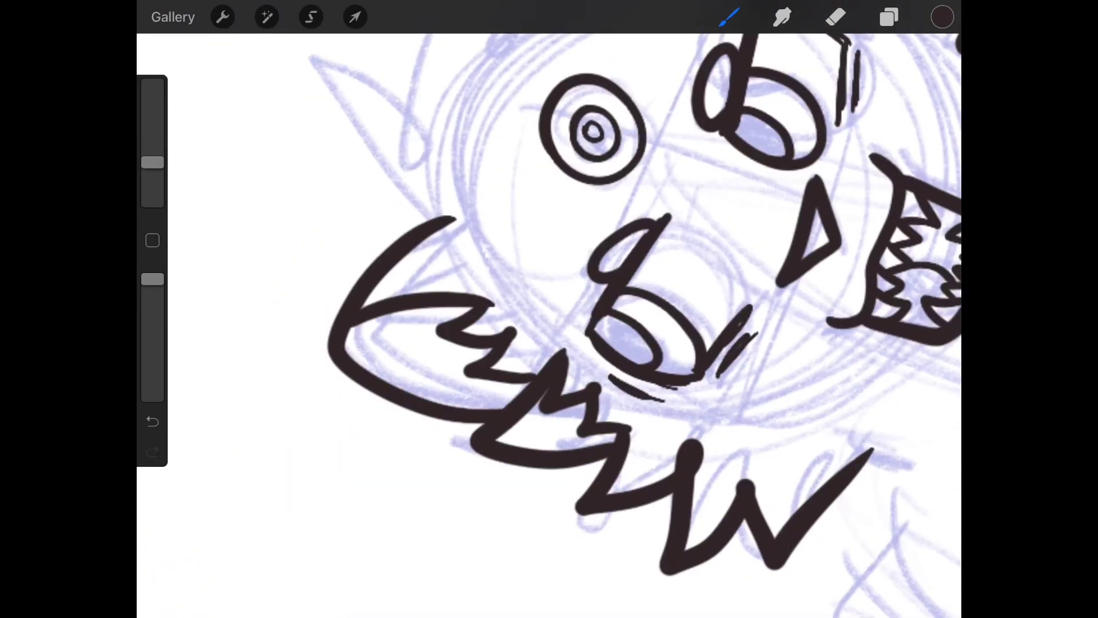
scroll(549, 308, down, 2)
drag(403, 250, 472, 198)
key(ctrl+z)
drag(399, 249, 459, 197)
scroll(549, 309, up, 2)
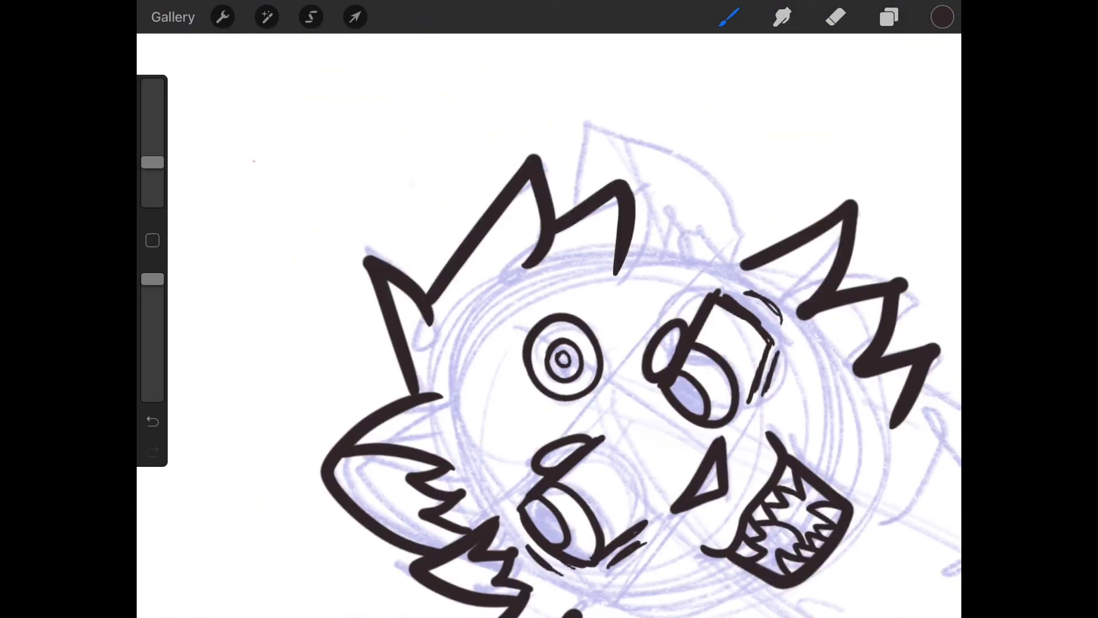
key(ctrl+z)
scroll(550, 309, down, 3)
scroll(549, 310, up, 2)
scroll(549, 309, up, 1)
mouse_move(464, 374)
mouse_down()
mouse_move(660, 214)
mouse_move(600, 343)
mouse_up()
scroll(549, 308, down, 2)
scroll(549, 309, down, 3)
scroll(549, 309, up, 5)
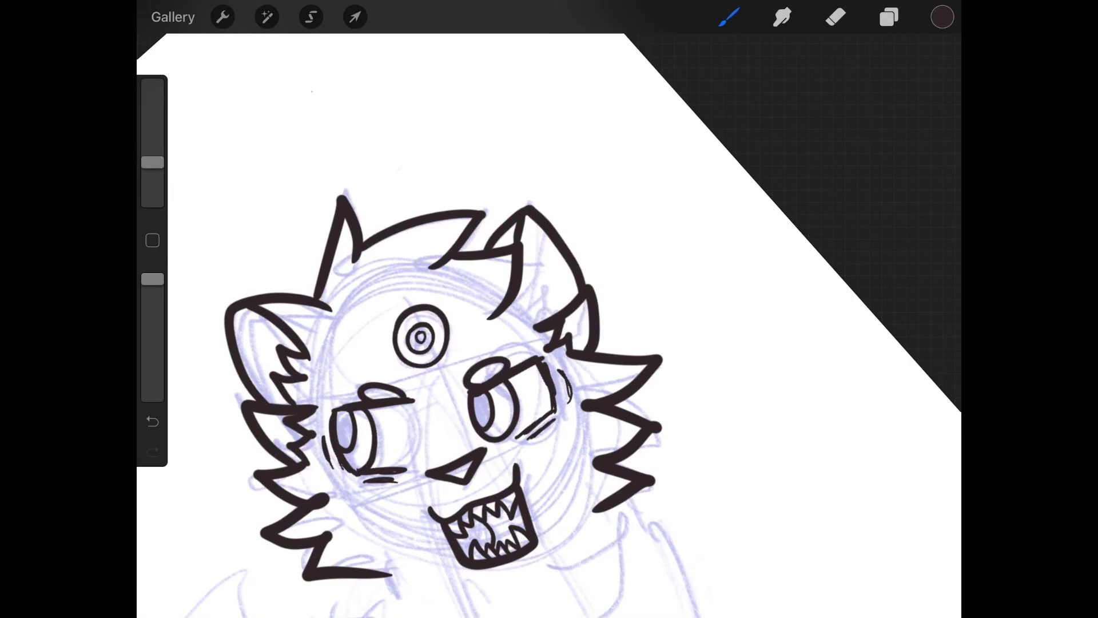
scroll(550, 309, down, 3)
scroll(550, 310, up, 2)
scroll(549, 310, up, 1)
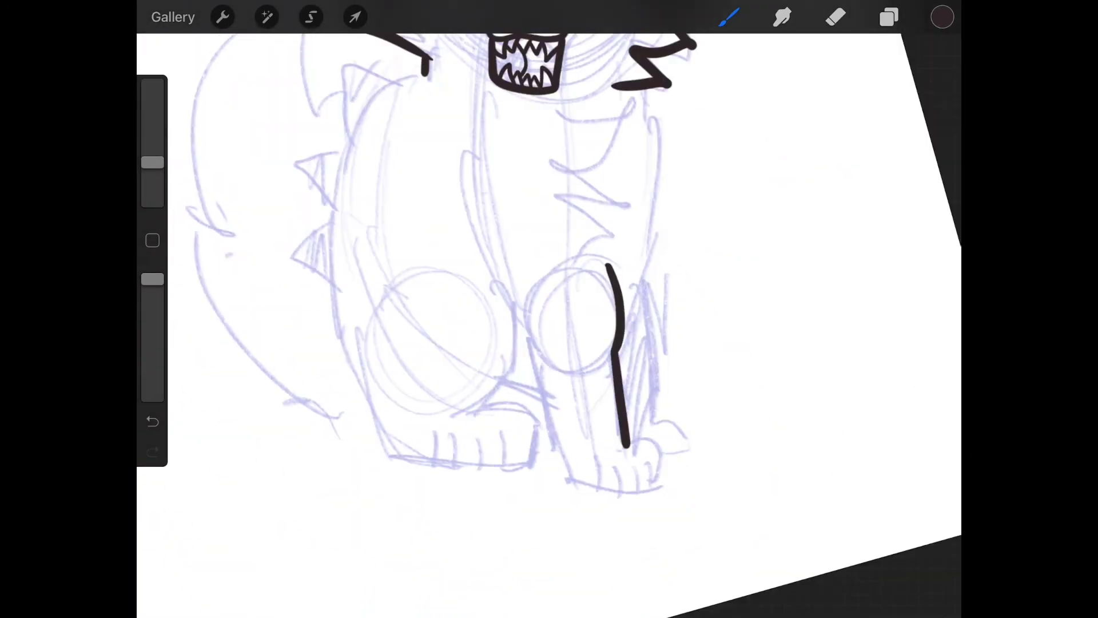
Step: Outline the front legs and paws, spiky chest fur and tail
drag(563, 335, 631, 446)
scroll(549, 310, down, 3)
scroll(550, 308, up, 3)
scroll(549, 309, down, 3)
scroll(549, 309, up, 2)
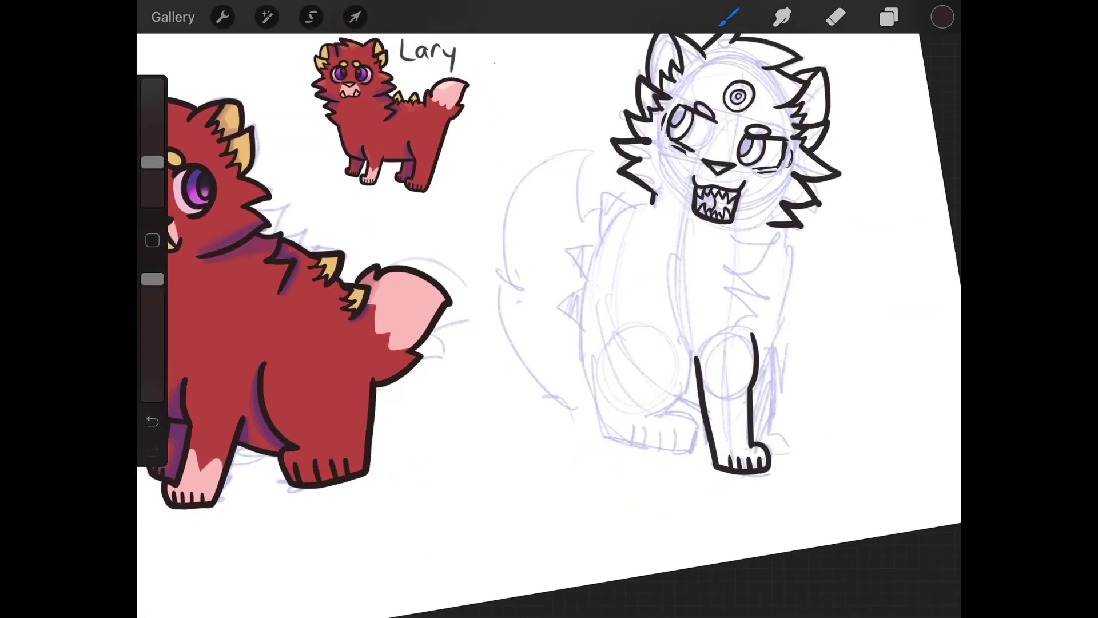
scroll(549, 309, up, 2)
scroll(549, 310, up, 3)
scroll(549, 309, up, 3)
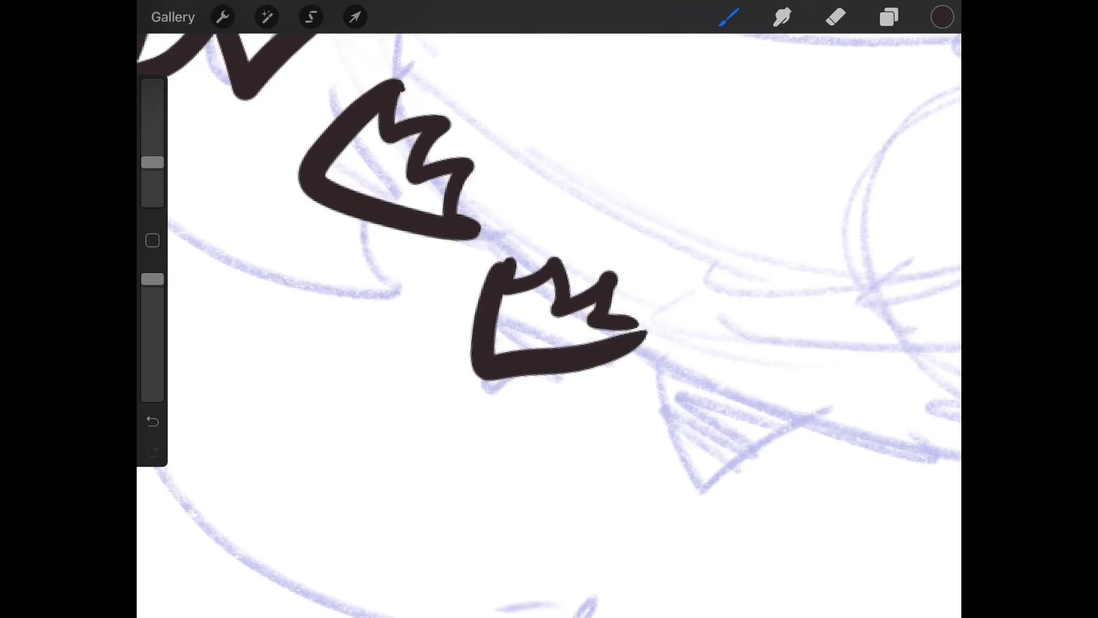
drag(476, 236, 493, 270)
scroll(550, 309, down, 2)
scroll(549, 309, down, 2)
scroll(549, 308, up, 2)
drag(583, 304, 666, 326)
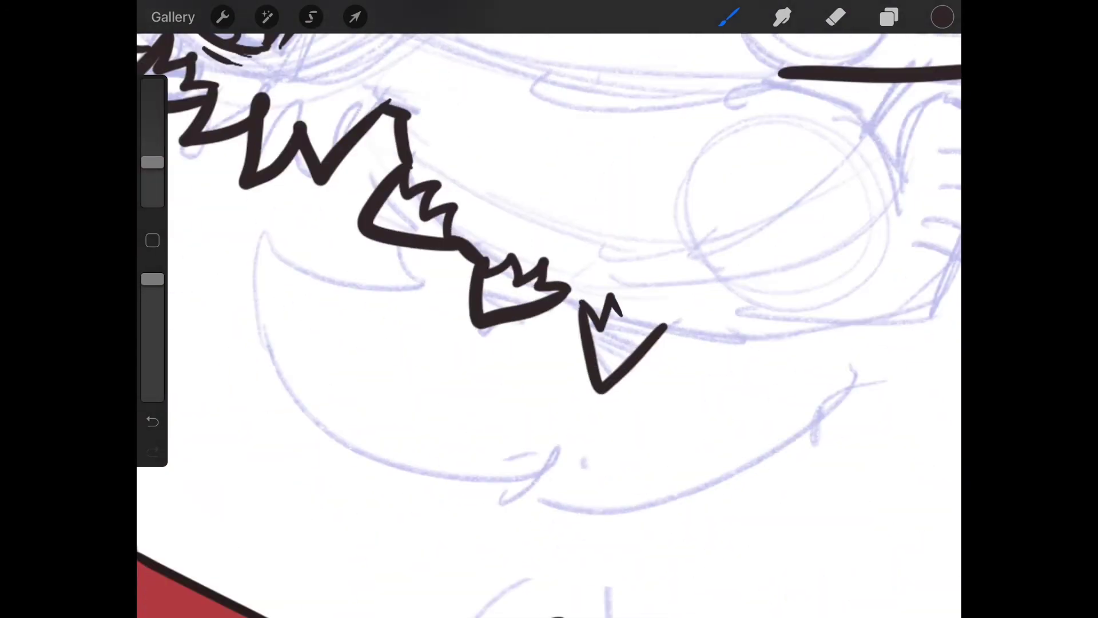
key(ctrl+z)
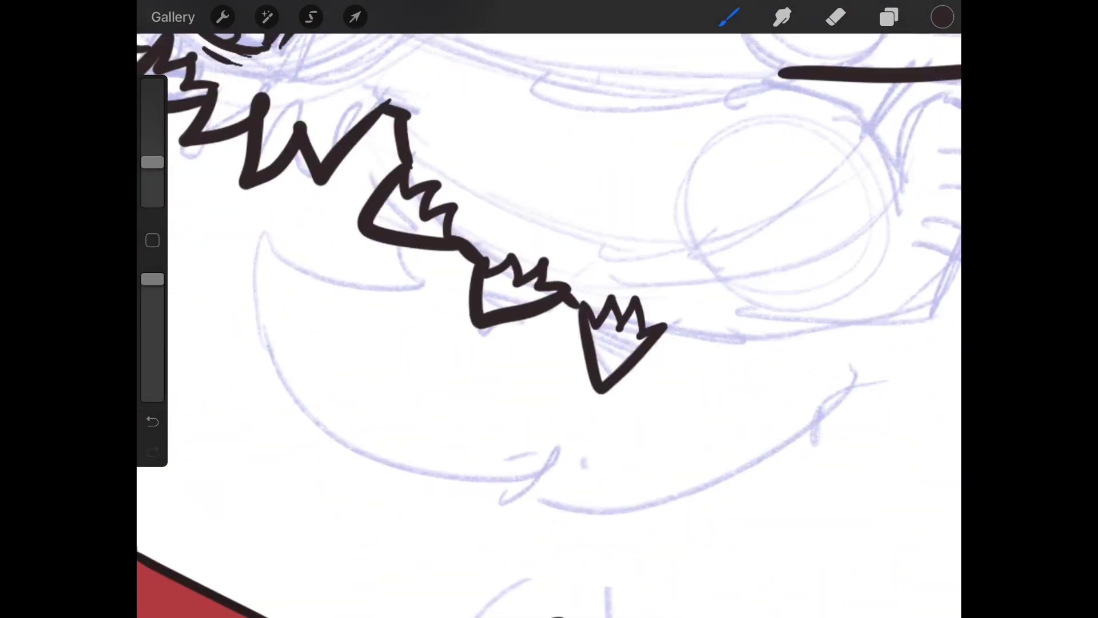
scroll(549, 309, down, 2)
scroll(549, 309, up, 2)
drag(613, 266, 620, 408)
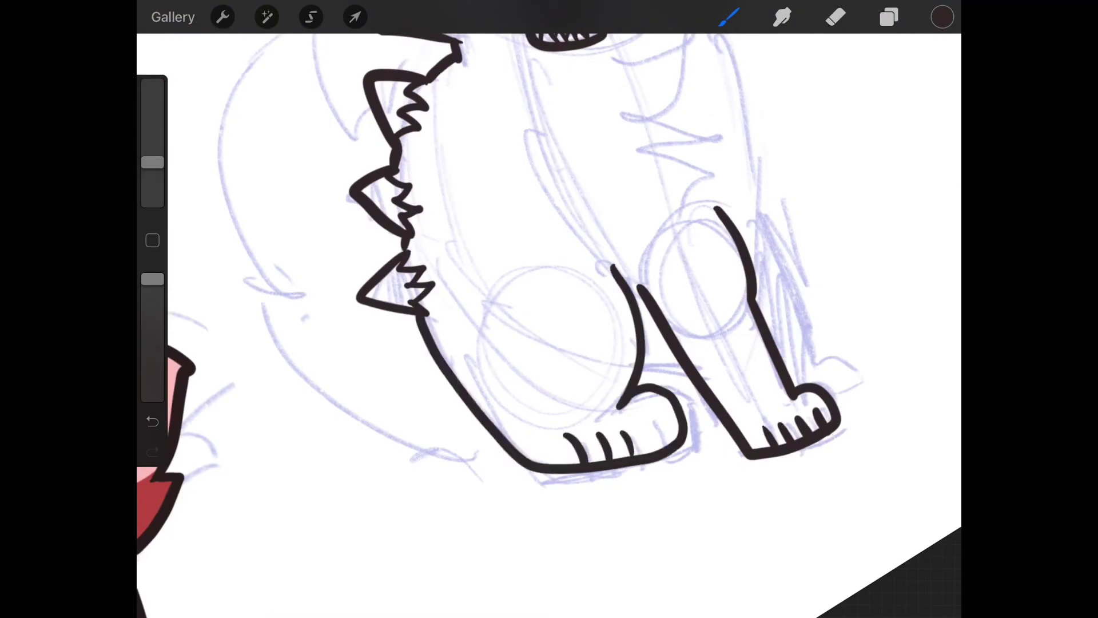
scroll(549, 309, down, 3)
scroll(549, 309, up, 3)
drag(678, 313, 662, 429)
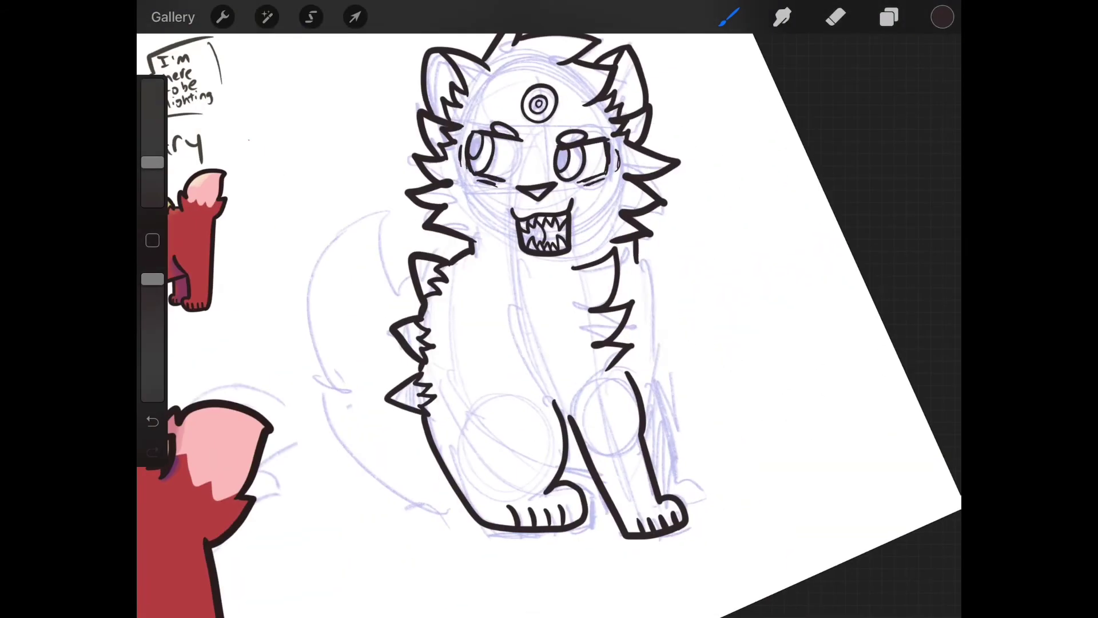
scroll(550, 310, up, 2)
drag(749, 387, 772, 441)
scroll(549, 309, down, 2)
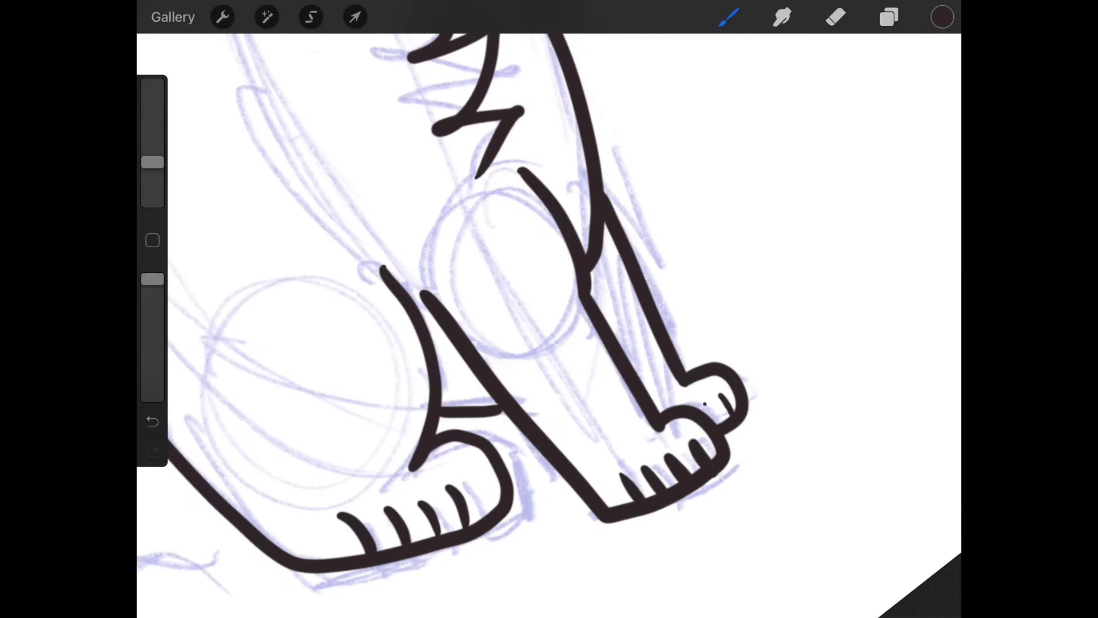
scroll(549, 309, down, 3)
Step: Fill the new character's body and tail with red
click(889, 16)
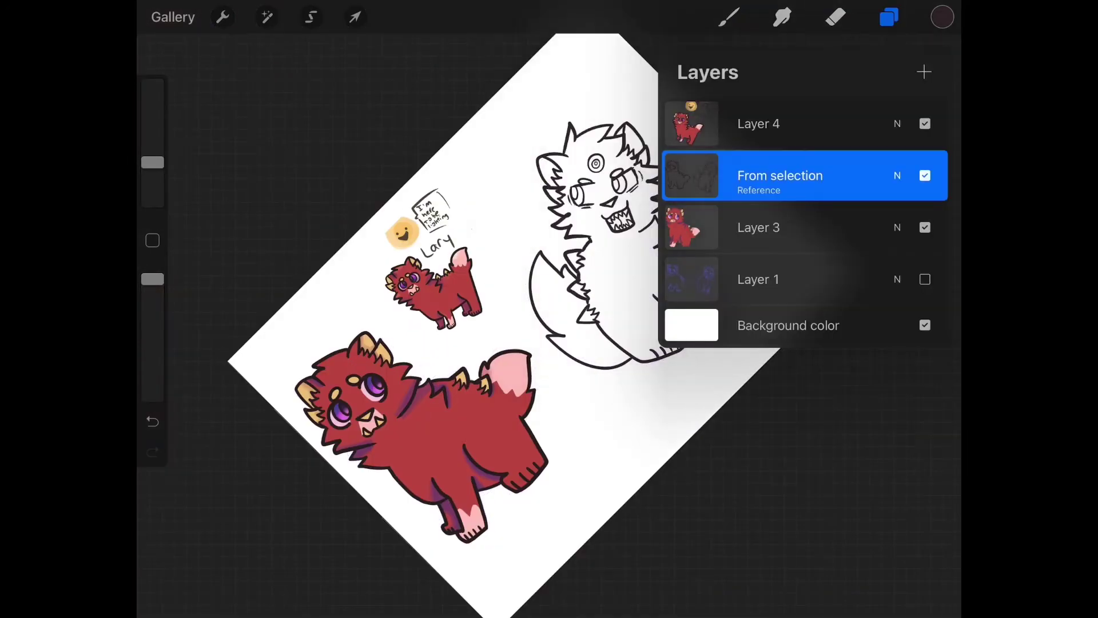
click(943, 16)
drag(942, 16, 592, 257)
scroll(549, 309, up, 3)
click(942, 17)
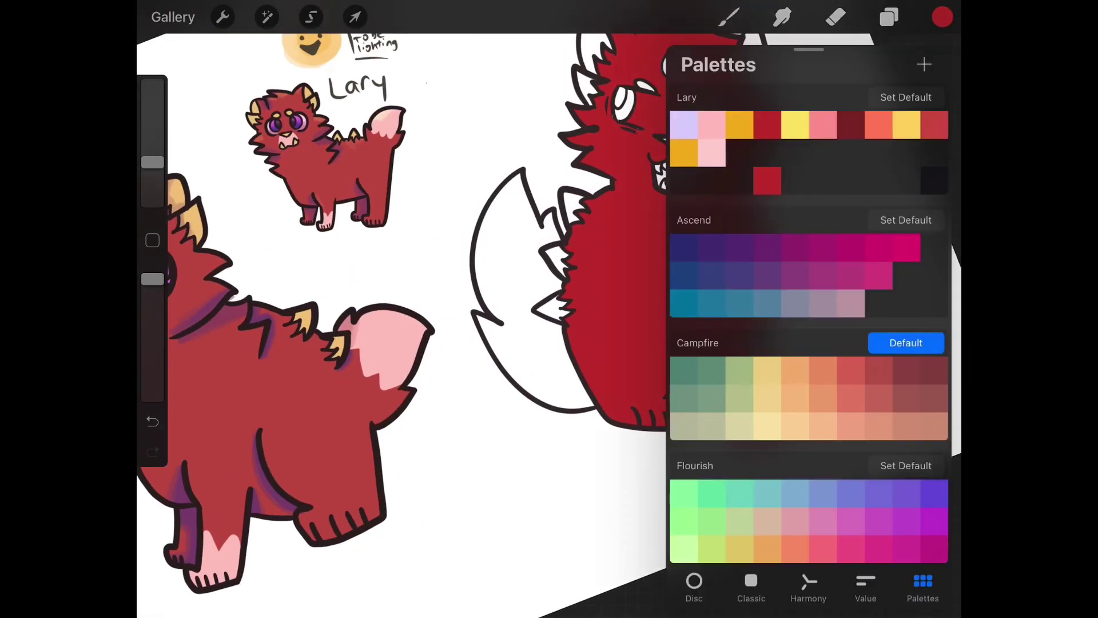
drag(942, 16, 507, 283)
scroll(549, 309, down, 2)
Step: Switch to the classic colour picker and fill an inner ear with dark red
click(942, 16)
scroll(550, 309, up, 2)
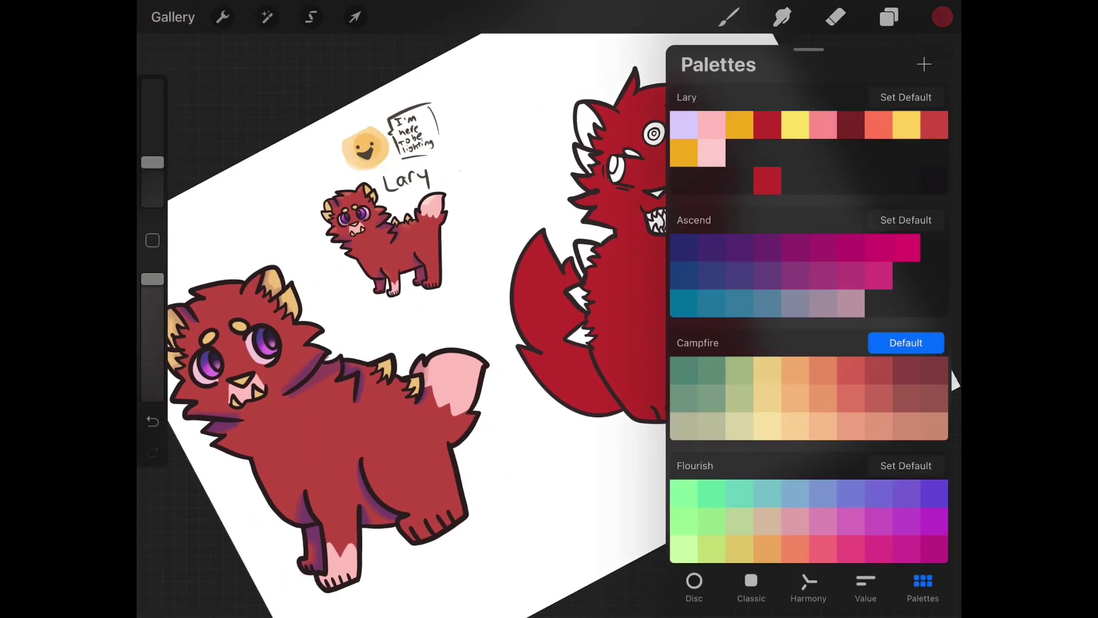
click(730, 17)
scroll(550, 310, up, 3)
click(943, 17)
click(751, 581)
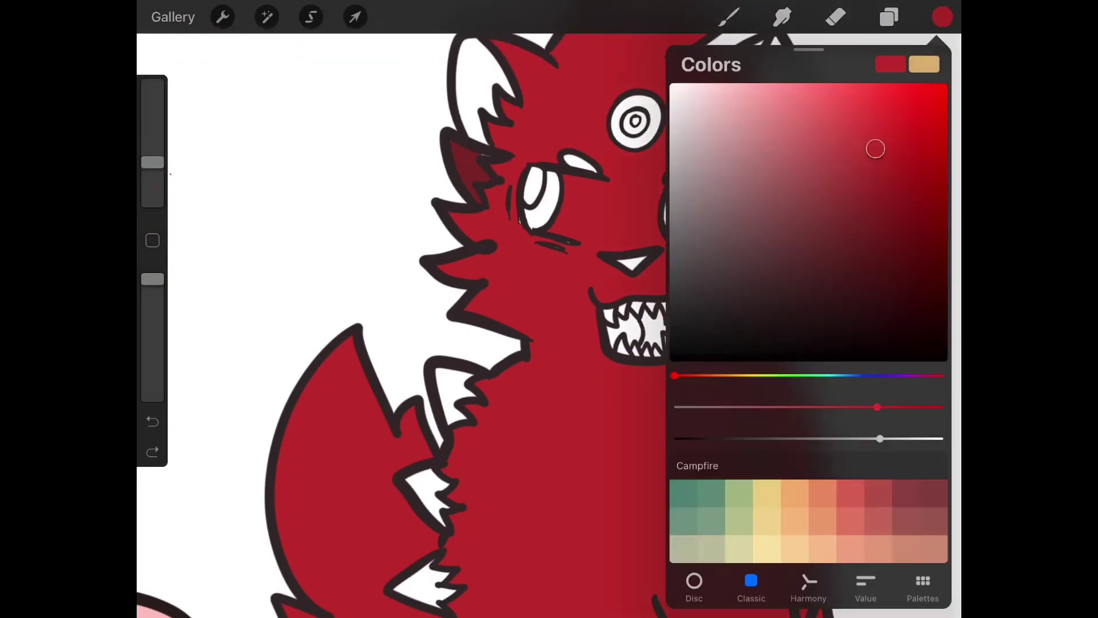
click(942, 16)
scroll(549, 309, down, 2)
drag(942, 16, 579, 219)
scroll(550, 309, down, 3)
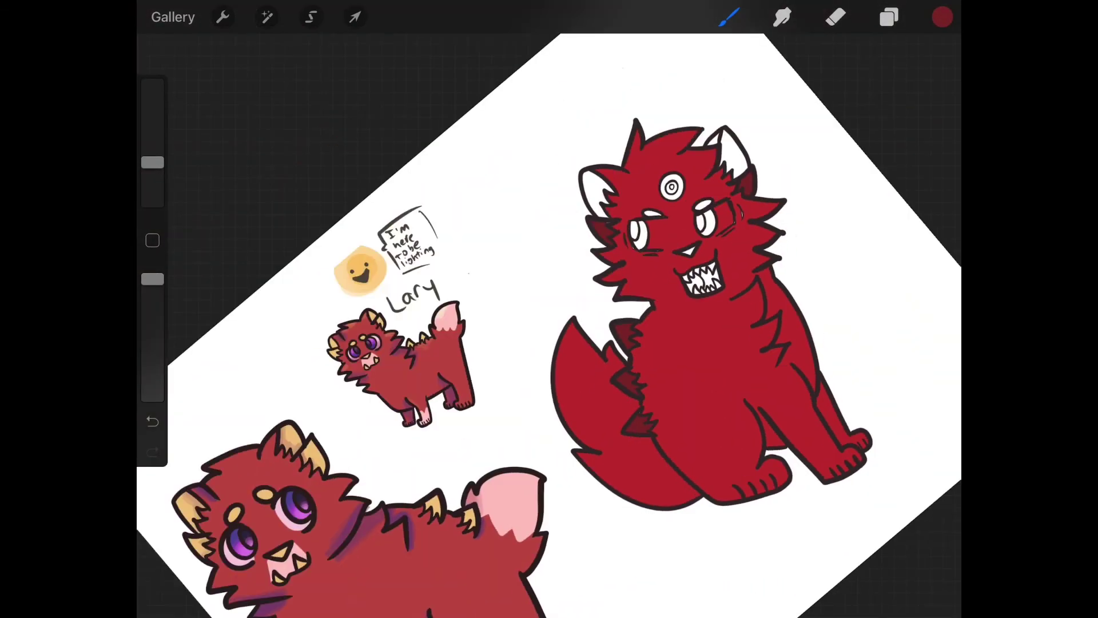
Step: Fill ears and face with golden yellow, teeth with lighter yellow and the mouth pink
click(942, 16)
scroll(550, 310, up, 3)
click(942, 16)
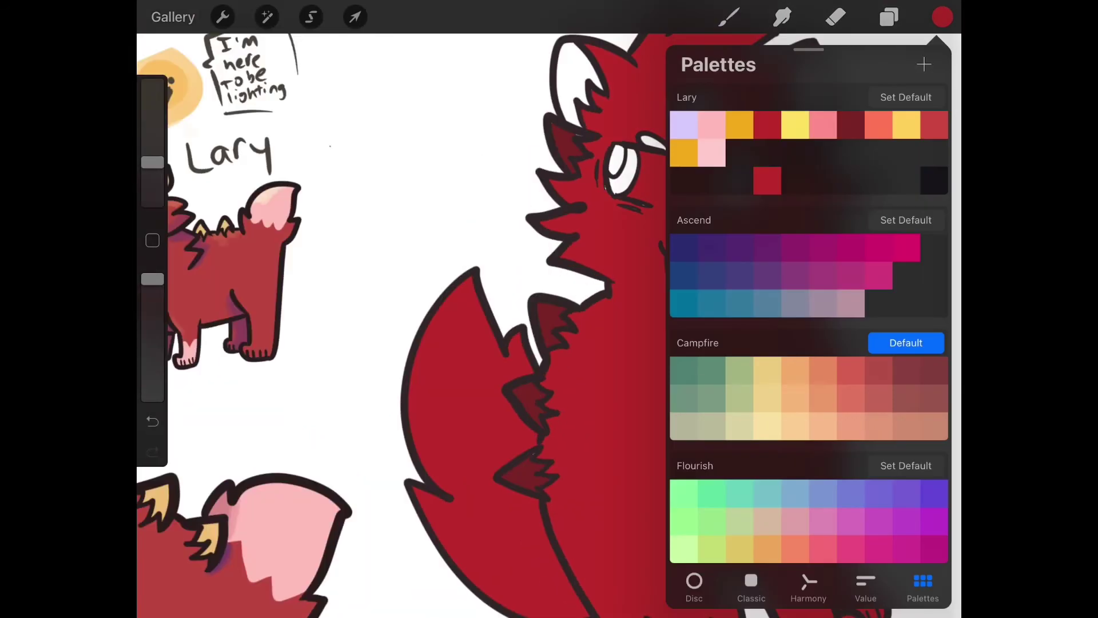
scroll(549, 308, up, 3)
scroll(549, 309, up, 2)
click(942, 17)
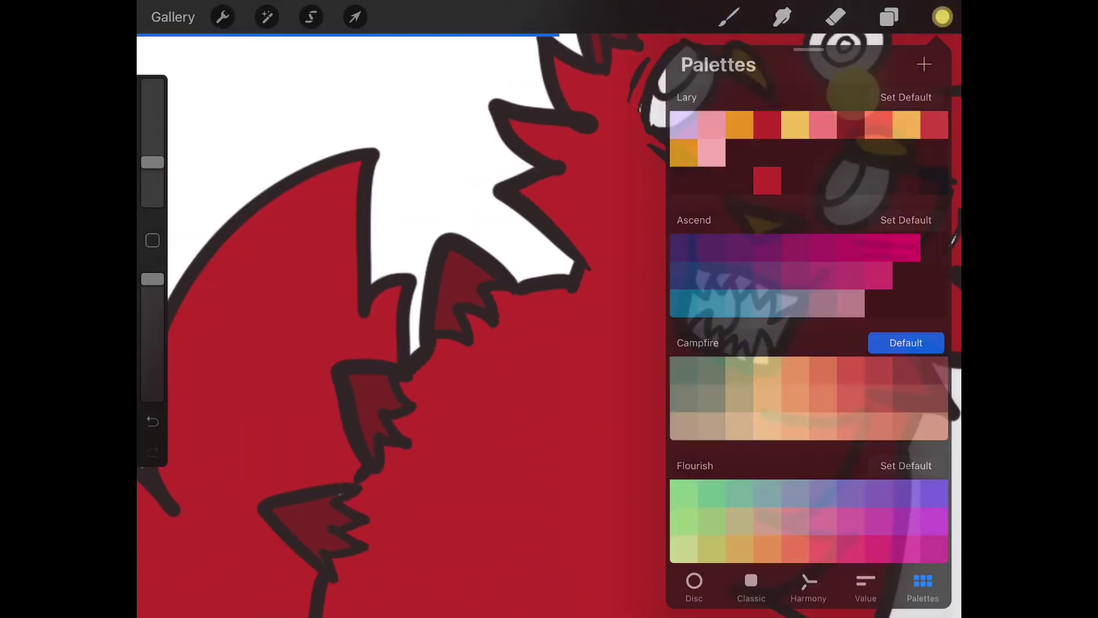
key(ctrl+z)
scroll(549, 309, up, 3)
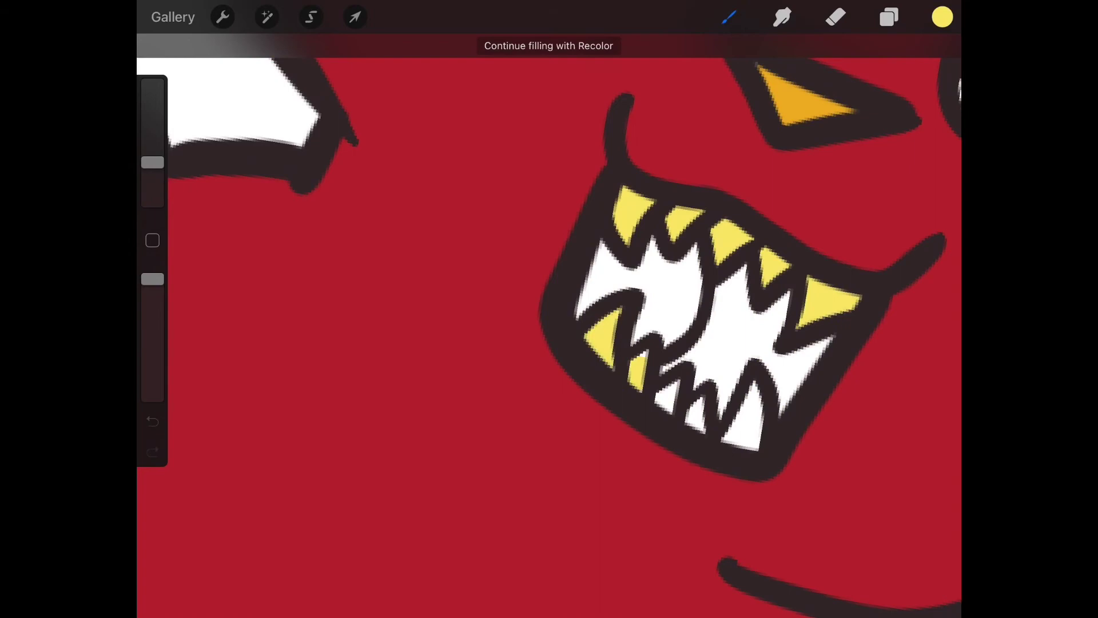
scroll(712, 331, down, 3)
click(942, 16)
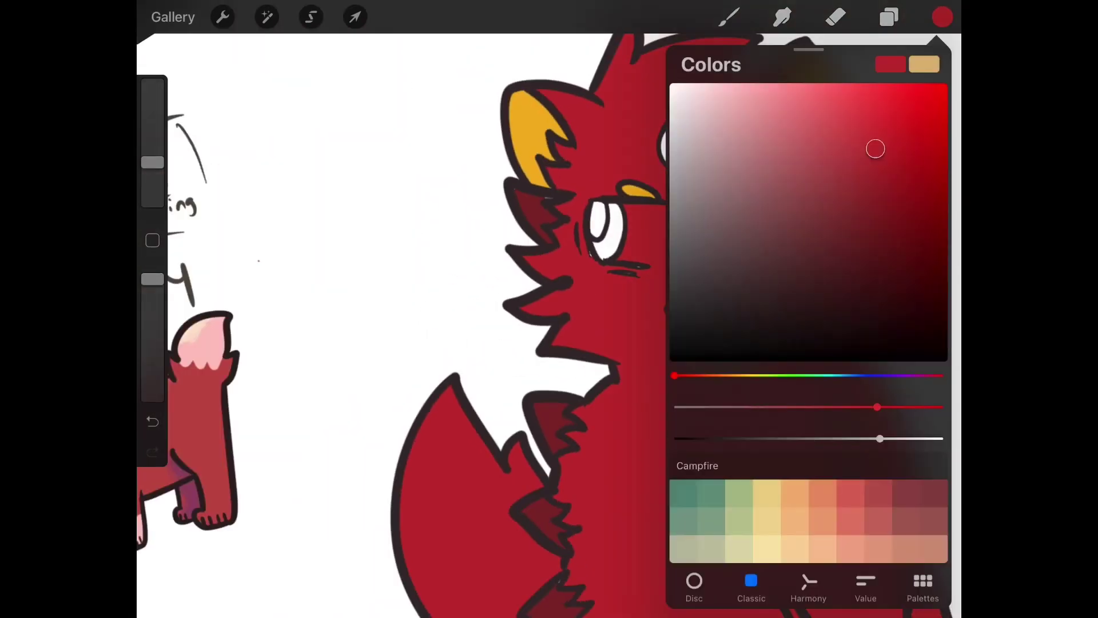
scroll(549, 309, up, 3)
click(942, 17)
scroll(550, 309, down, 3)
click(907, 147)
scroll(550, 309, up, 2)
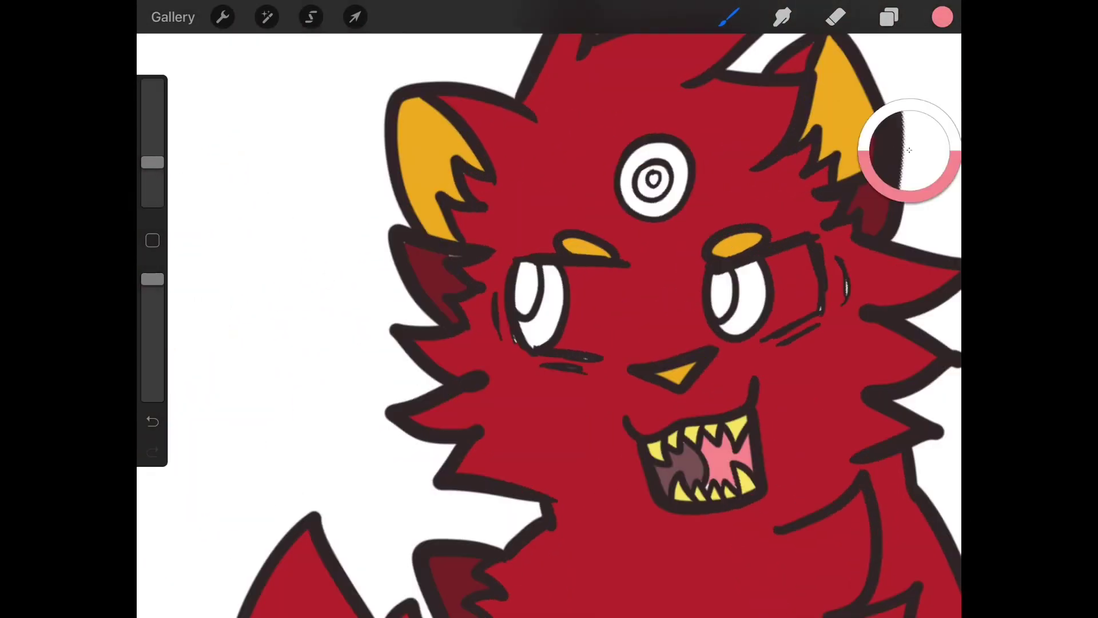
scroll(549, 309, up, 2)
scroll(549, 309, up, 2)
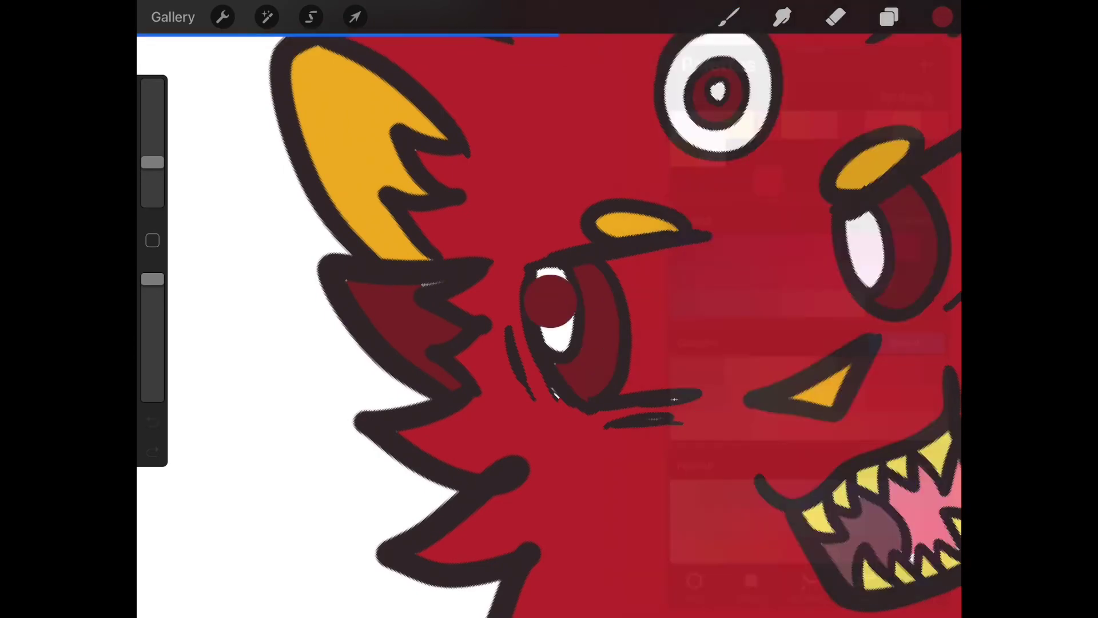
Step: Paint lavender eye whites with purple shading and dark red-to-peach irises, undoing a stroke
click(942, 16)
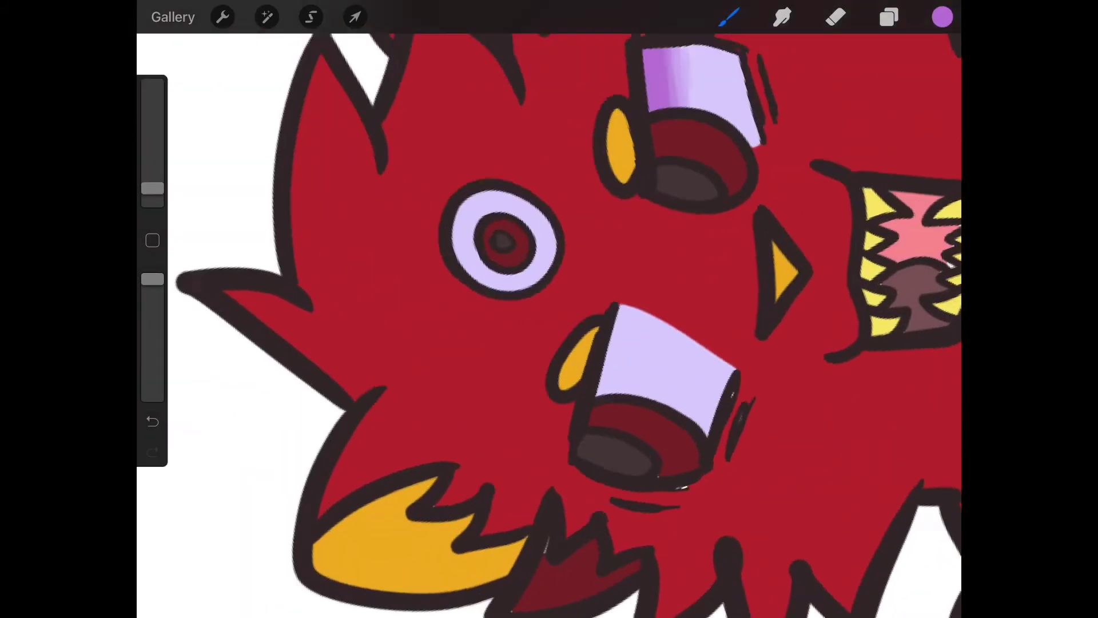
key(ctrl+z)
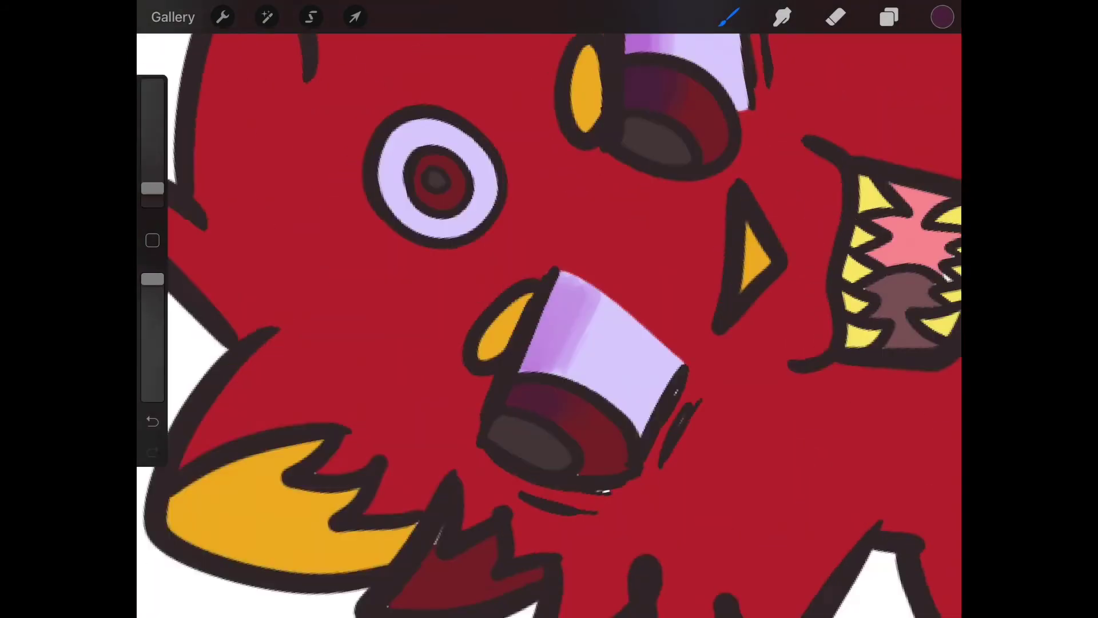
click(943, 17)
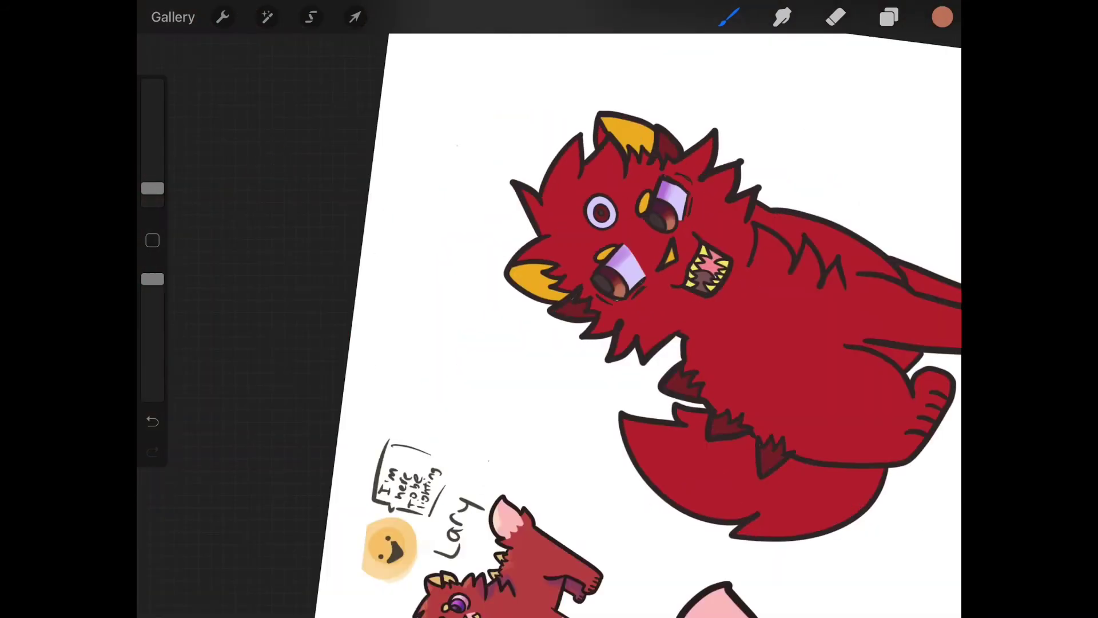
click(943, 17)
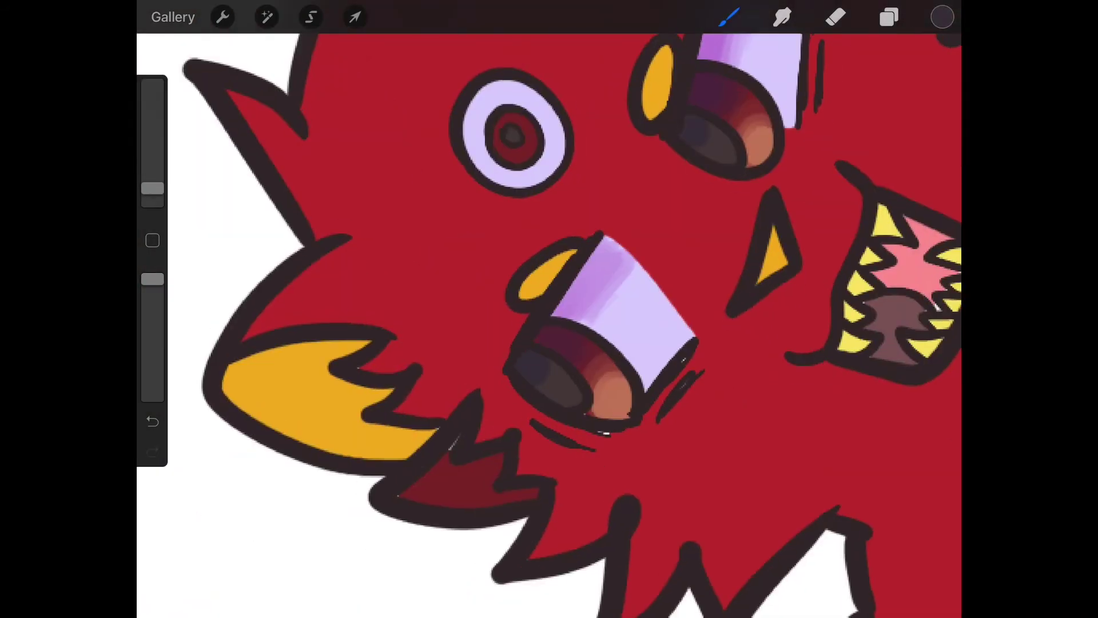
click(942, 17)
scroll(549, 309, up, 5)
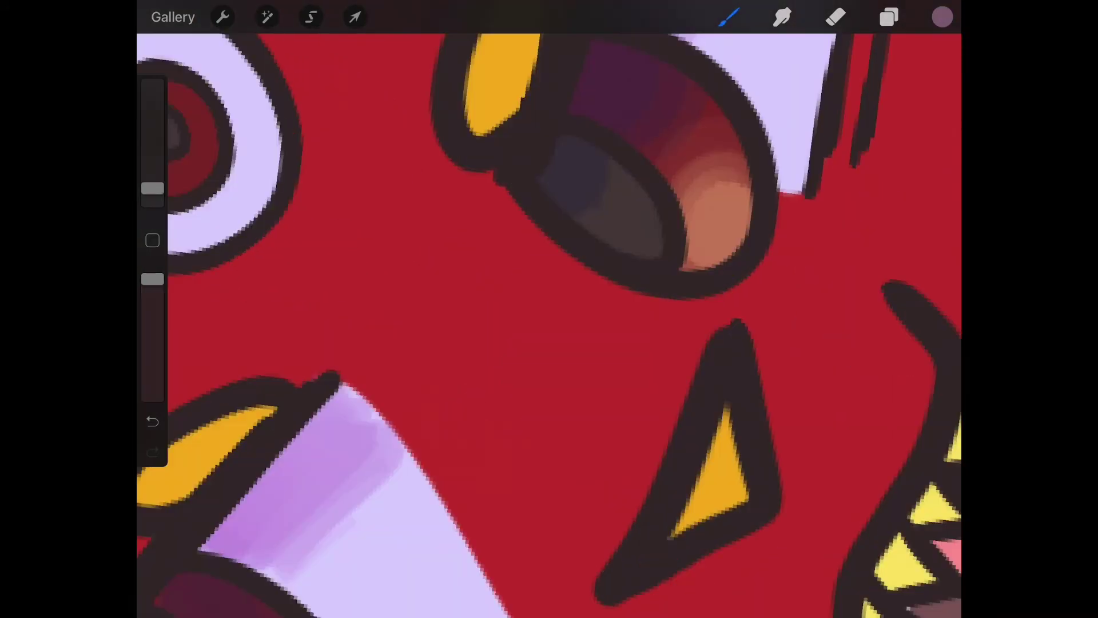
scroll(549, 309, down, 5)
click(942, 17)
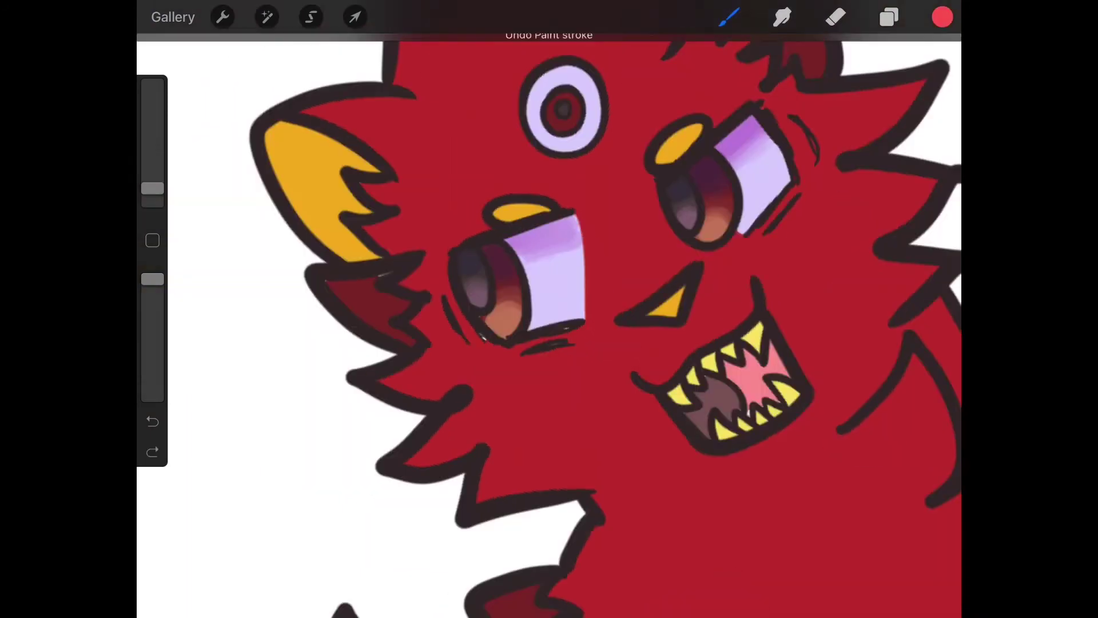
scroll(550, 310, up, 5)
click(942, 18)
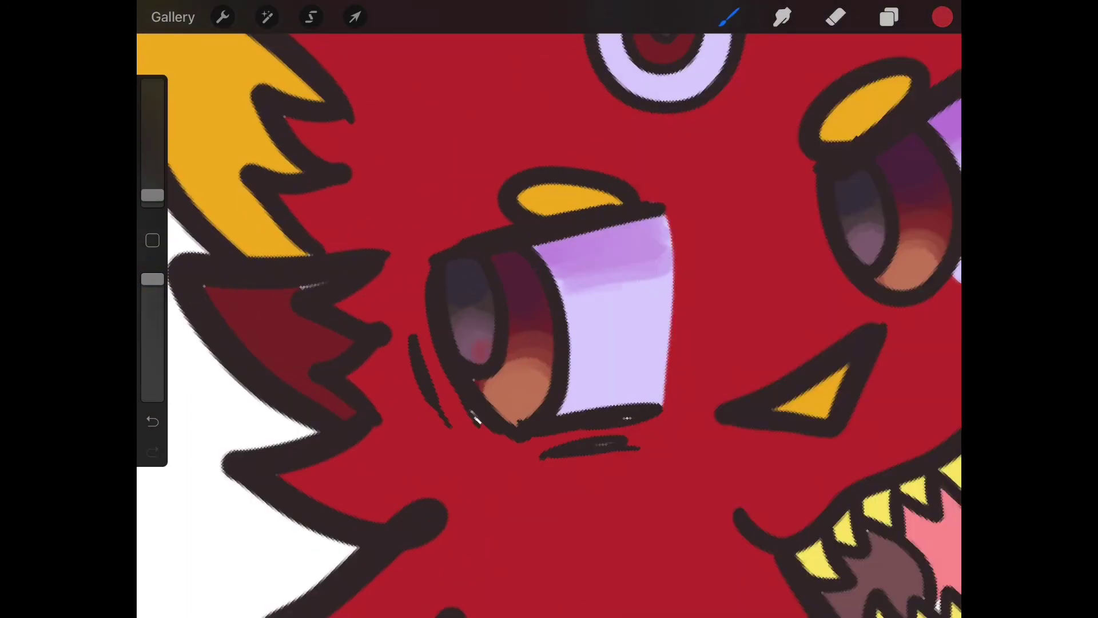
scroll(549, 308, down, 5)
scroll(549, 309, down, 5)
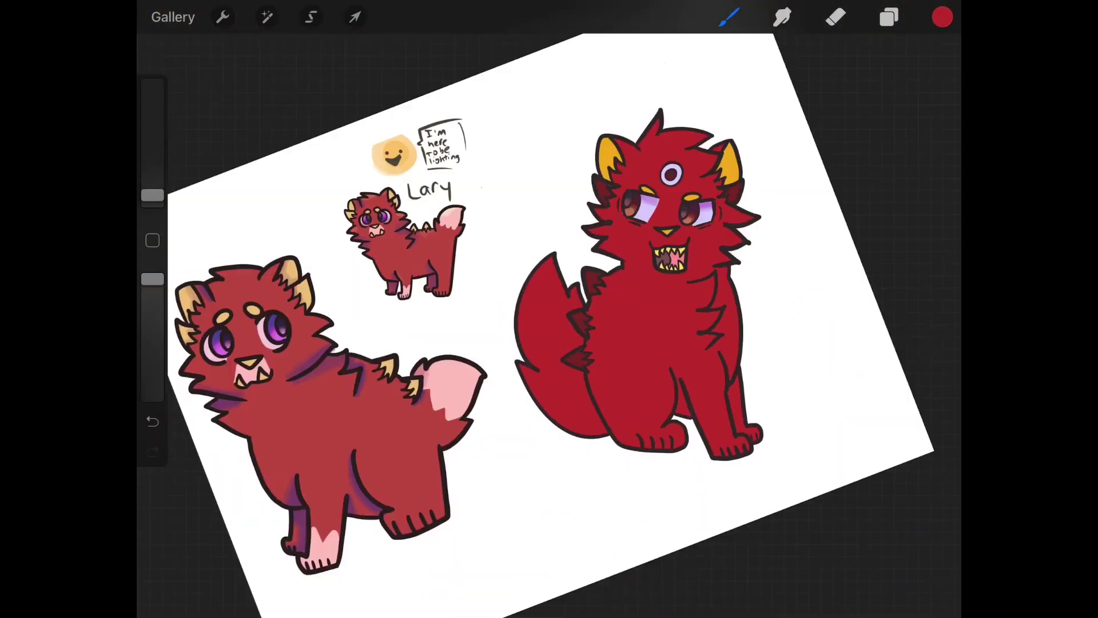
Step: Brush purple shading along the tail edge, lower tail spike and a fur spike
click(942, 17)
scroll(583, 343, up, 5)
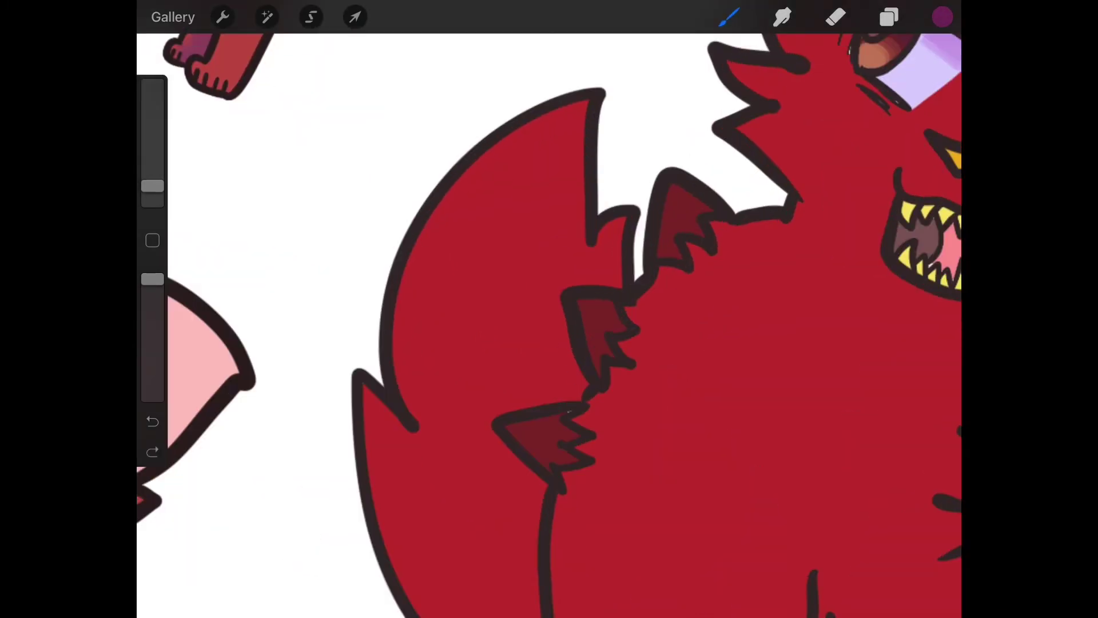
key(ctrl+z)
drag(559, 304, 584, 395)
scroll(550, 309, down, 3)
drag(571, 357, 631, 399)
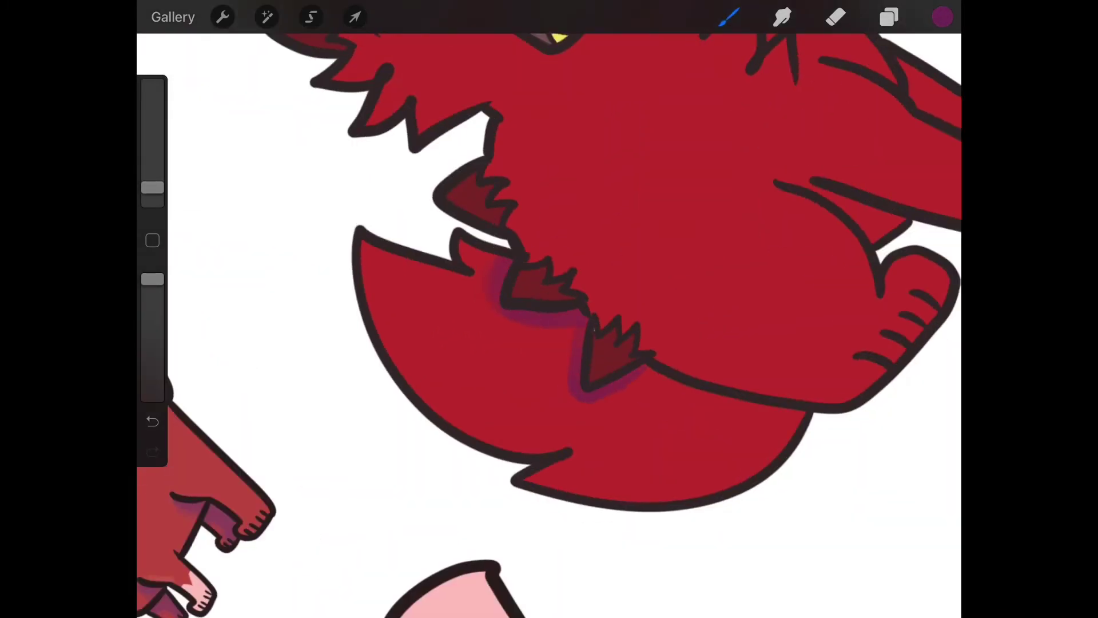
scroll(549, 309, up, 3)
scroll(549, 309, down, 5)
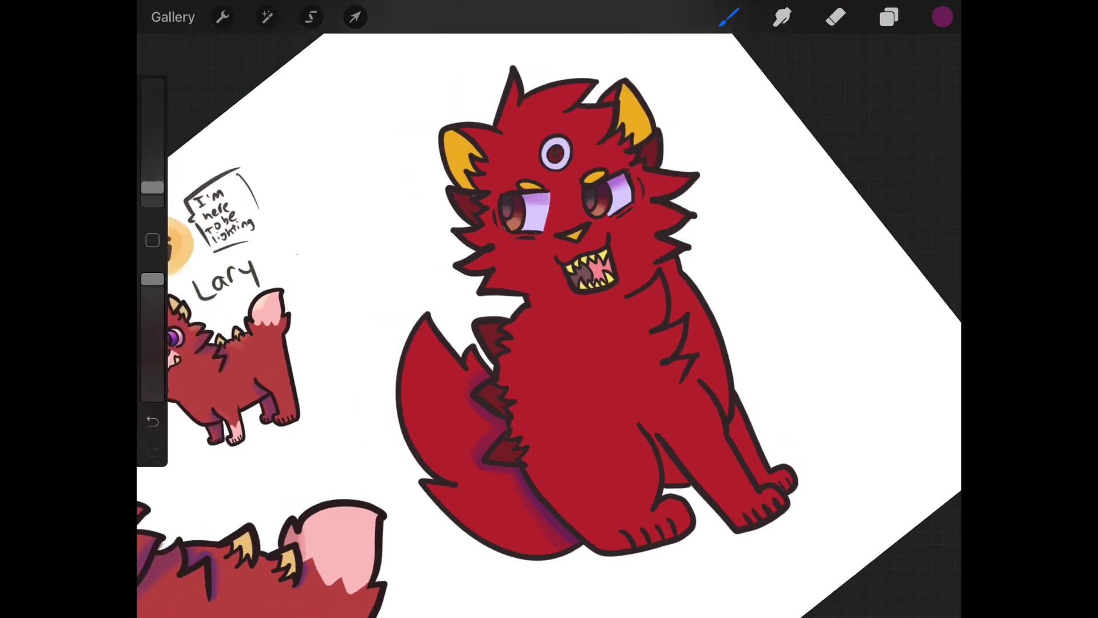
scroll(550, 309, up, 3)
scroll(550, 309, up, 3)
key(ctrl+z)
drag(442, 223, 450, 266)
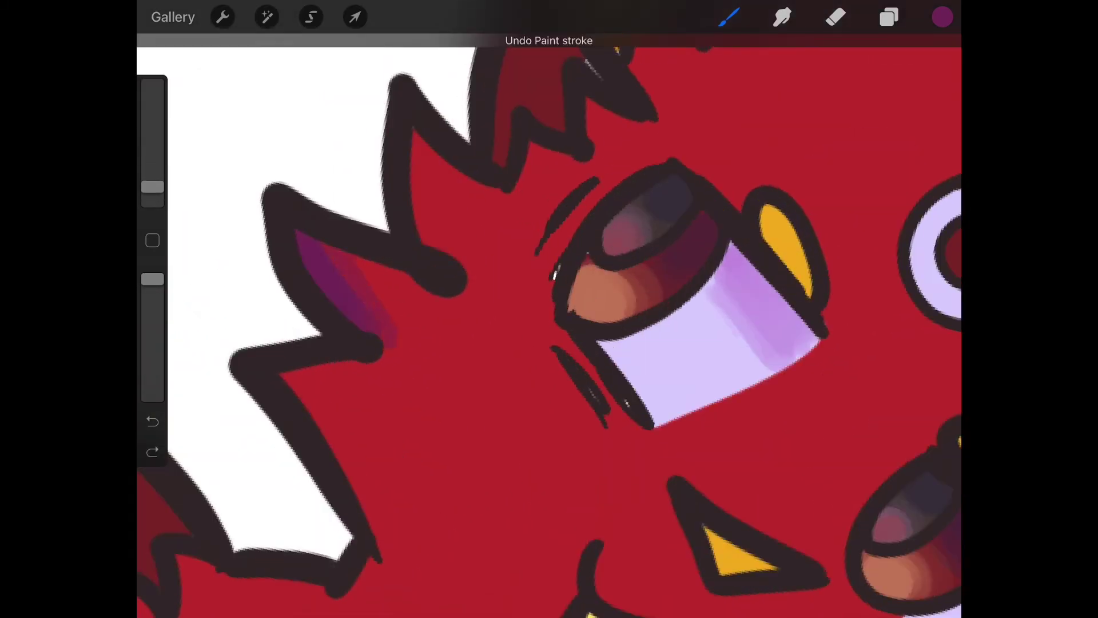
scroll(549, 309, down, 2)
scroll(549, 309, down, 4)
scroll(549, 309, up, 5)
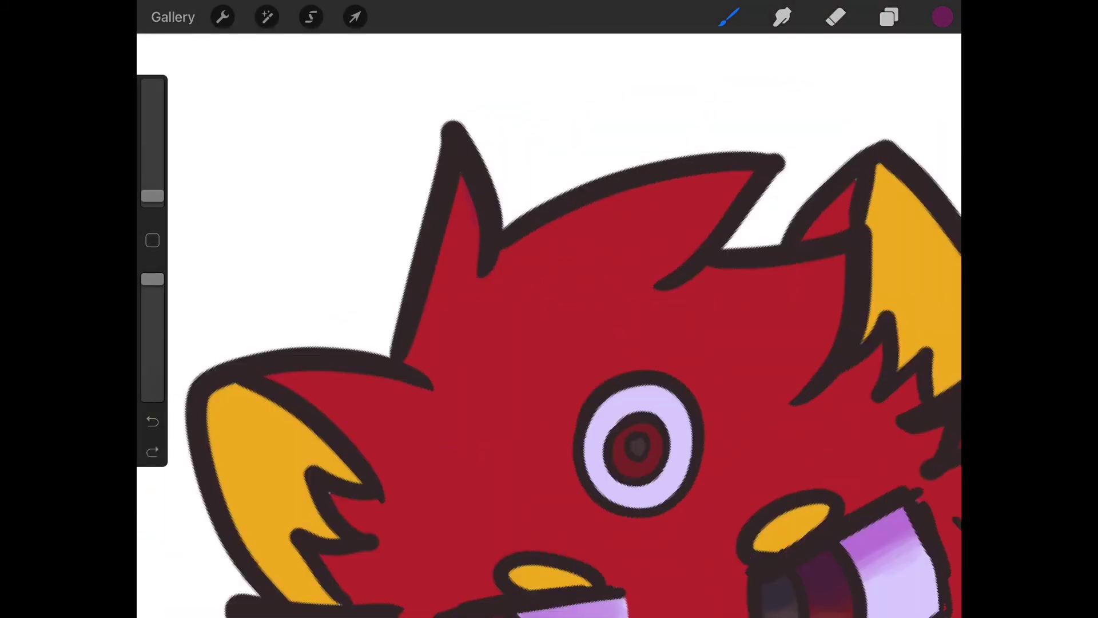
scroll(549, 309, down, 3)
scroll(549, 309, down, 3)
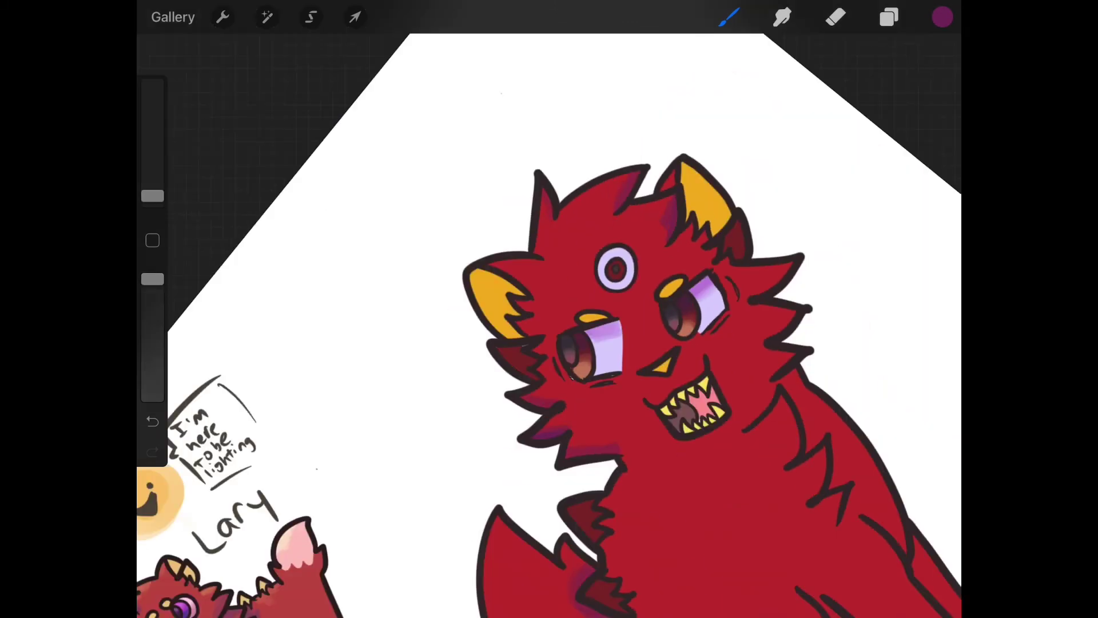
scroll(549, 308, down, 5)
scroll(549, 309, down, 3)
scroll(549, 309, down, 5)
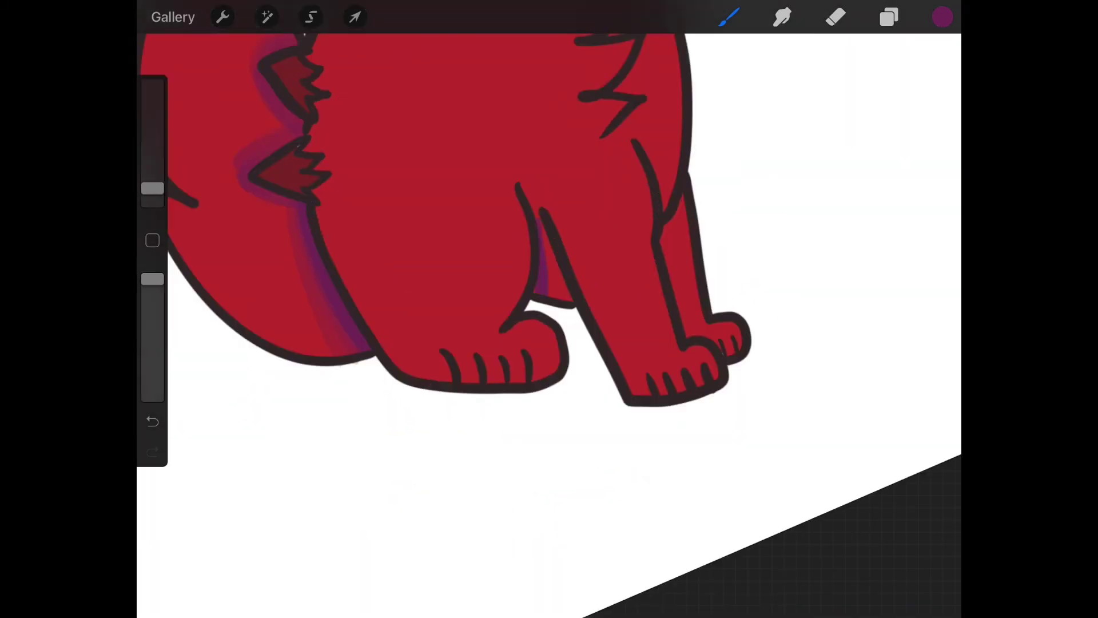
key(ctrl+z)
key(ctrl+z)
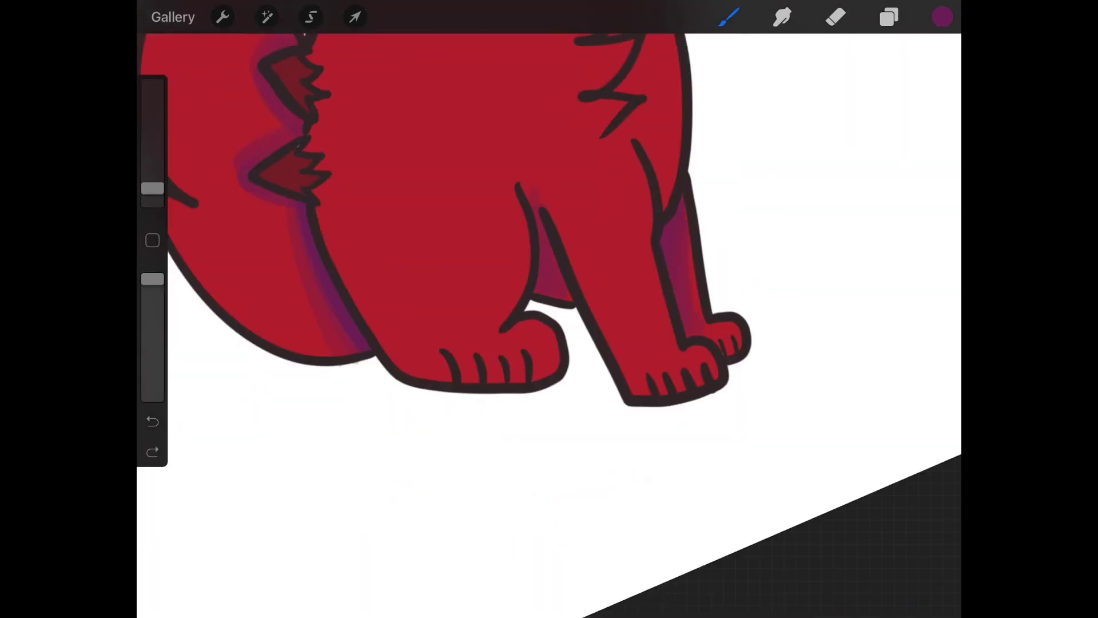
scroll(549, 309, down, 5)
scroll(549, 310, up, 3)
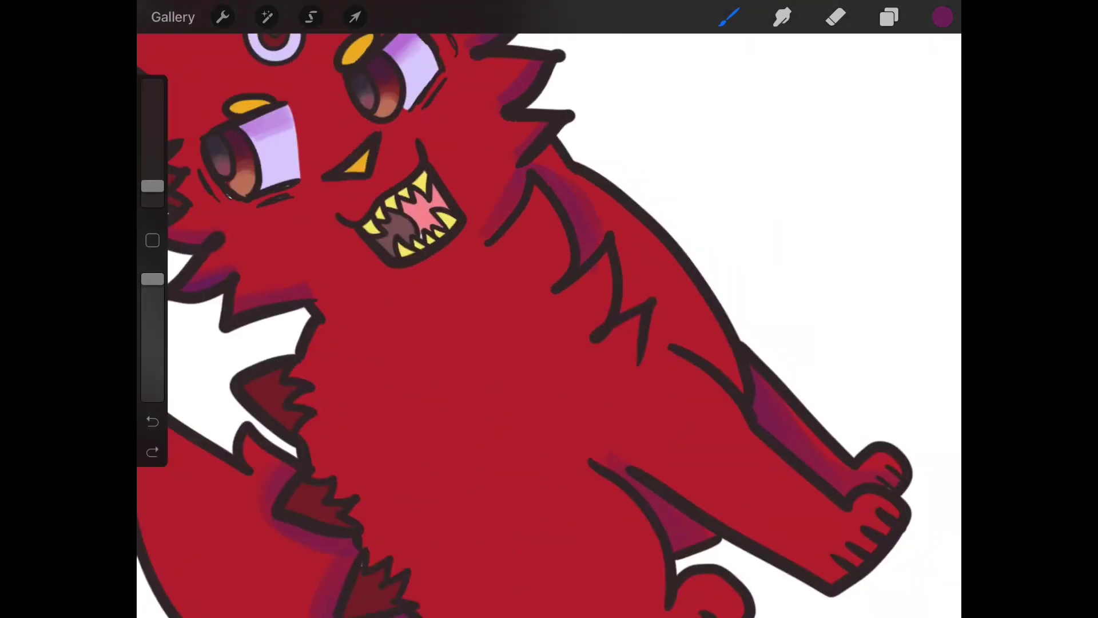
scroll(549, 309, down, 5)
Step: Check the layer list and load a vivid violet for the background
click(889, 16)
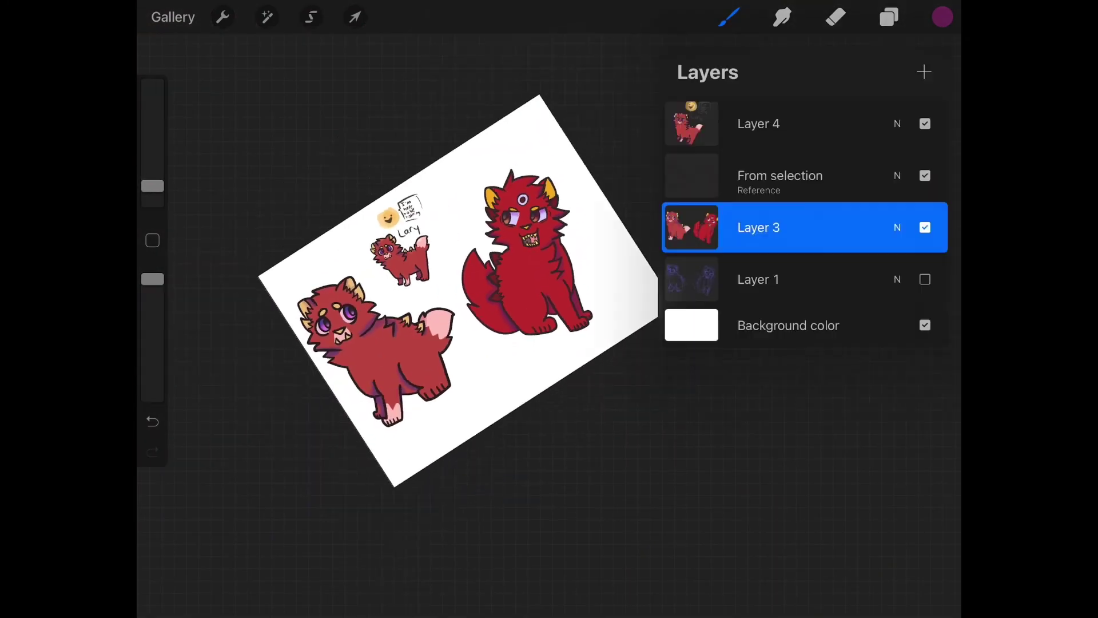
scroll(549, 310, up, 3)
scroll(549, 310, down, 5)
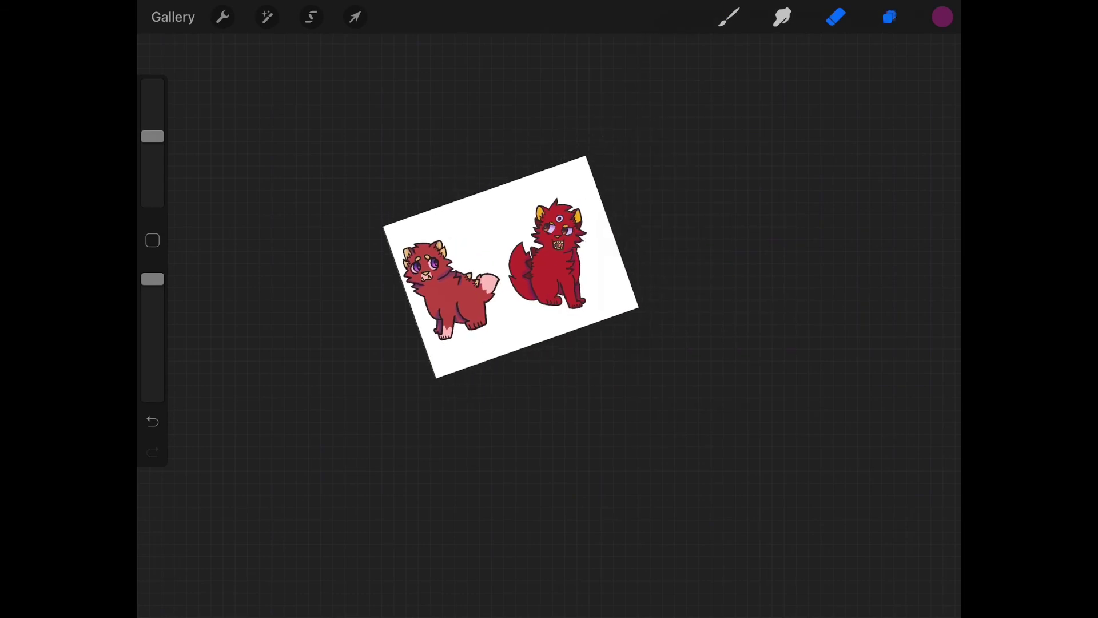
click(942, 16)
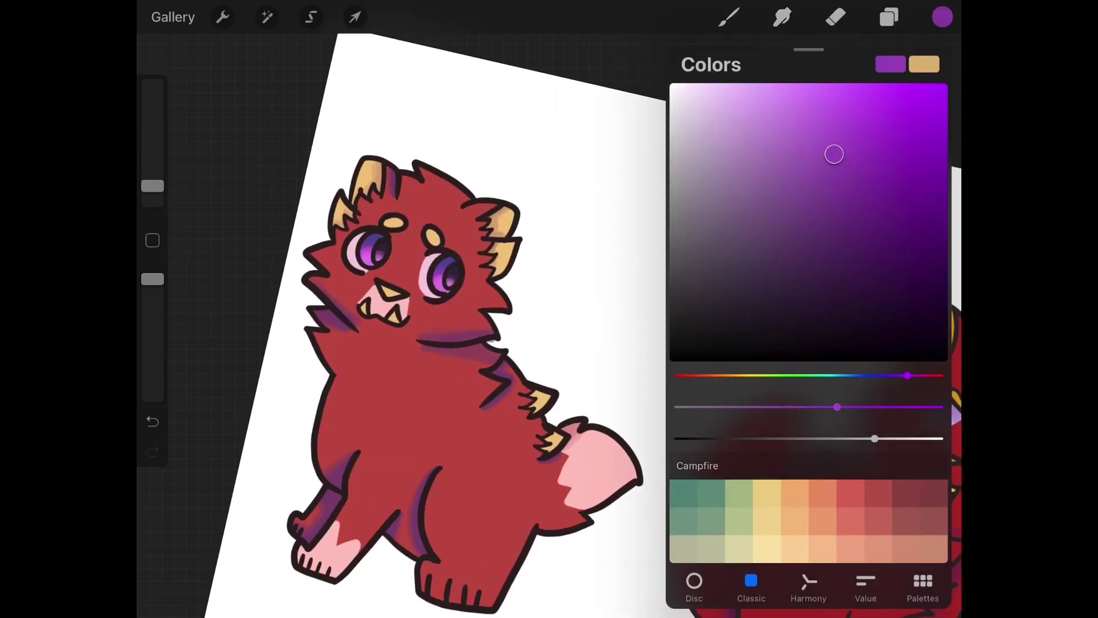